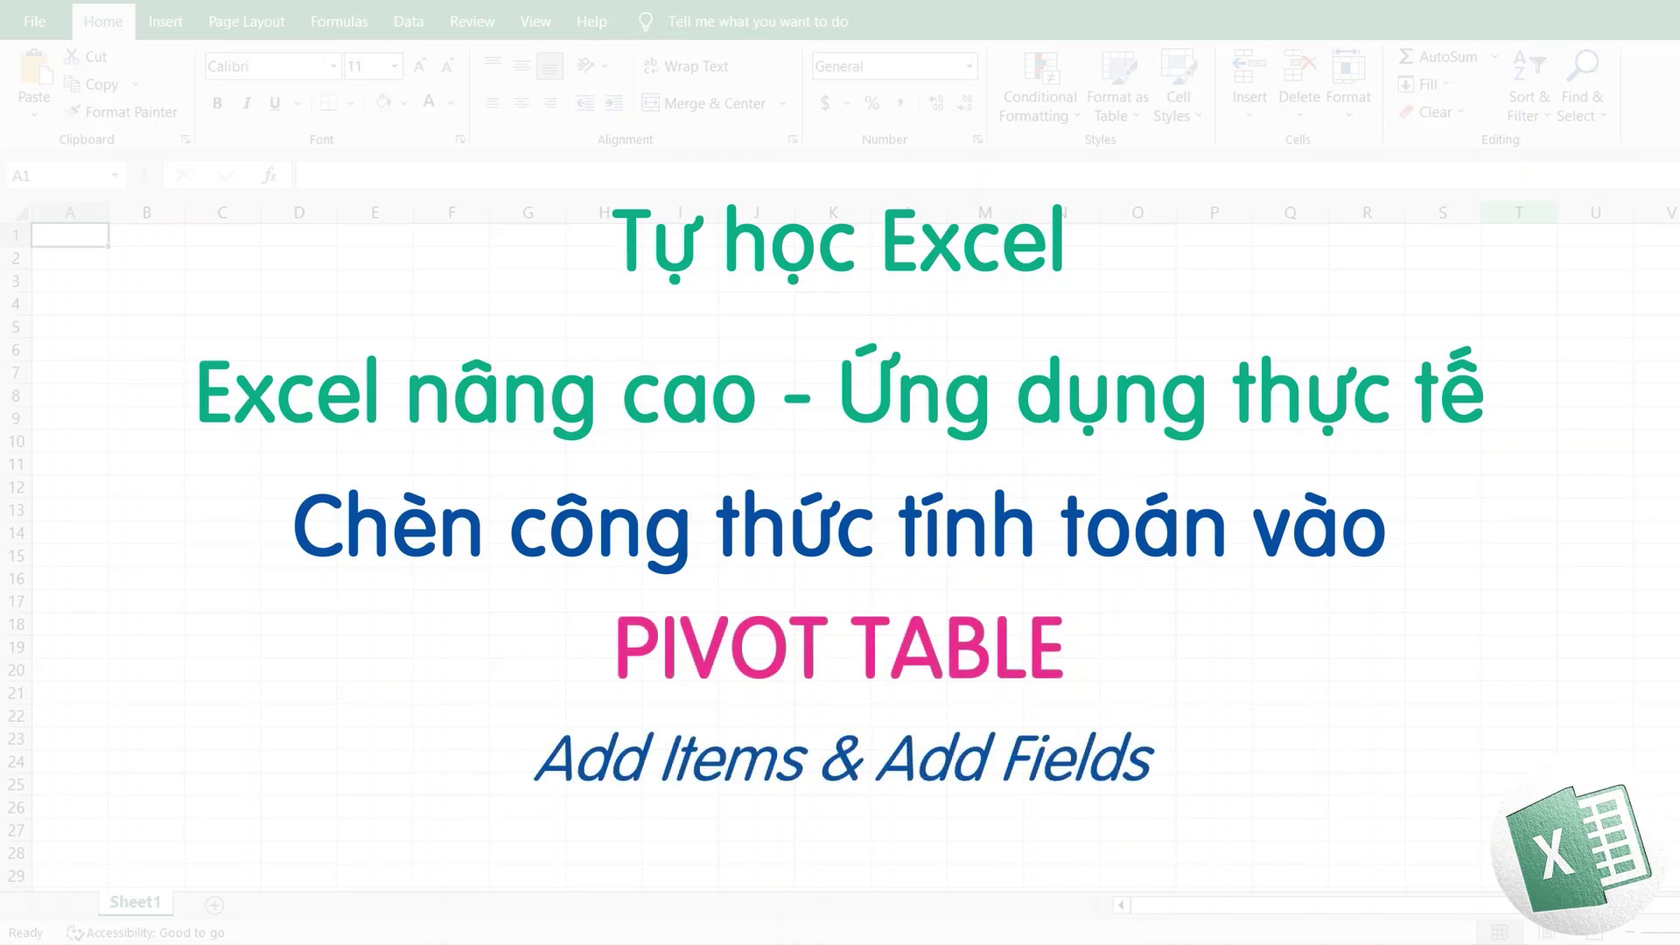
# - Browse the data table and the Khu vực region filter list, changing nothing
pyautogui.moveTo(149, 321)
pyautogui.mouseDown()
pyautogui.moveTo(808, 517)
pyautogui.moveTo(792, 842)
pyautogui.mouseUp()
pyautogui.click(486, 504)
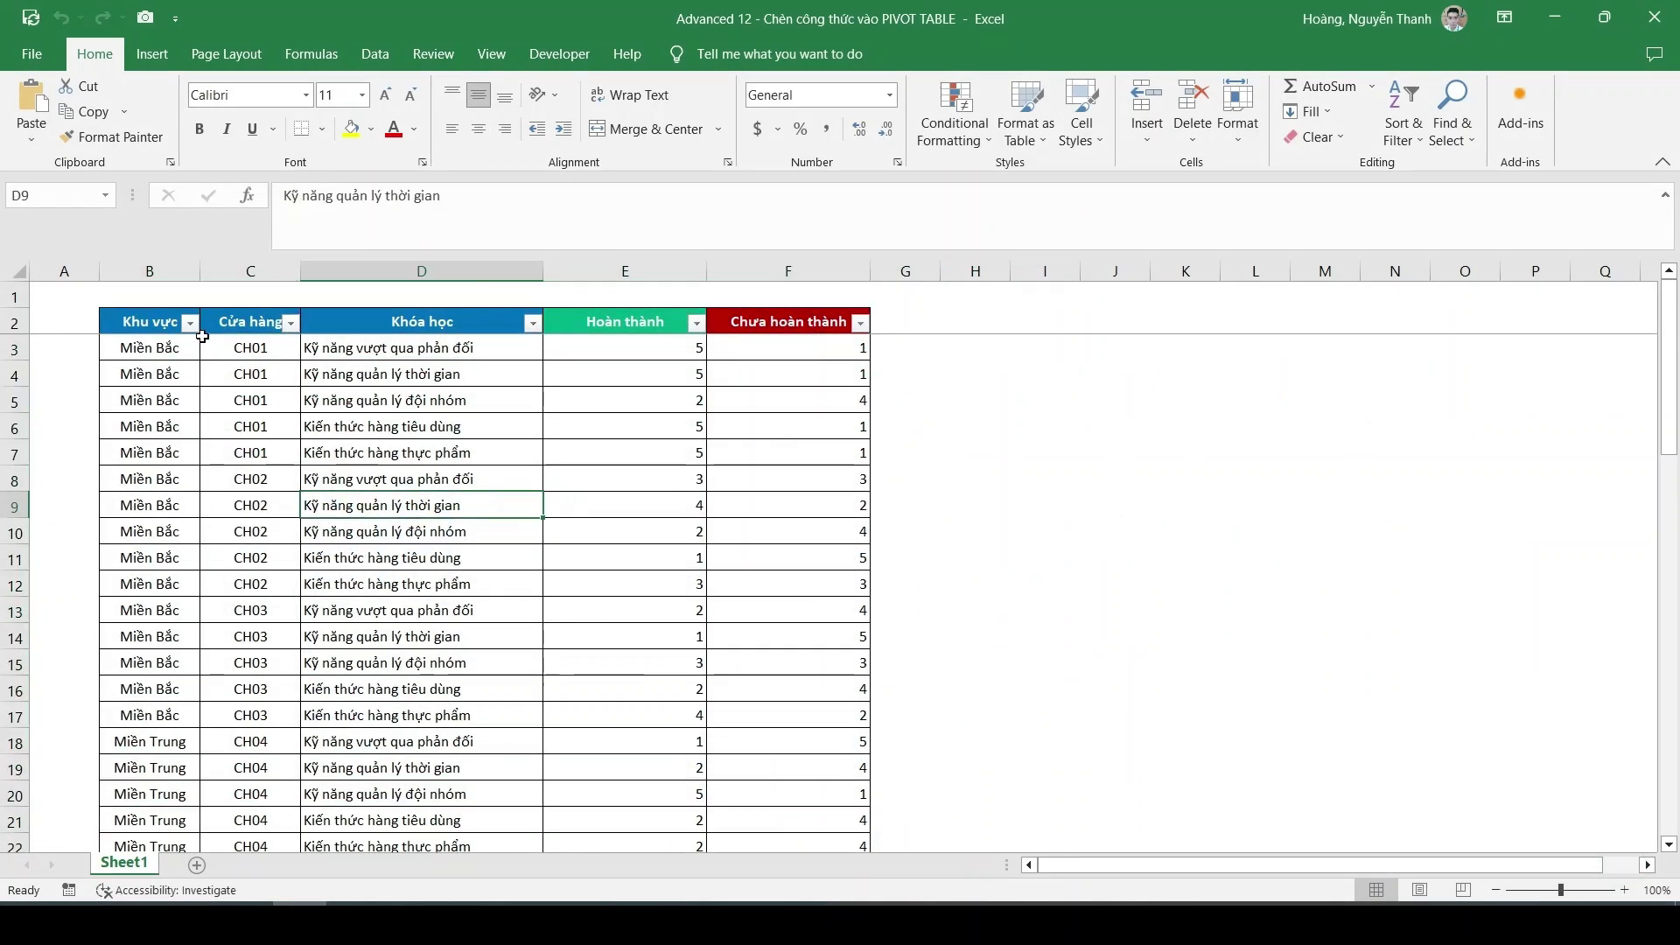
pyautogui.click(190, 323)
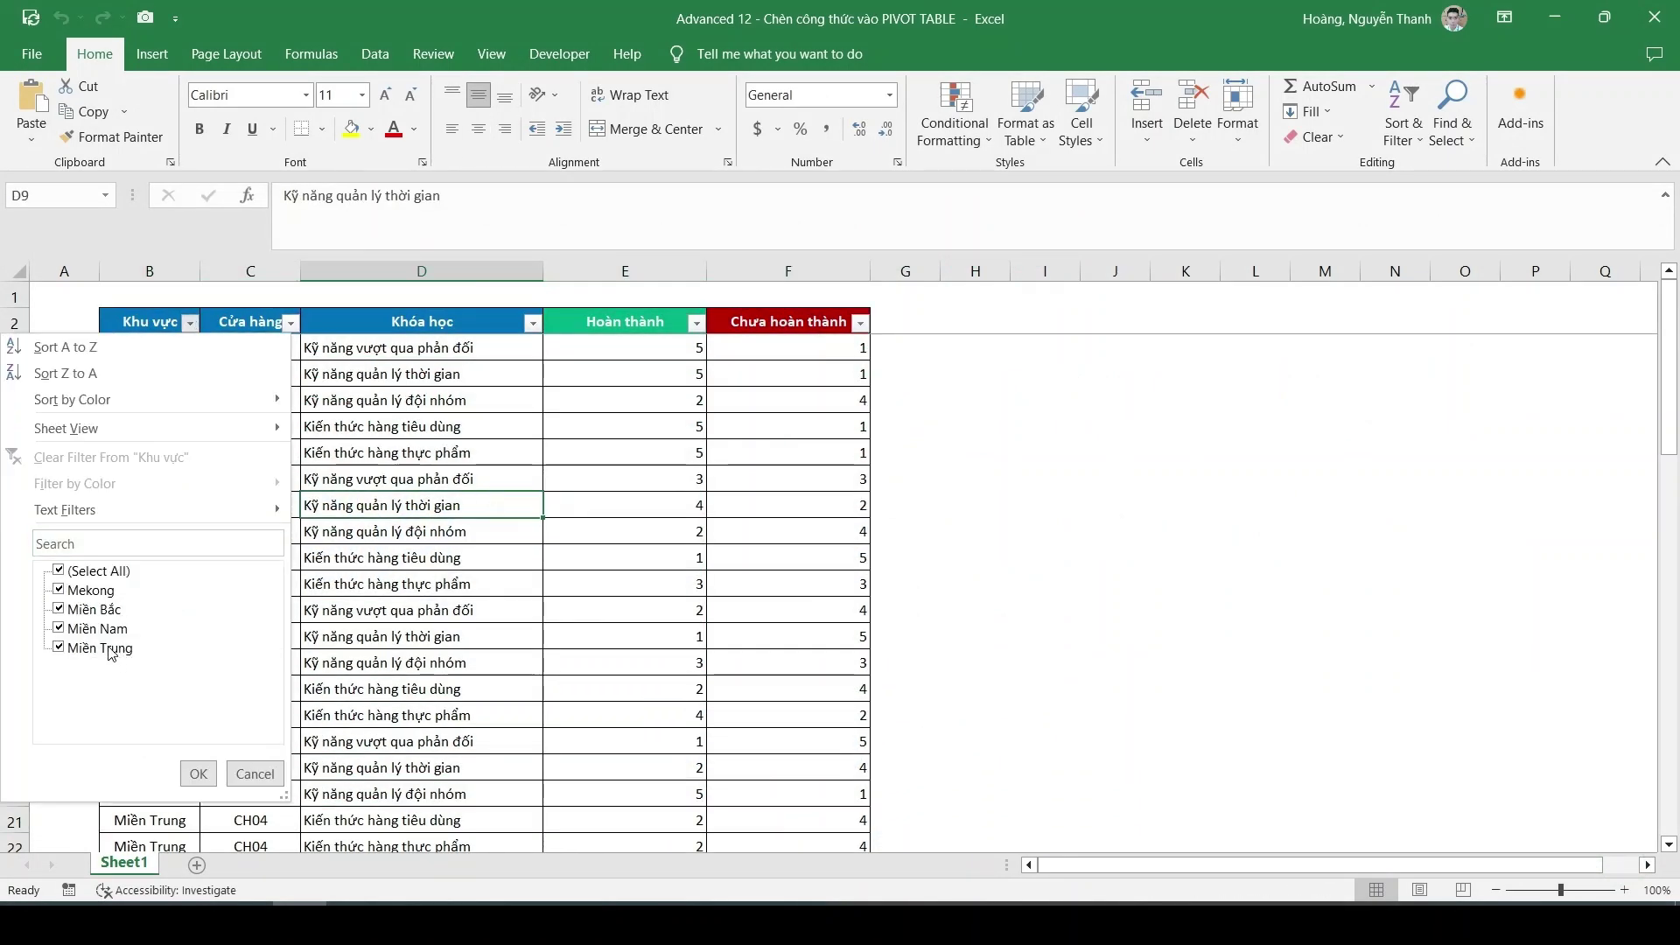
pyautogui.click(197, 773)
pyautogui.scroll(-1, 262, 400)
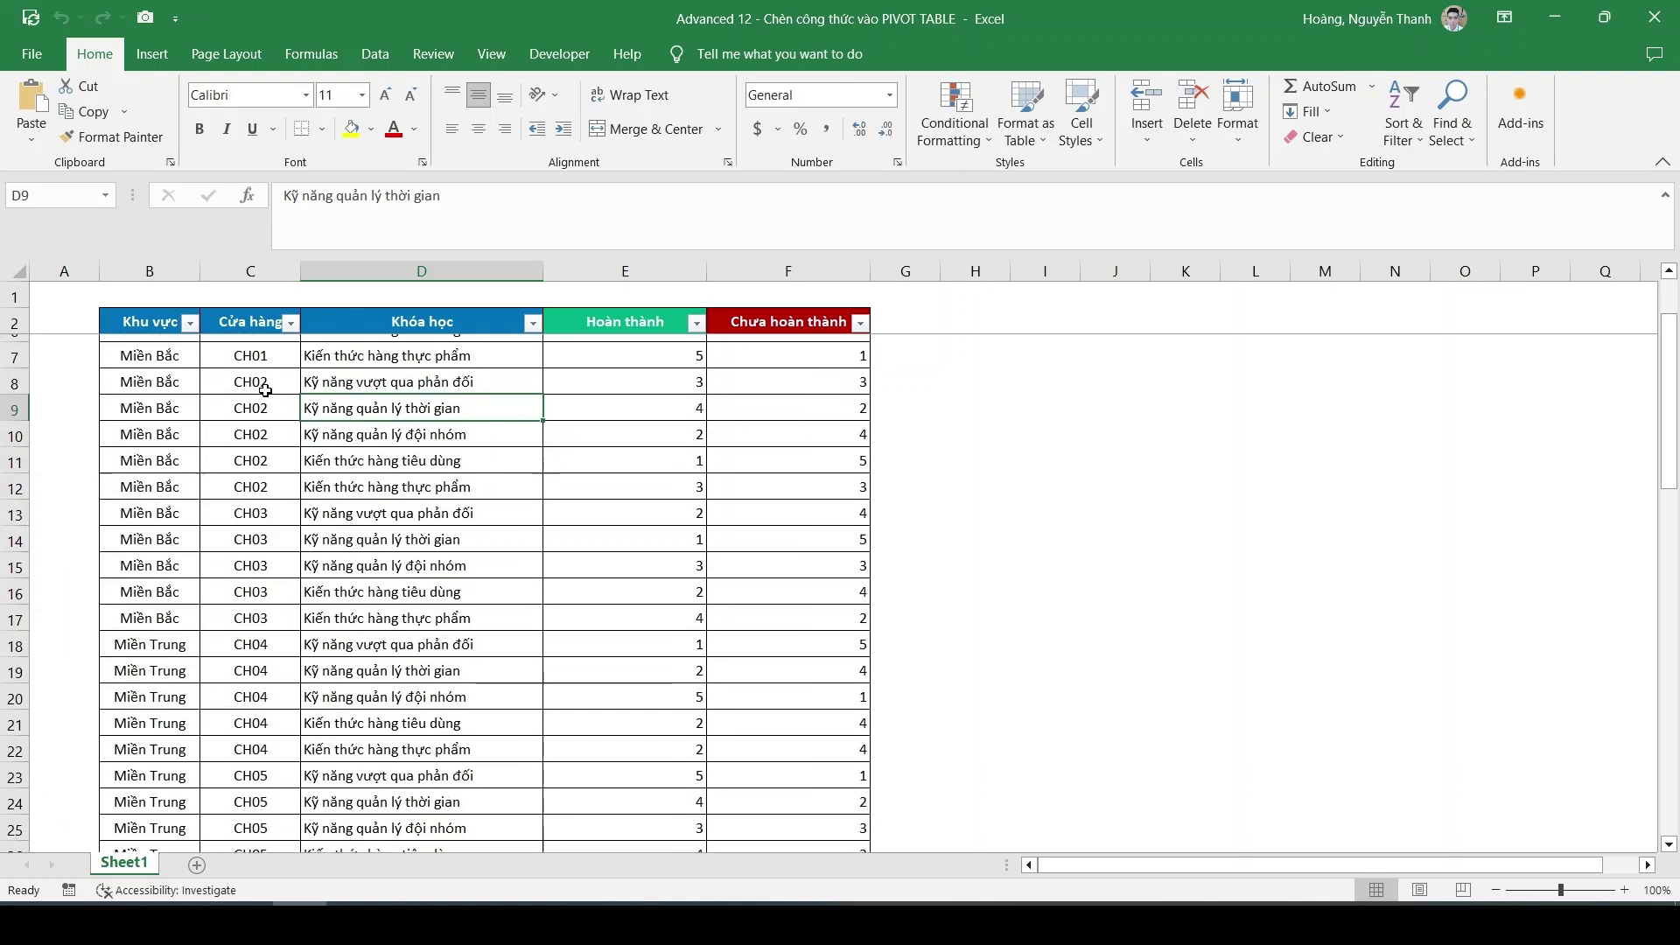
pyautogui.scroll(-2, 262, 400)
pyautogui.scroll(-2, 263, 400)
pyautogui.scroll(-2, 262, 399)
pyautogui.scroll(-1, 263, 400)
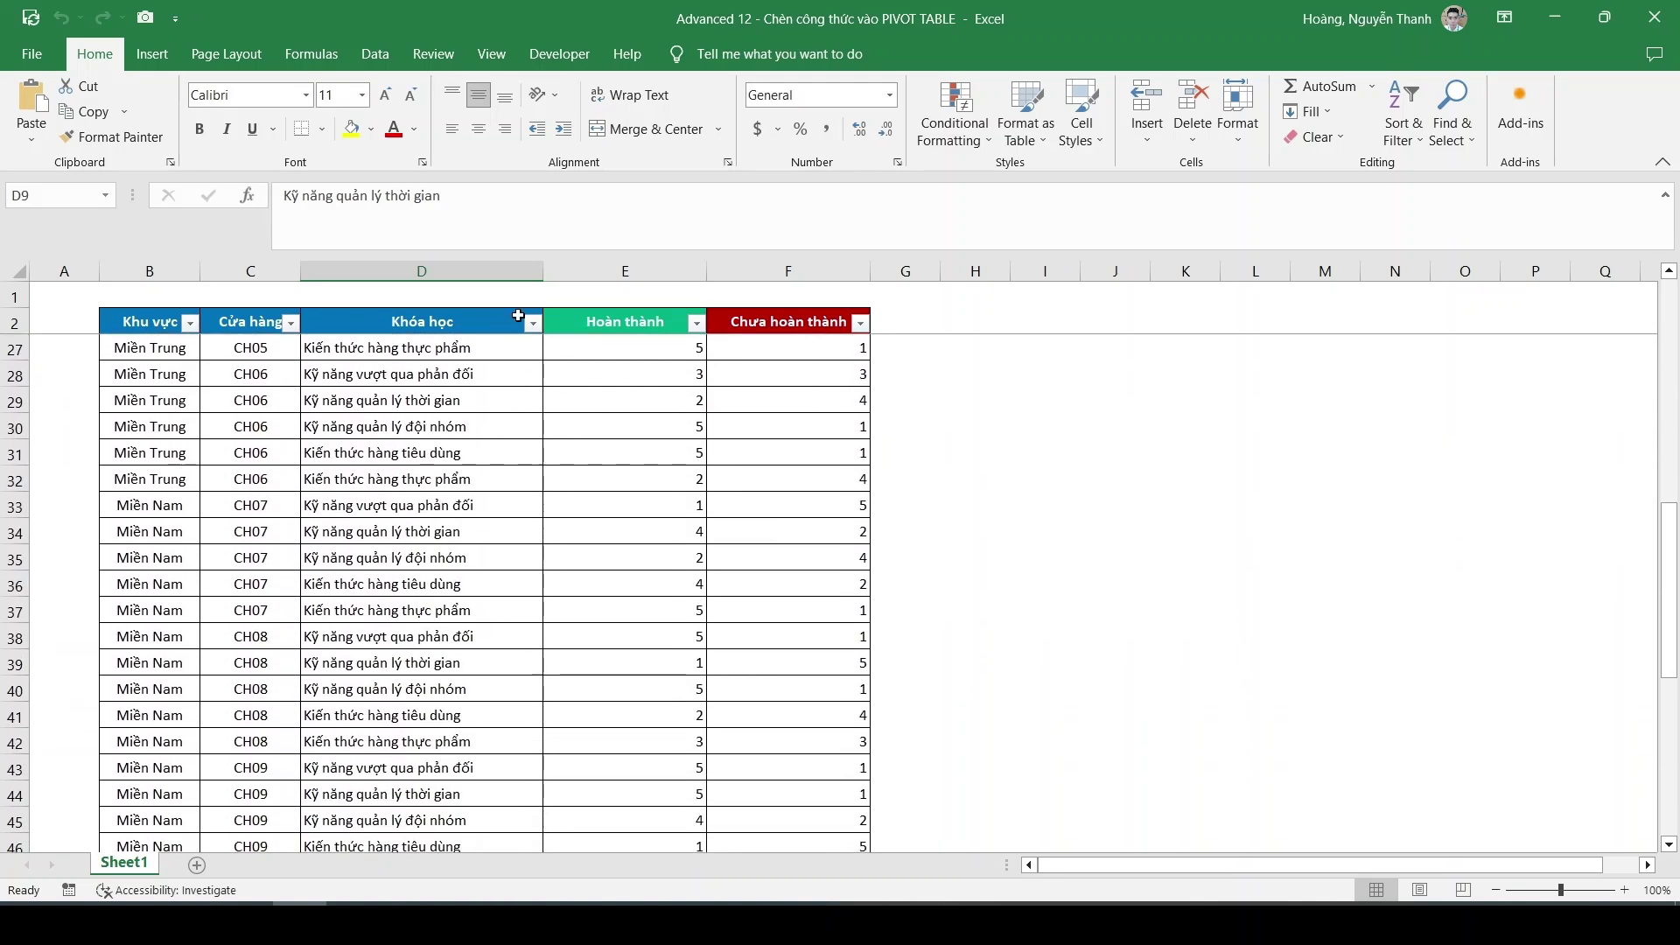
# - Look over the Khóa học course list and the Hoàn thành / Chưa hoàn thành headers
pyautogui.click(533, 328)
pyautogui.click(623, 581)
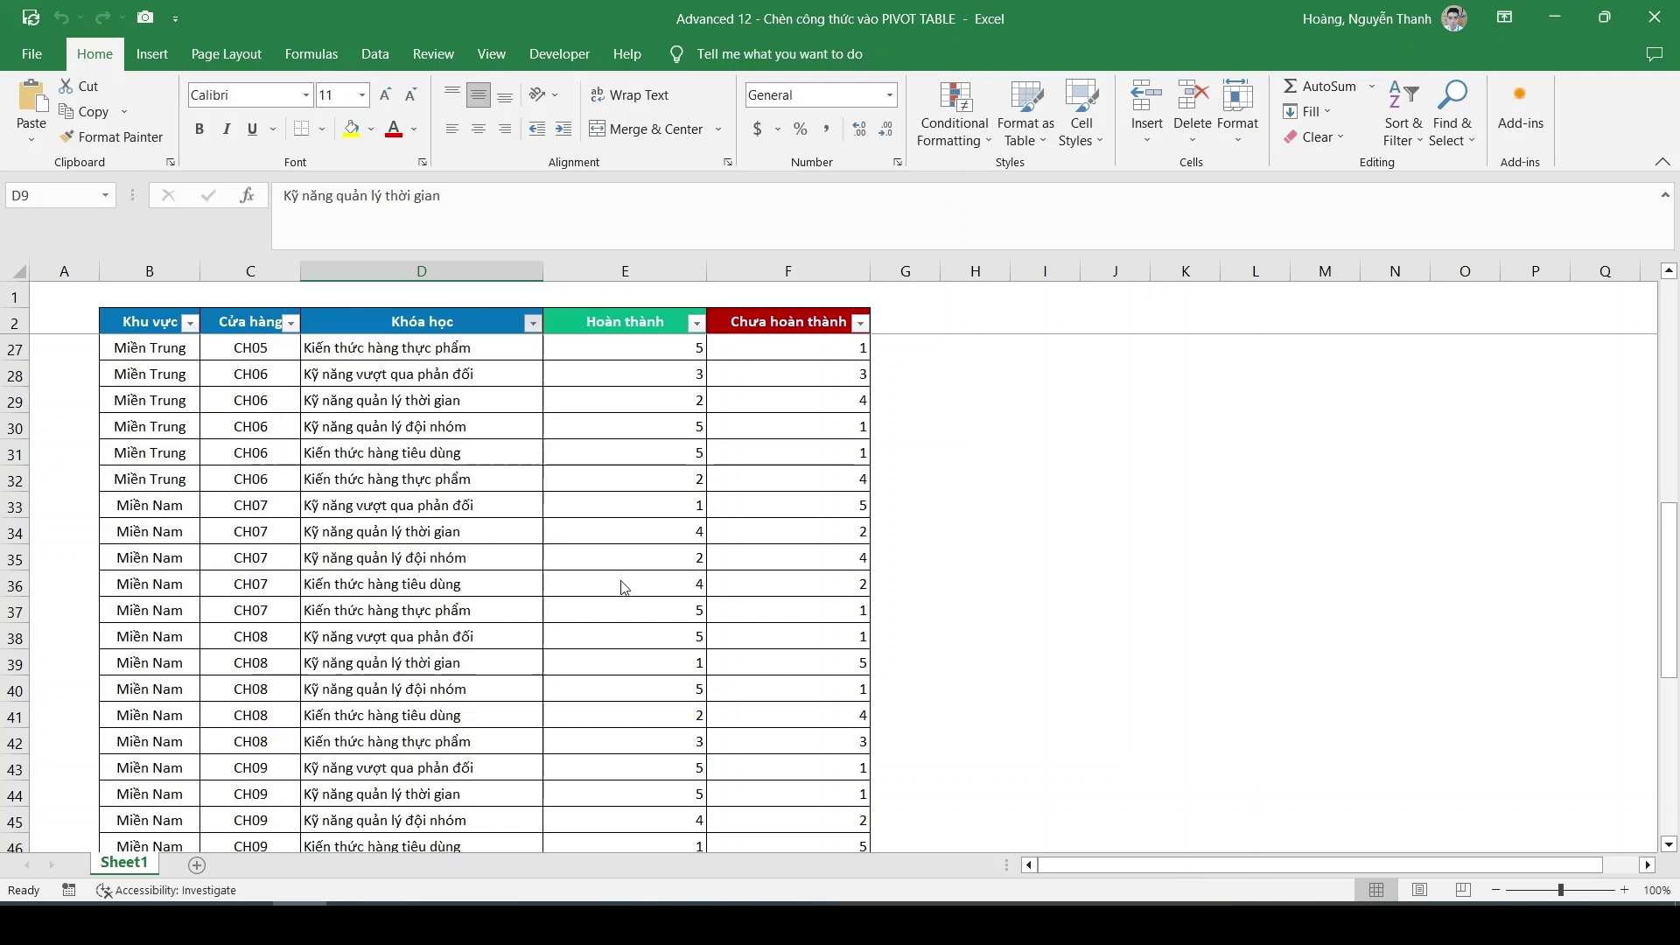
pyautogui.click(783, 322)
pyautogui.click(625, 322)
pyautogui.click(783, 322)
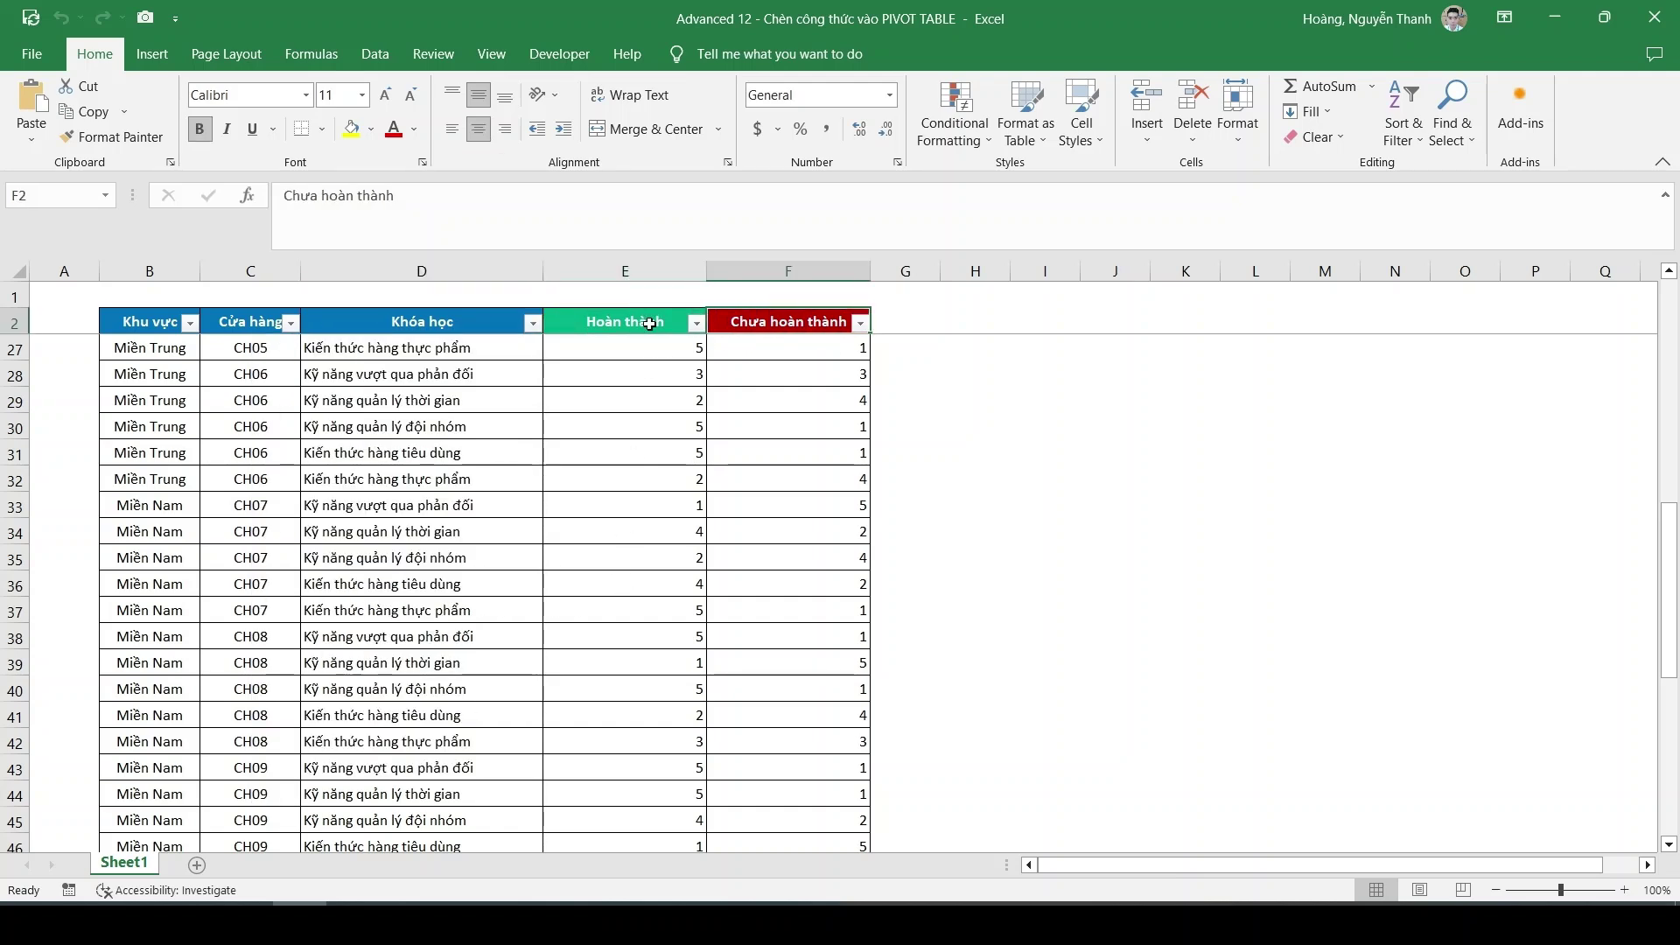
pyautogui.click(531, 323)
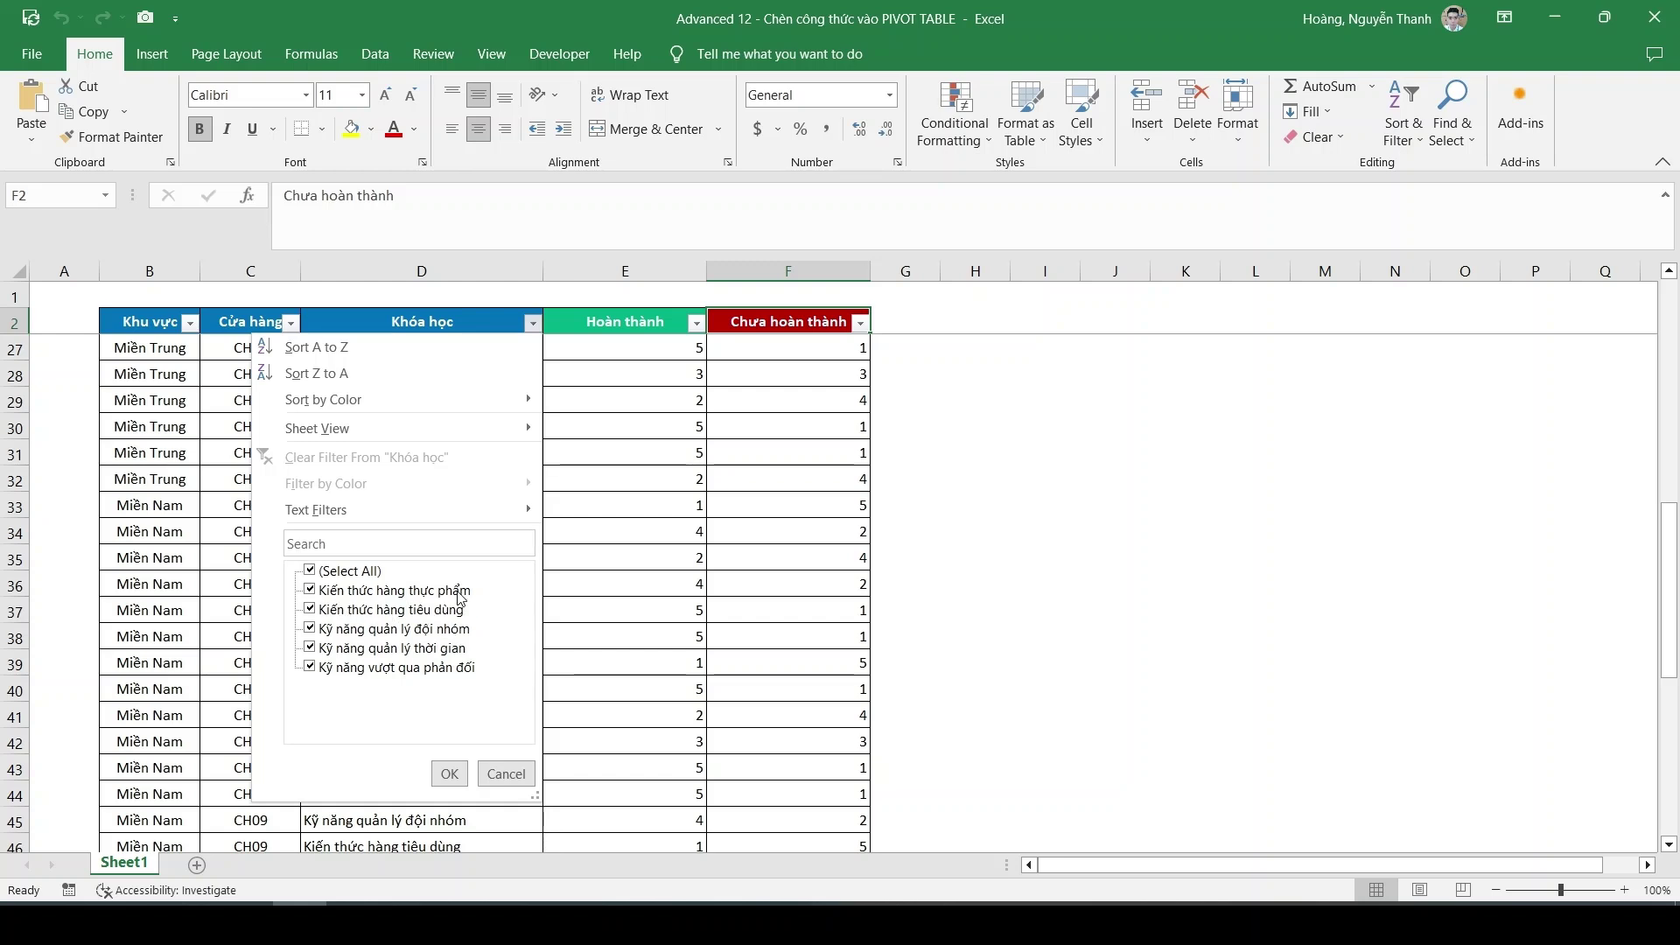
pyautogui.click(637, 581)
# - Select the whole data table B2:F62, starting from header cell B2
pyautogui.scroll(8, 451, 367)
pyautogui.click(453, 376)
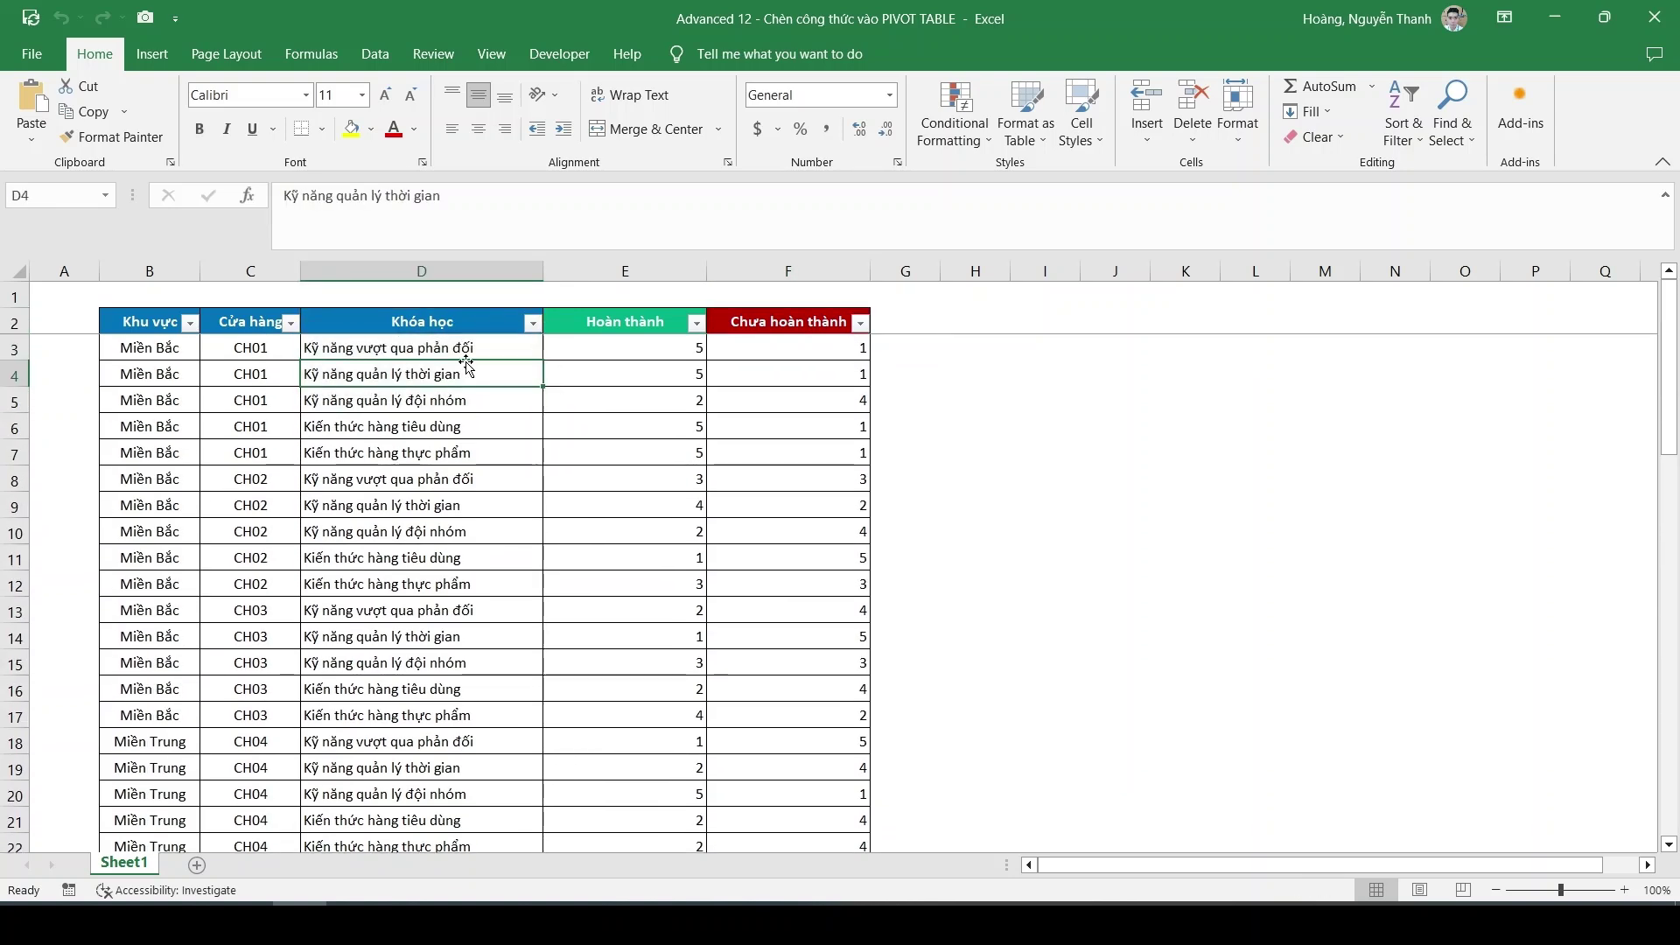
pyautogui.click(466, 355)
pyautogui.click(142, 329)
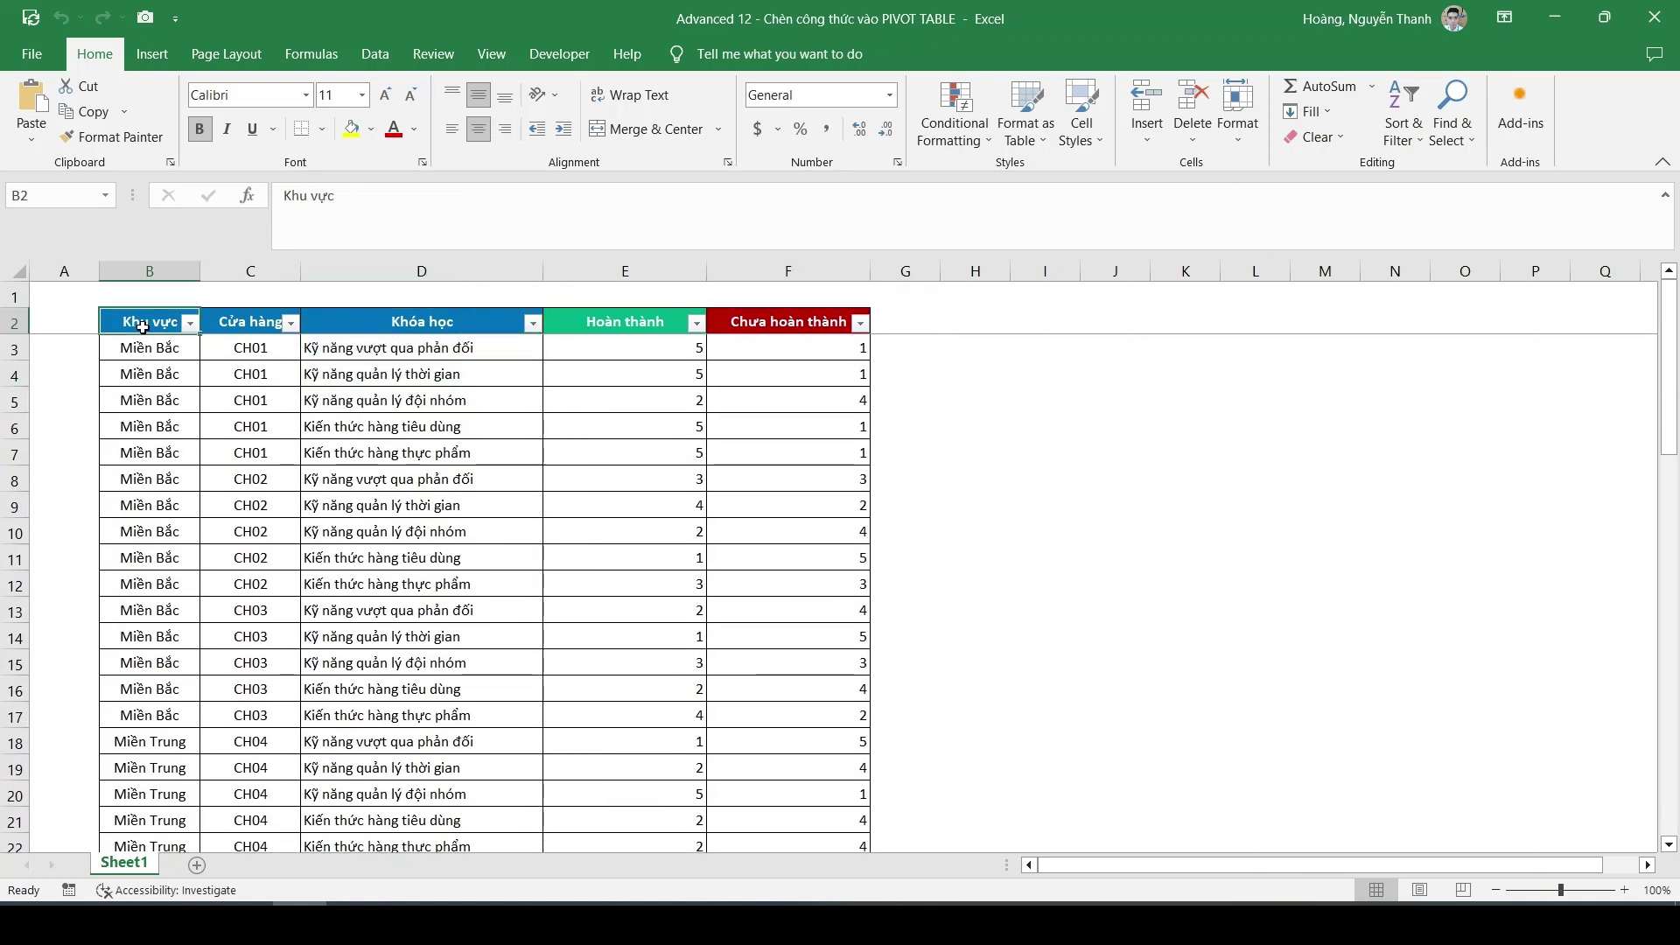
pyautogui.click(223, 349)
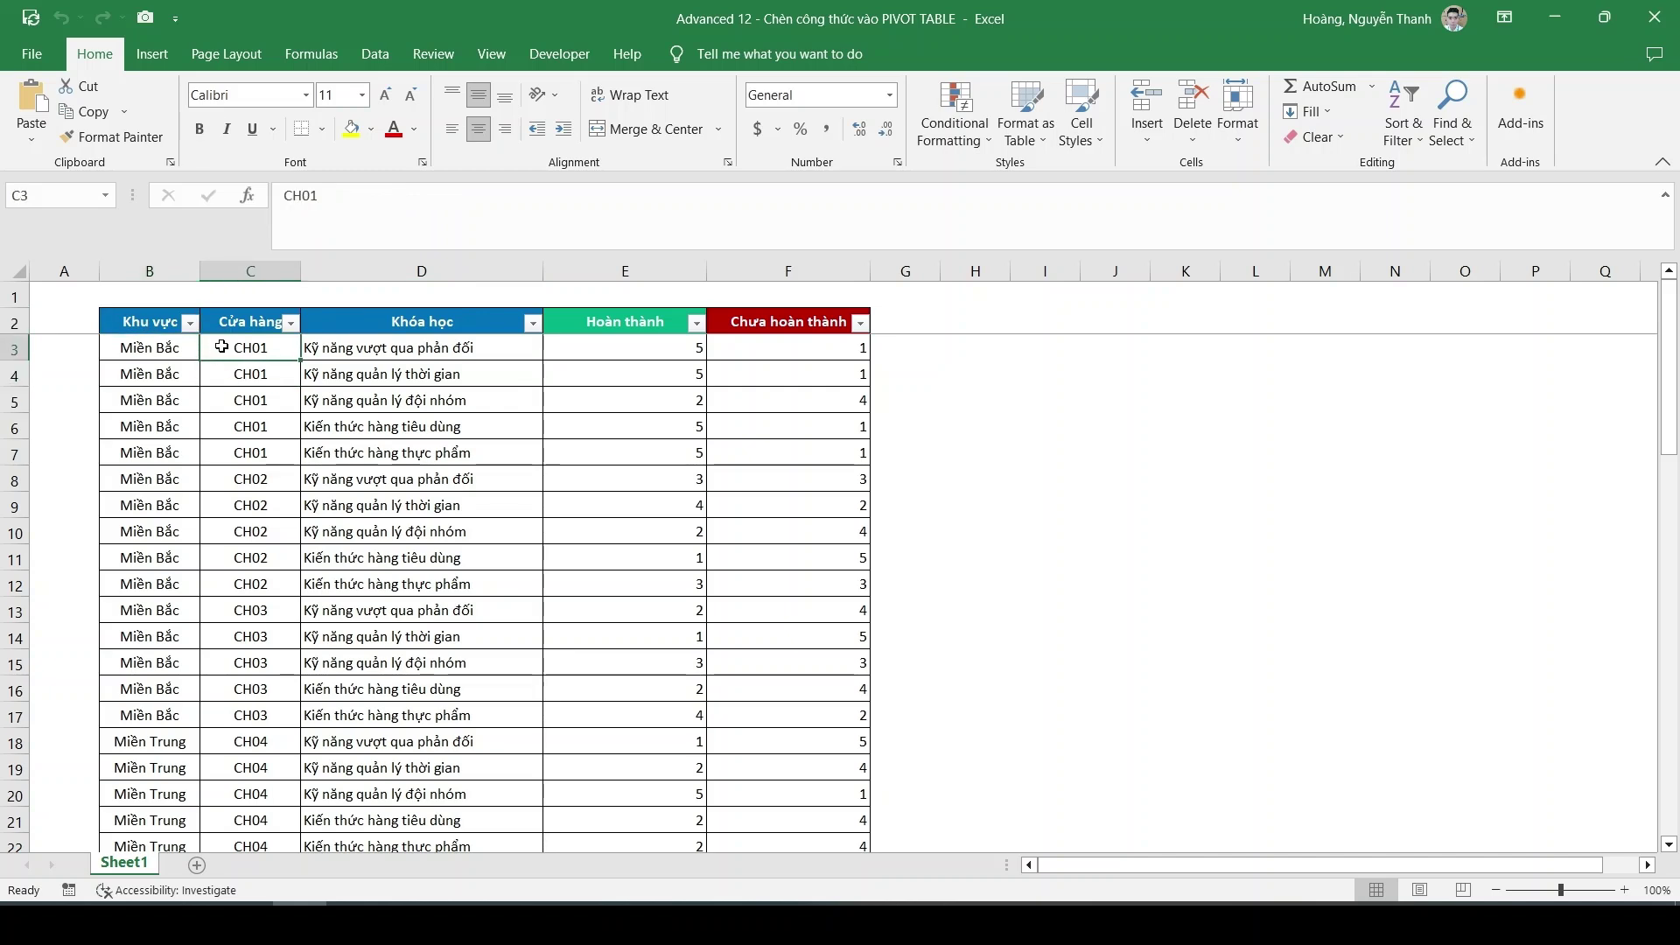
pyautogui.click(137, 322)
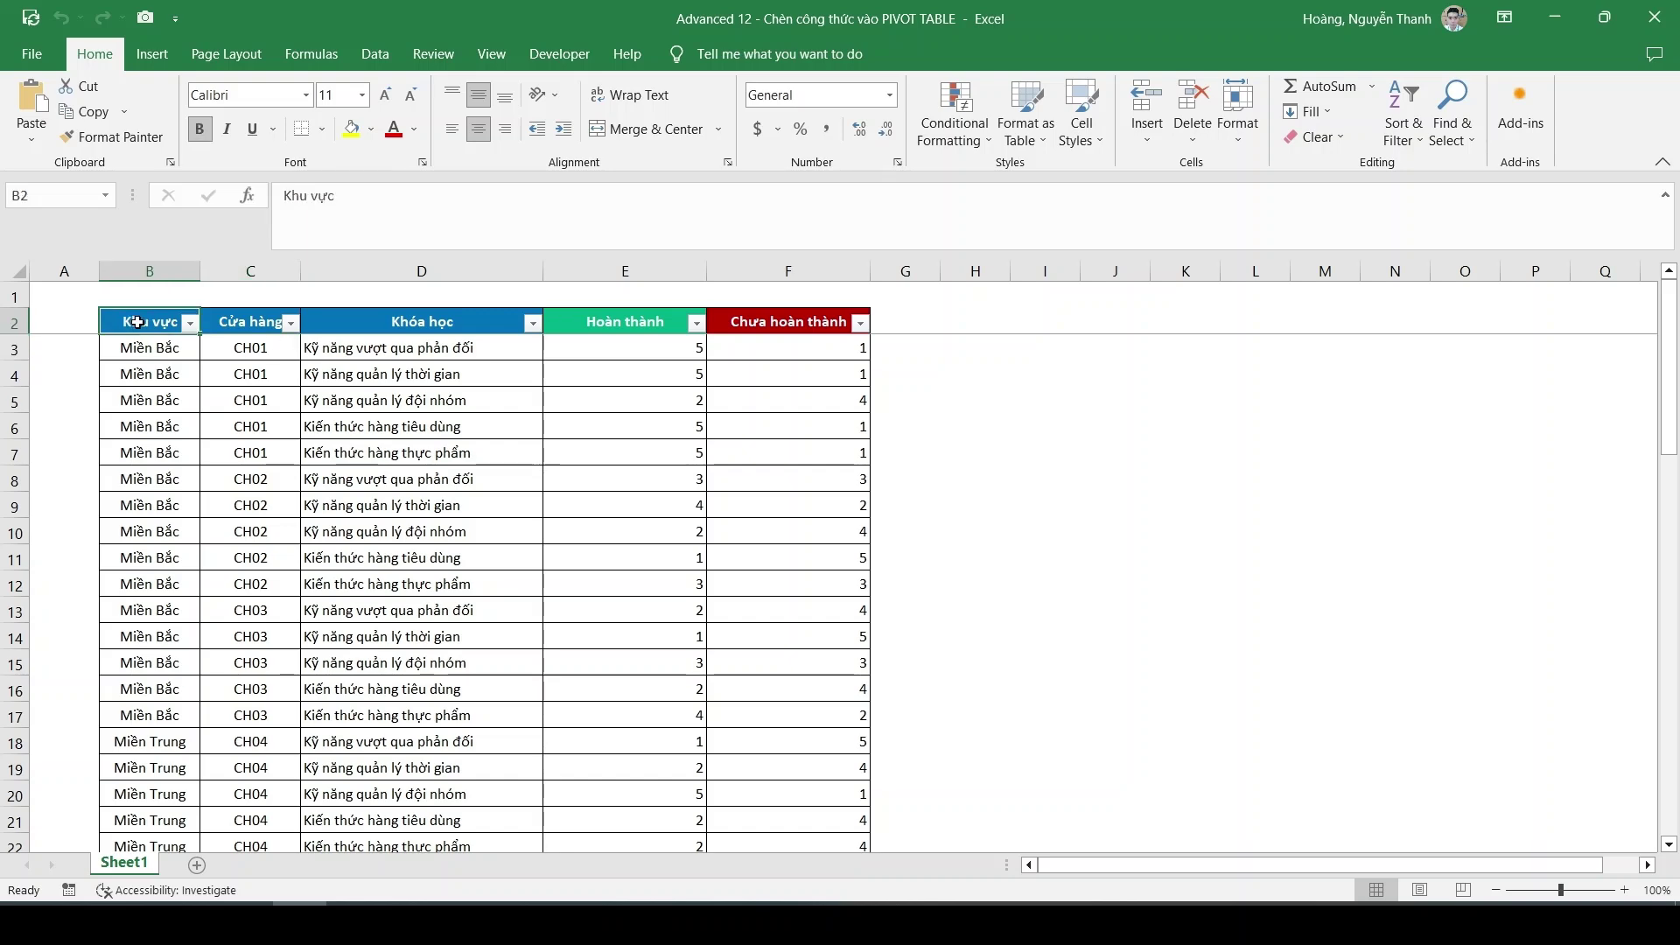
pyautogui.hotkey('ctrl', 'shift', 'Right')
pyautogui.hotkey('ctrl', 'shift', 'Down')
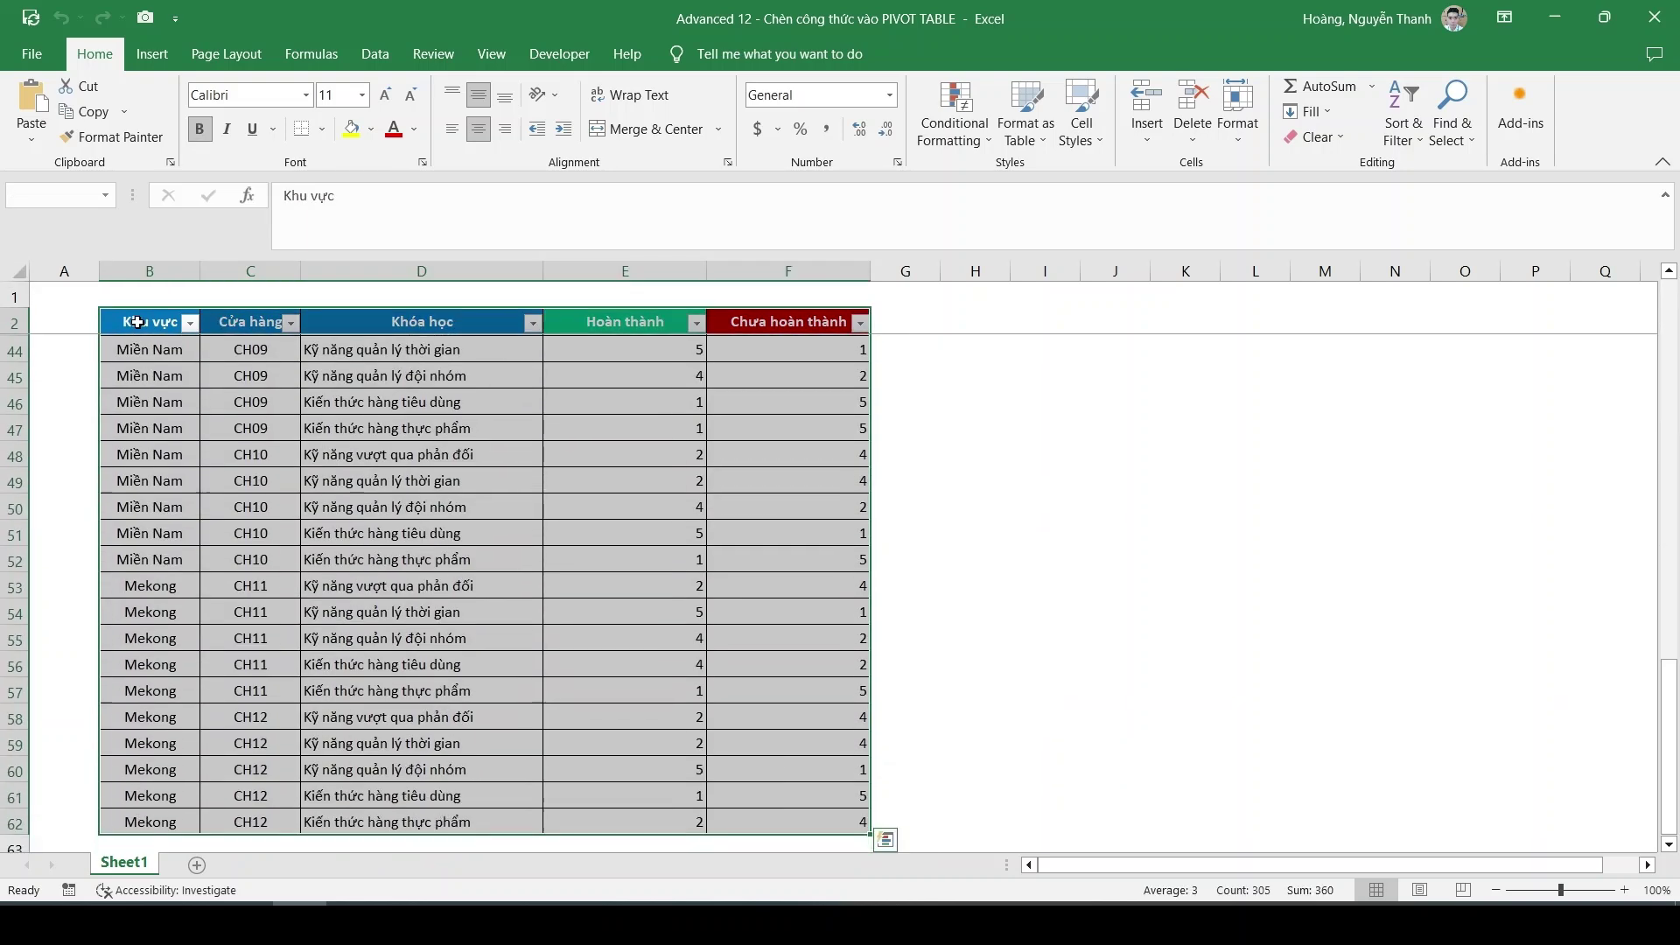
# - Insert a PivotTable of the selected data on a new sheet
pyautogui.click(152, 55)
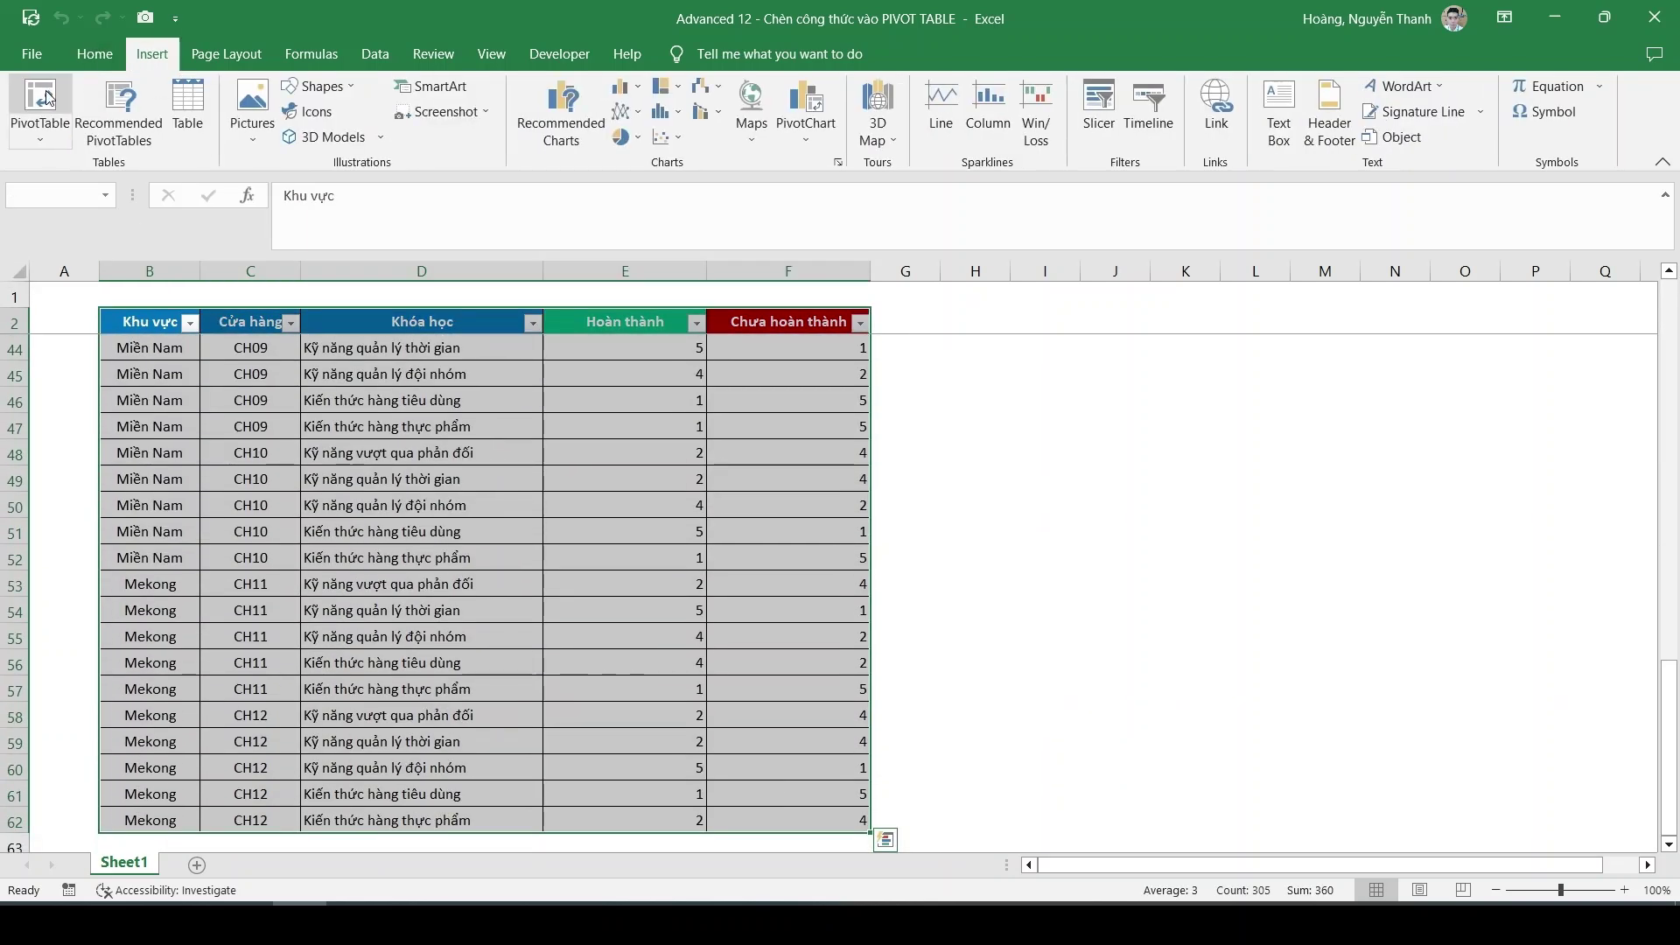
pyautogui.click(40, 96)
pyautogui.click(1062, 479)
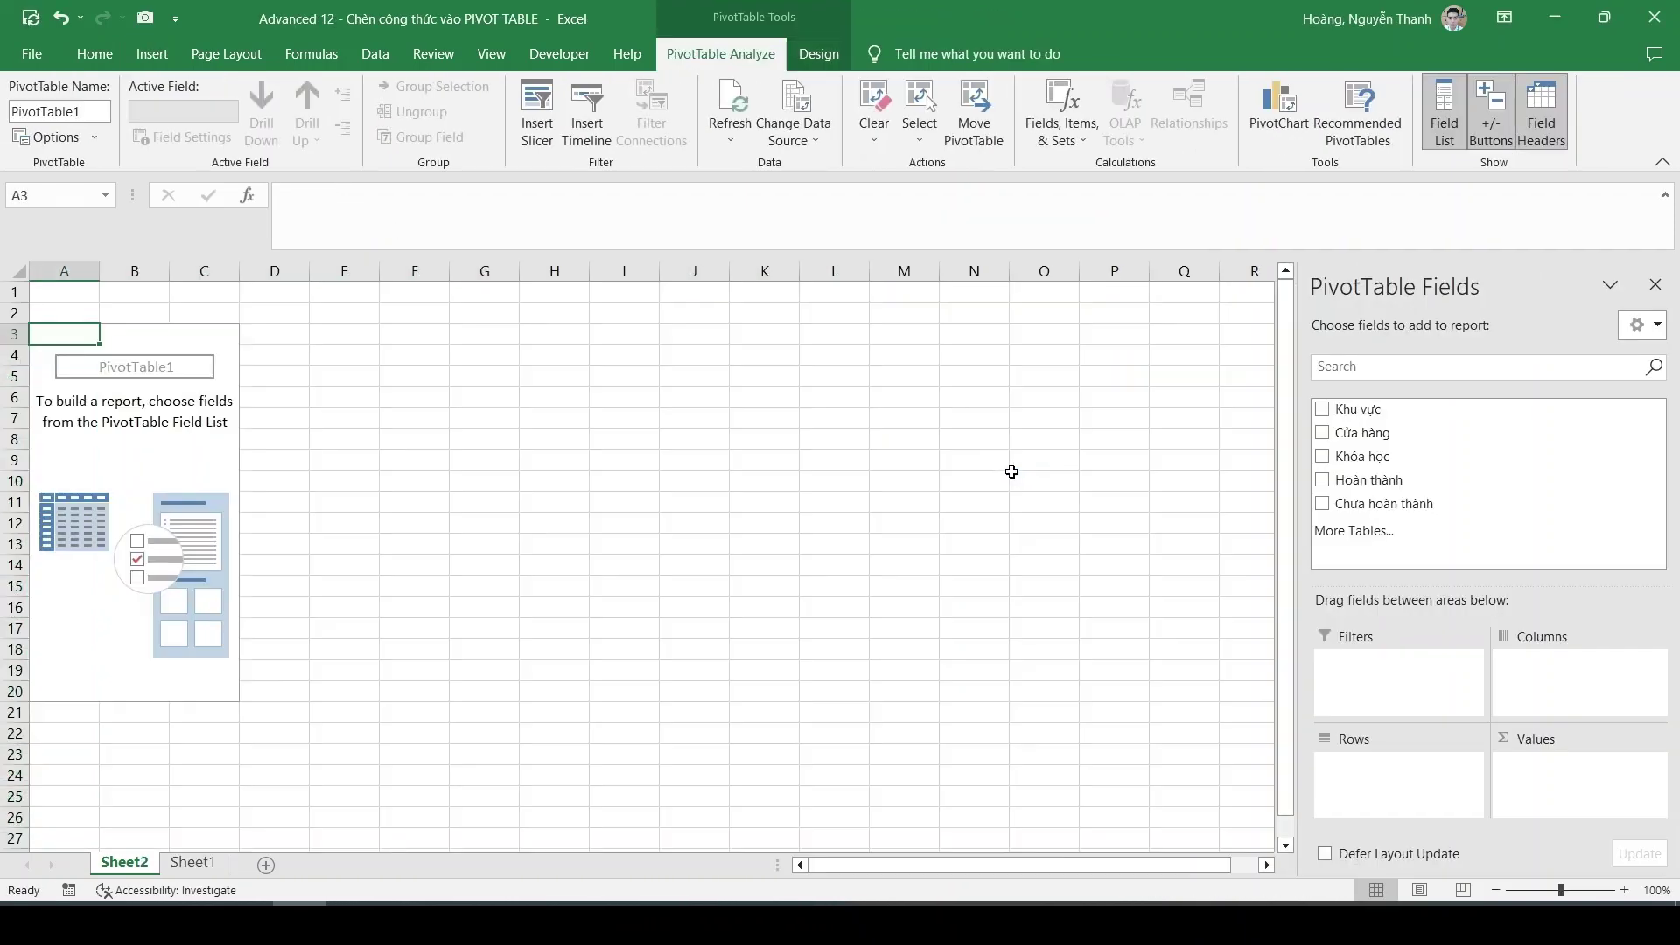
# - Put Khu vực and Khóa học in Rows, and sum Hoàn thành and Chưa hoàn thành in Values
pyautogui.moveTo(1362, 432)
pyautogui.mouseDown()
pyautogui.moveTo(1368, 415)
pyautogui.moveTo(1398, 776)
pyautogui.mouseUp()
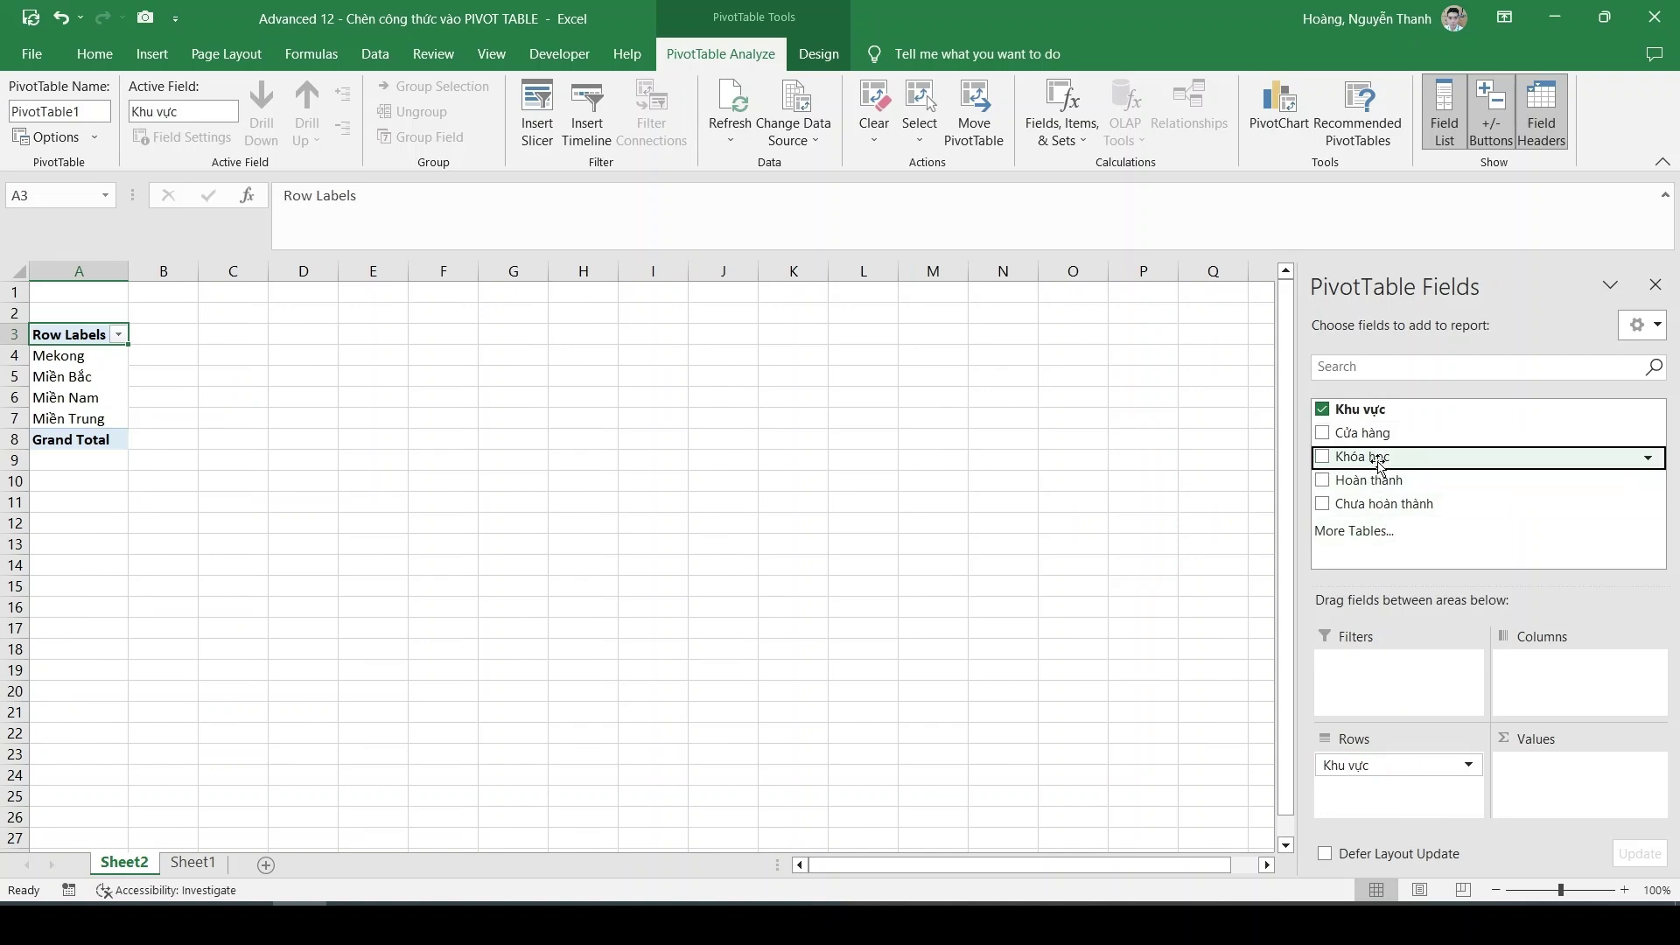
pyautogui.moveTo(1380, 464); pyautogui.dragTo(1396, 787)
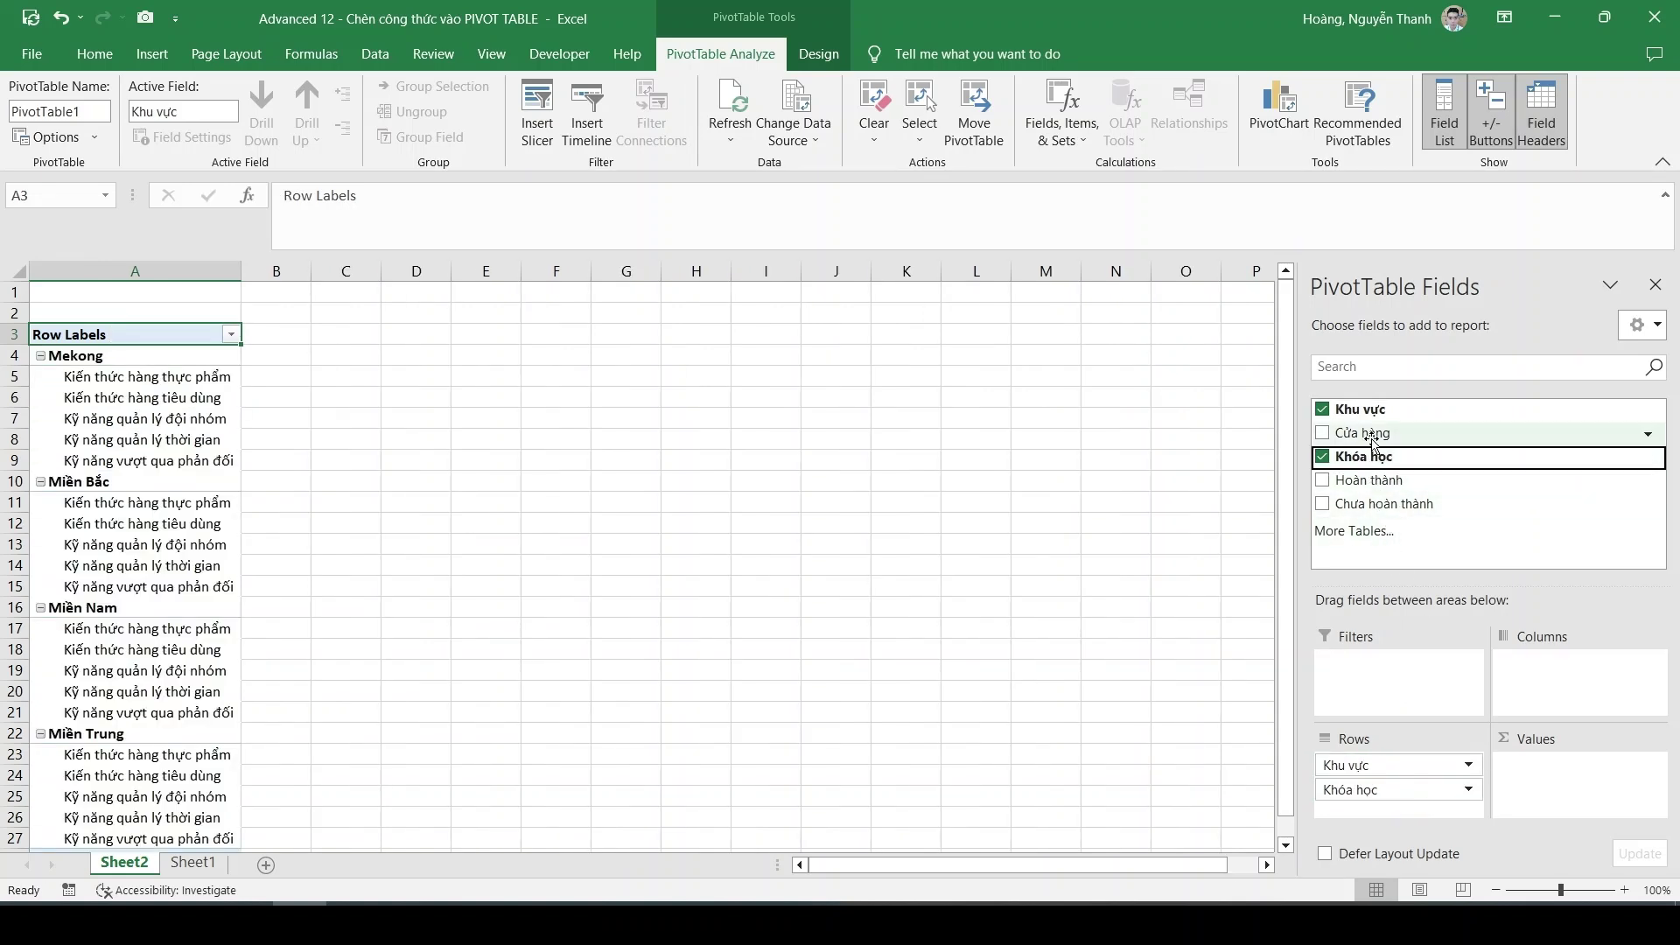
pyautogui.moveTo(1373, 441); pyautogui.dragTo(1406, 437)
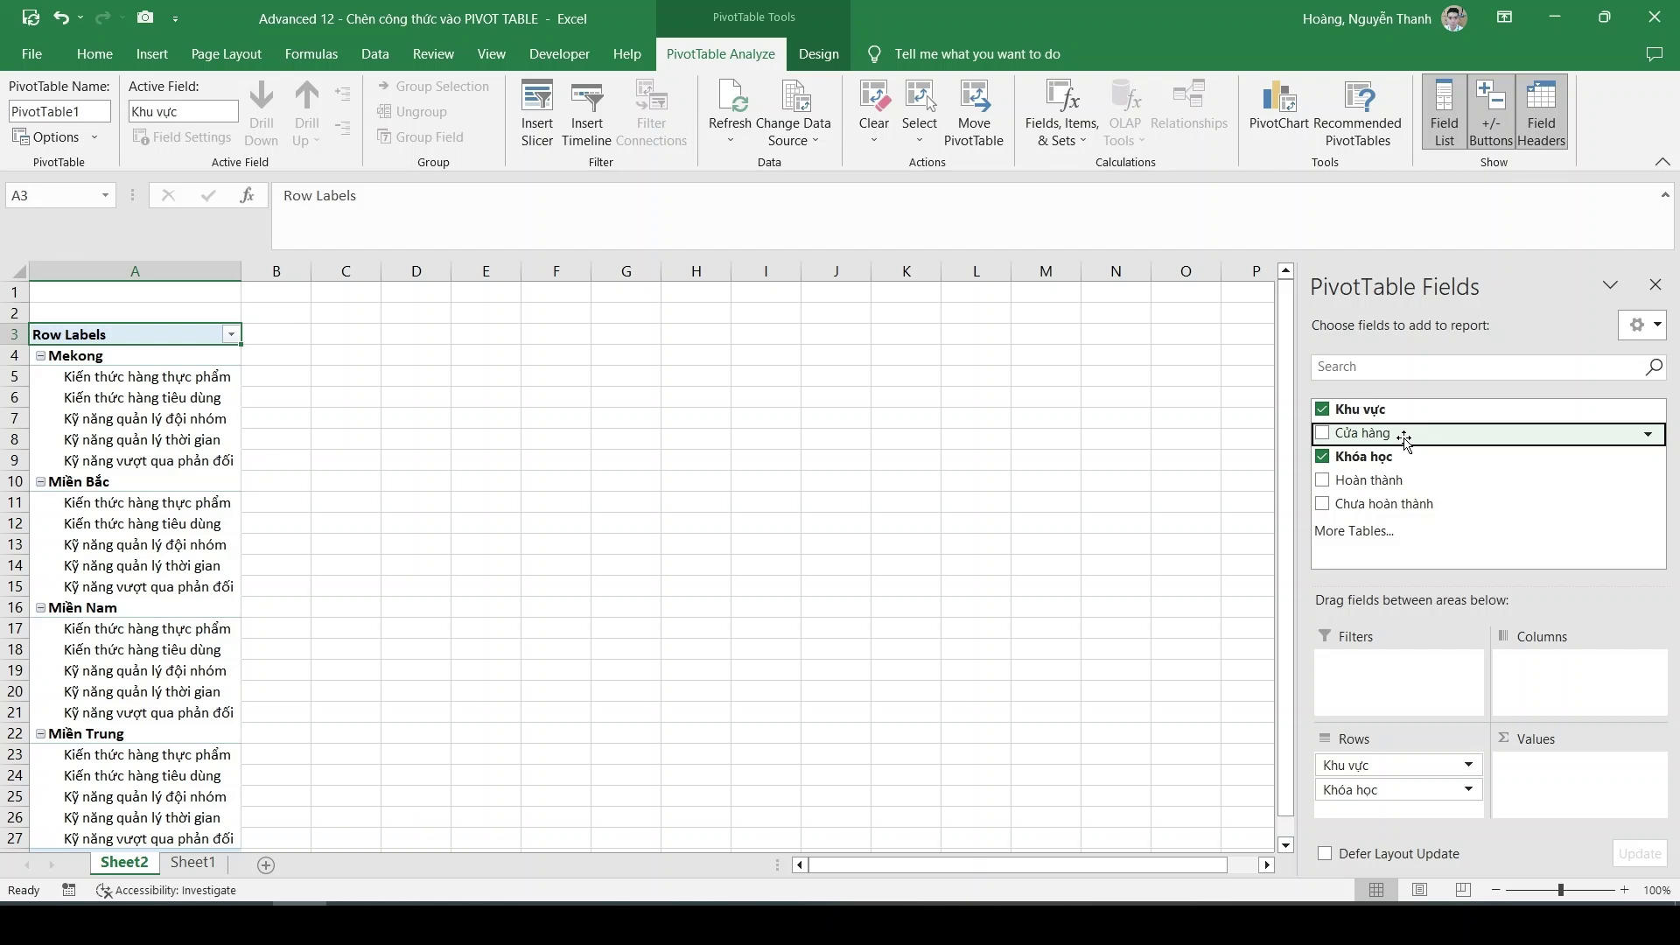
pyautogui.moveTo(1387, 479); pyautogui.dragTo(1540, 791)
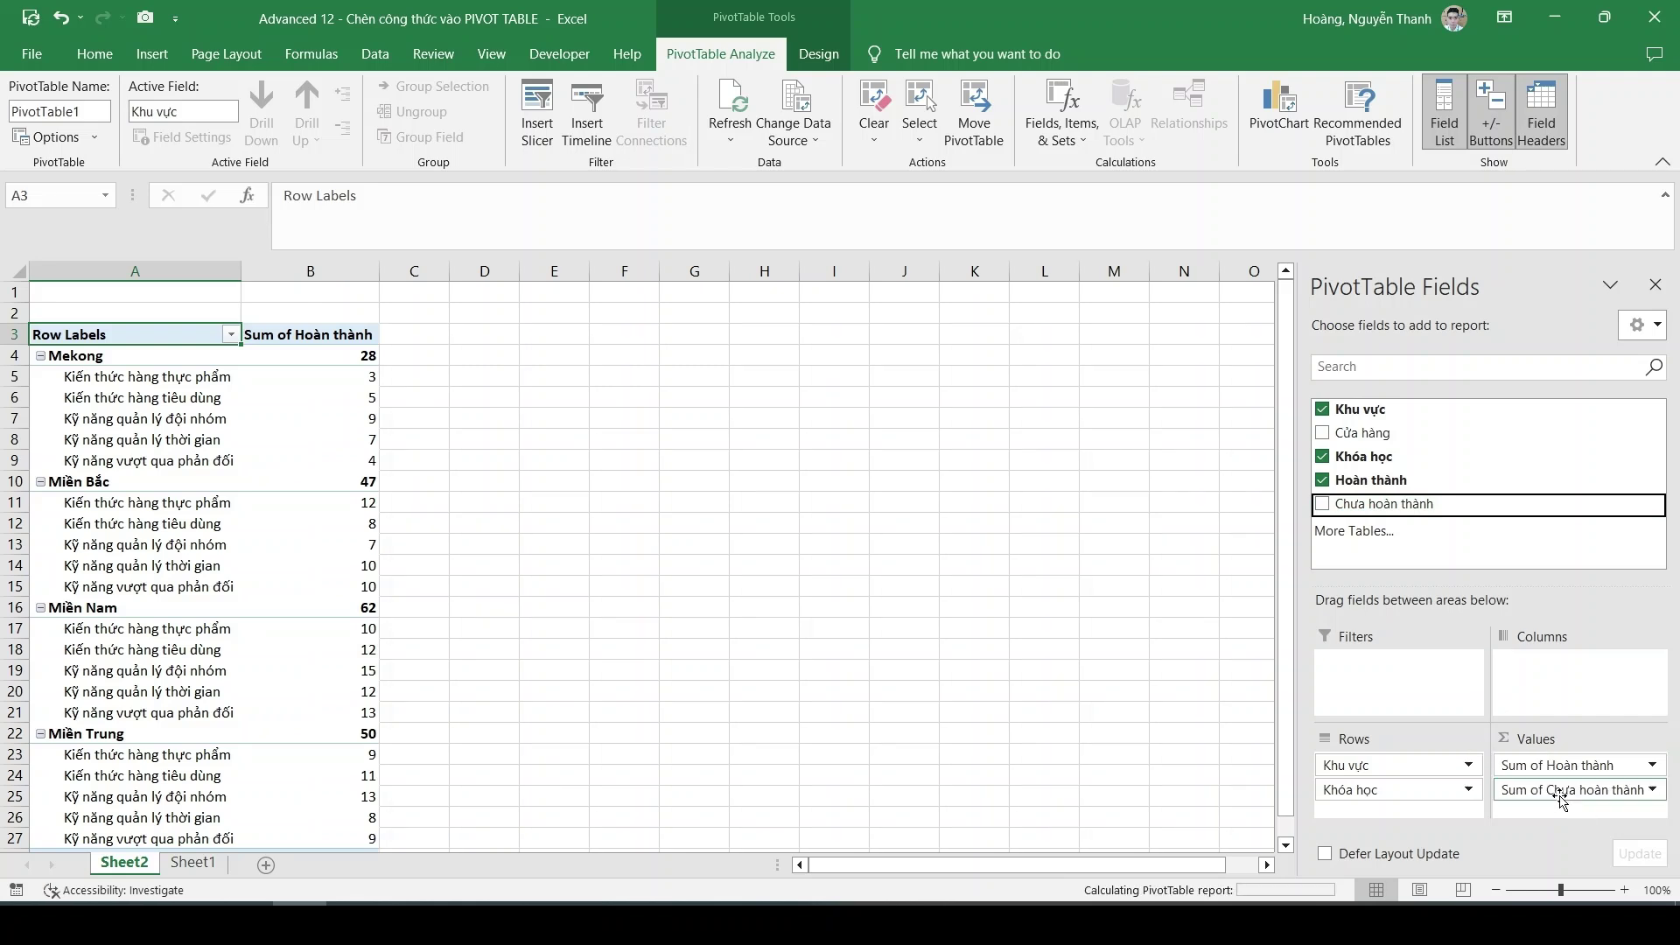
pyautogui.click(471, 400)
pyautogui.click(185, 403)
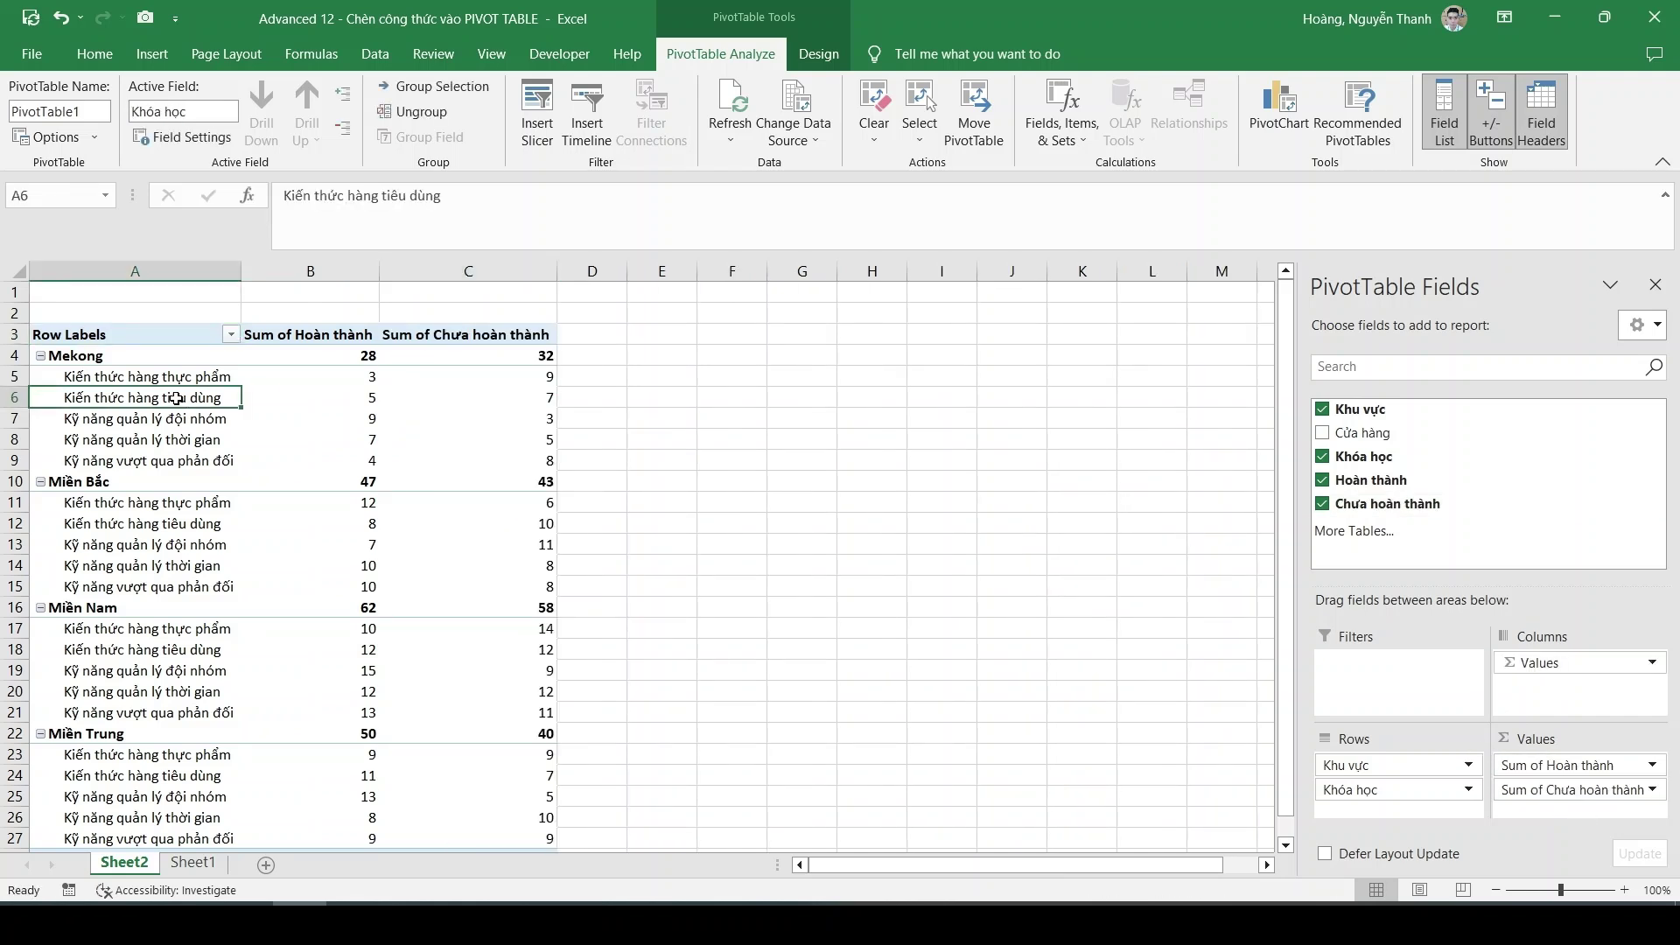
pyautogui.click(100, 341)
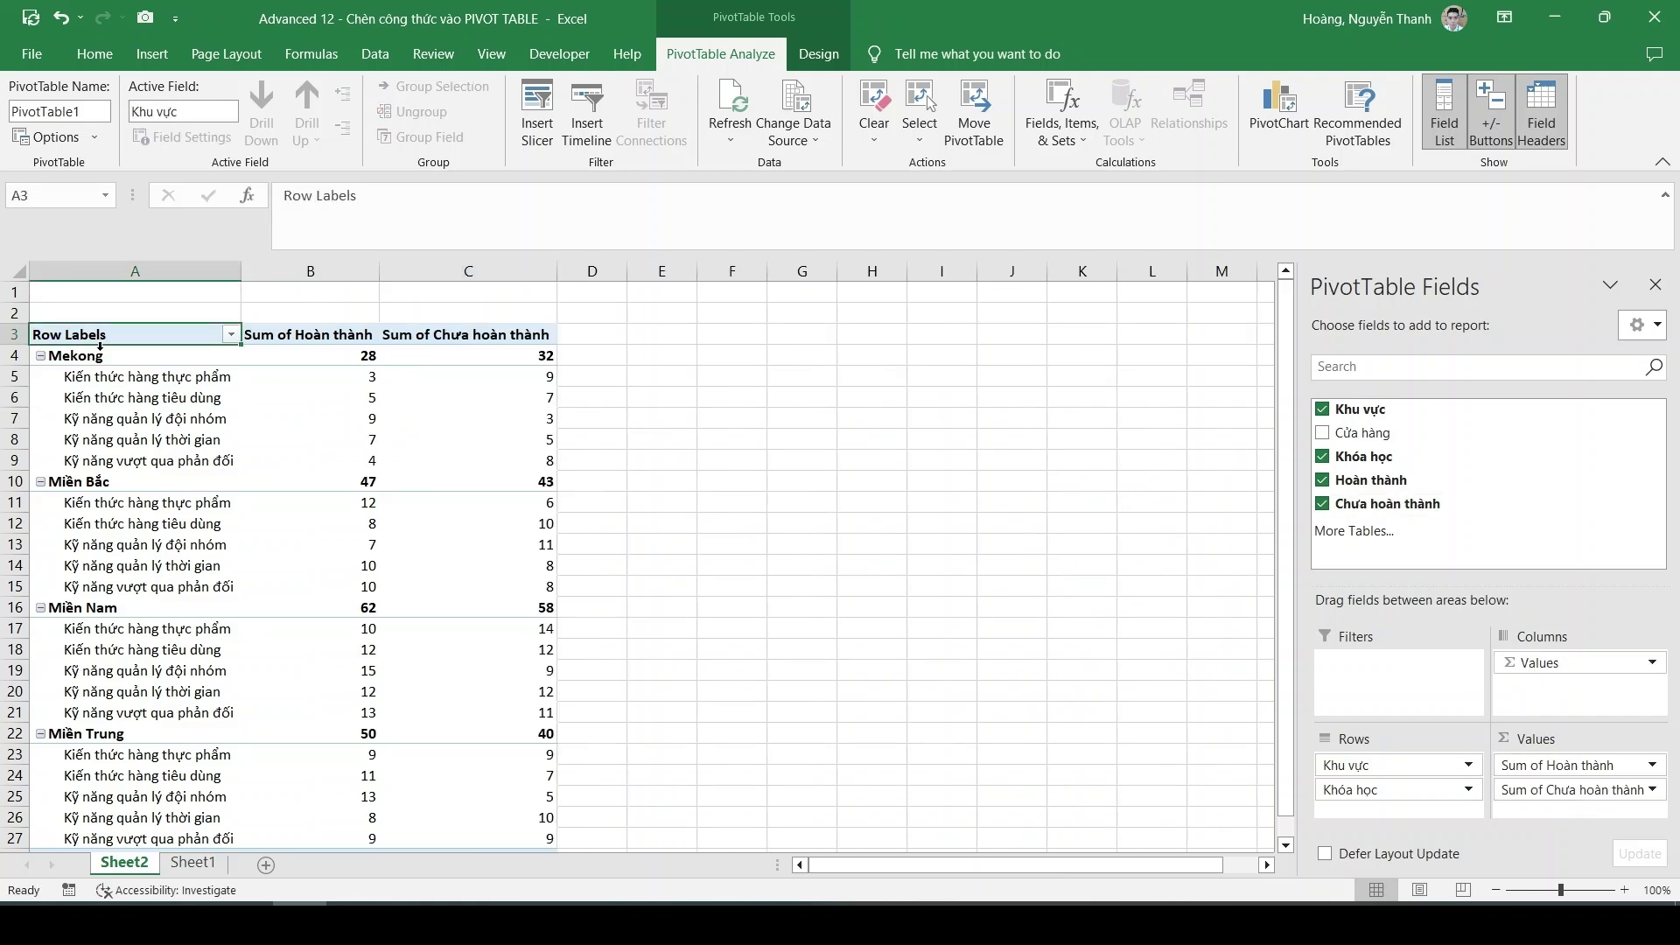
pyautogui.click(163, 401)
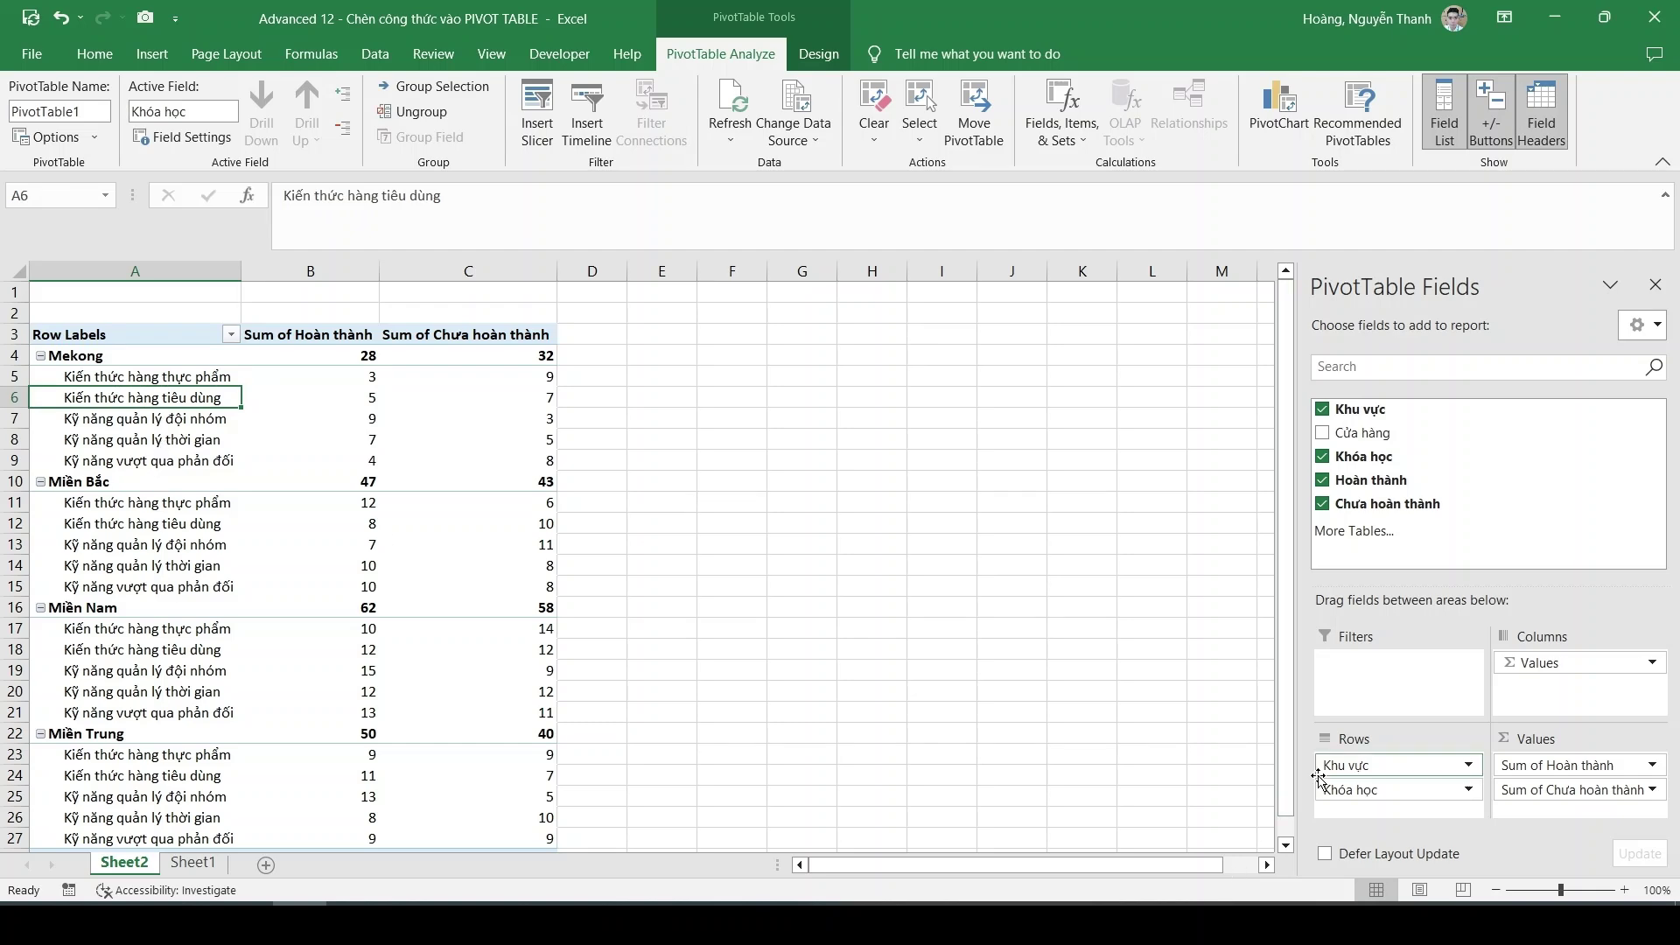
pyautogui.click(1361, 791)
# - Switch the PivotTable report layout to tabular form
pyautogui.click(189, 276)
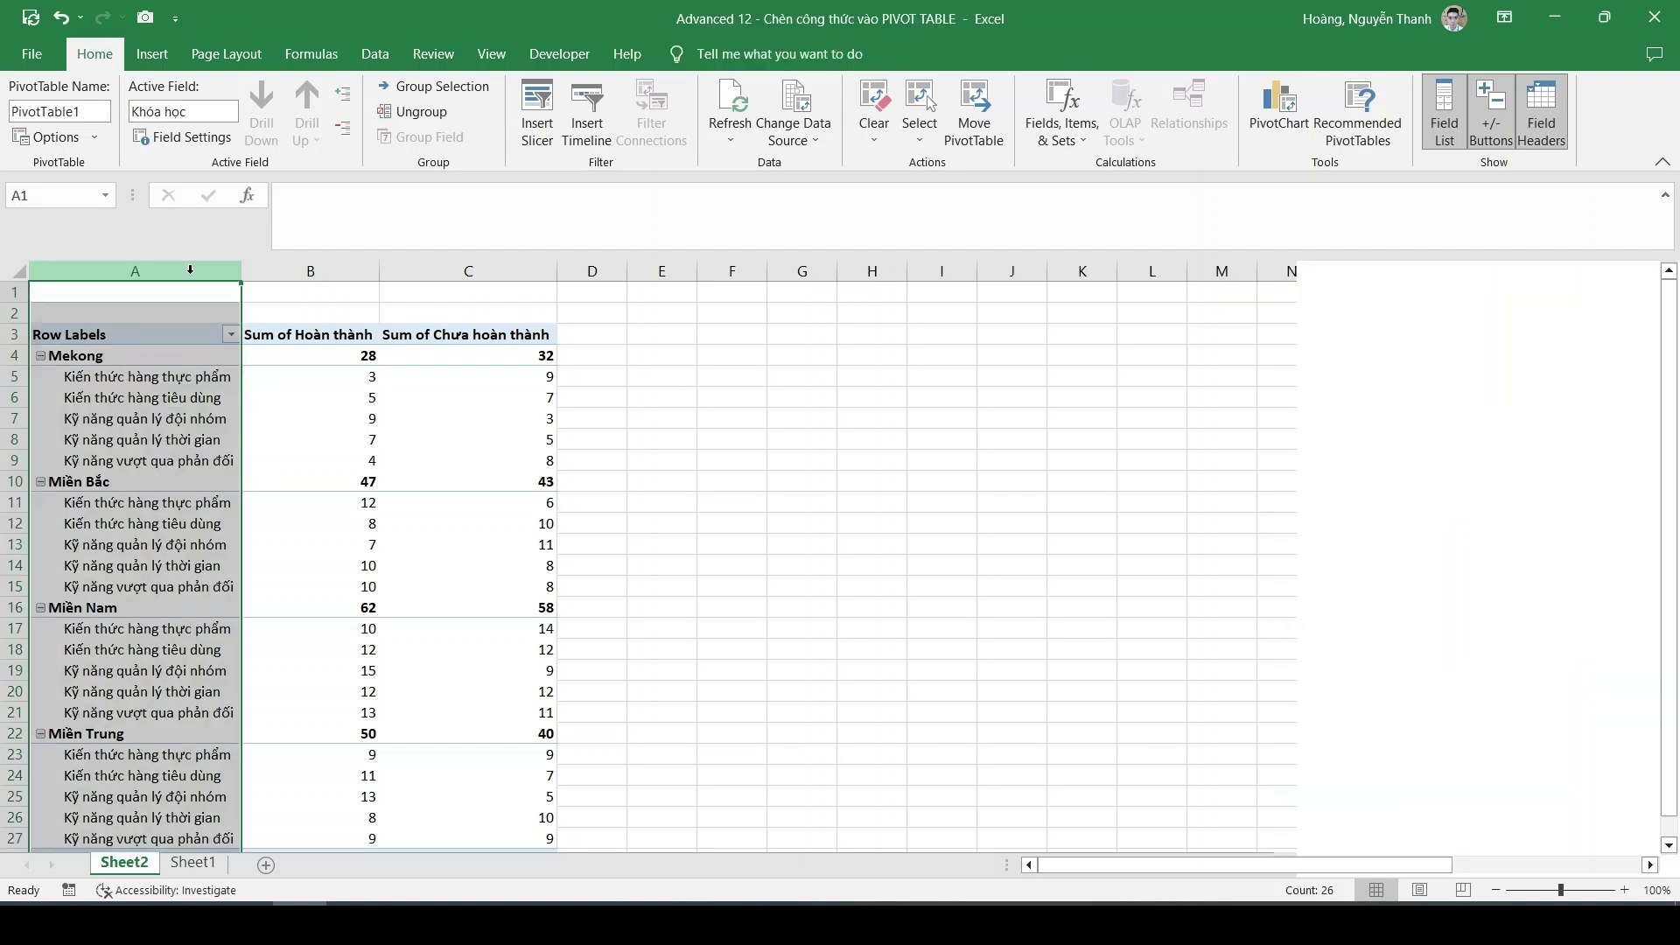
pyautogui.click(123, 376)
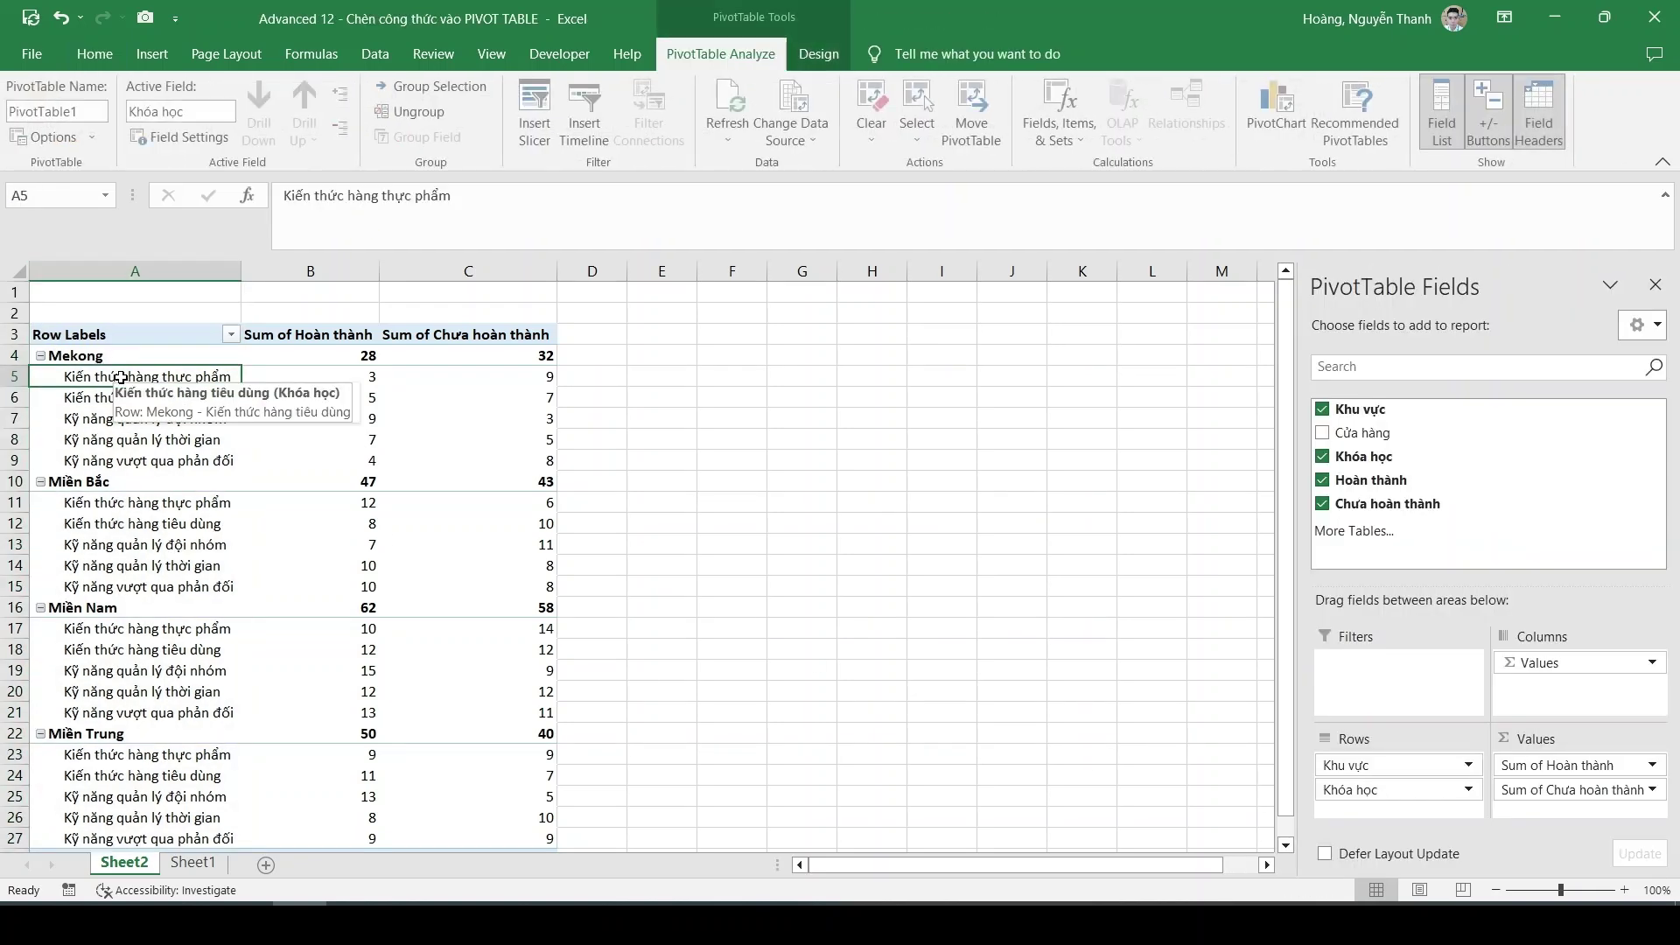
pyautogui.click(820, 54)
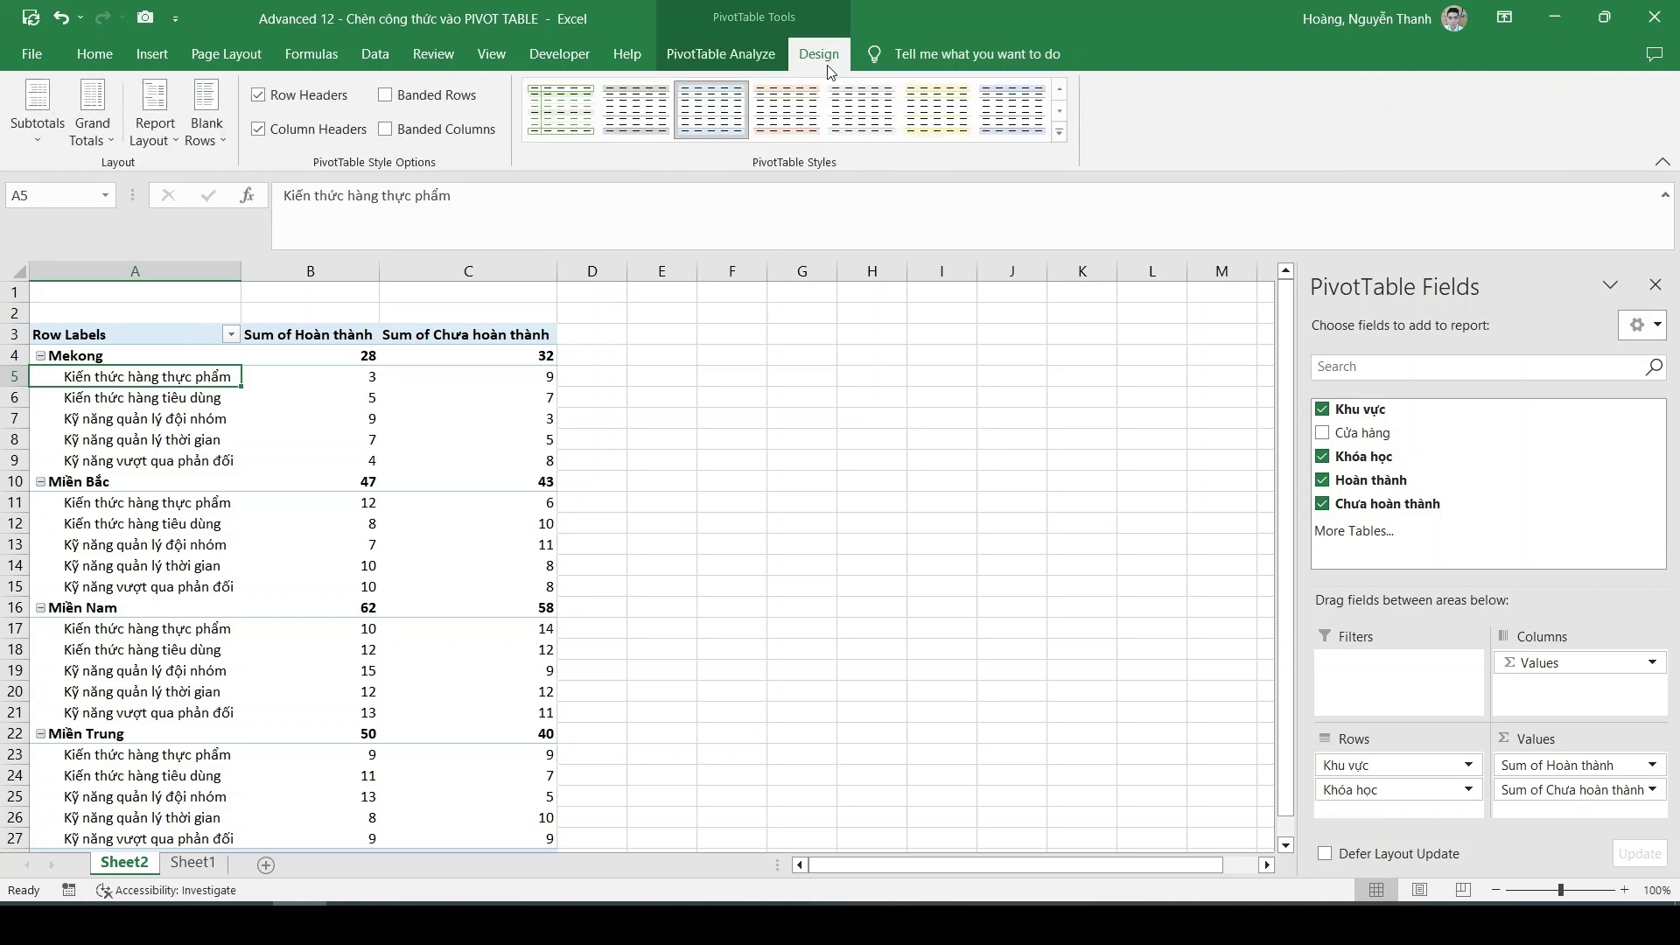
pyautogui.click(155, 131)
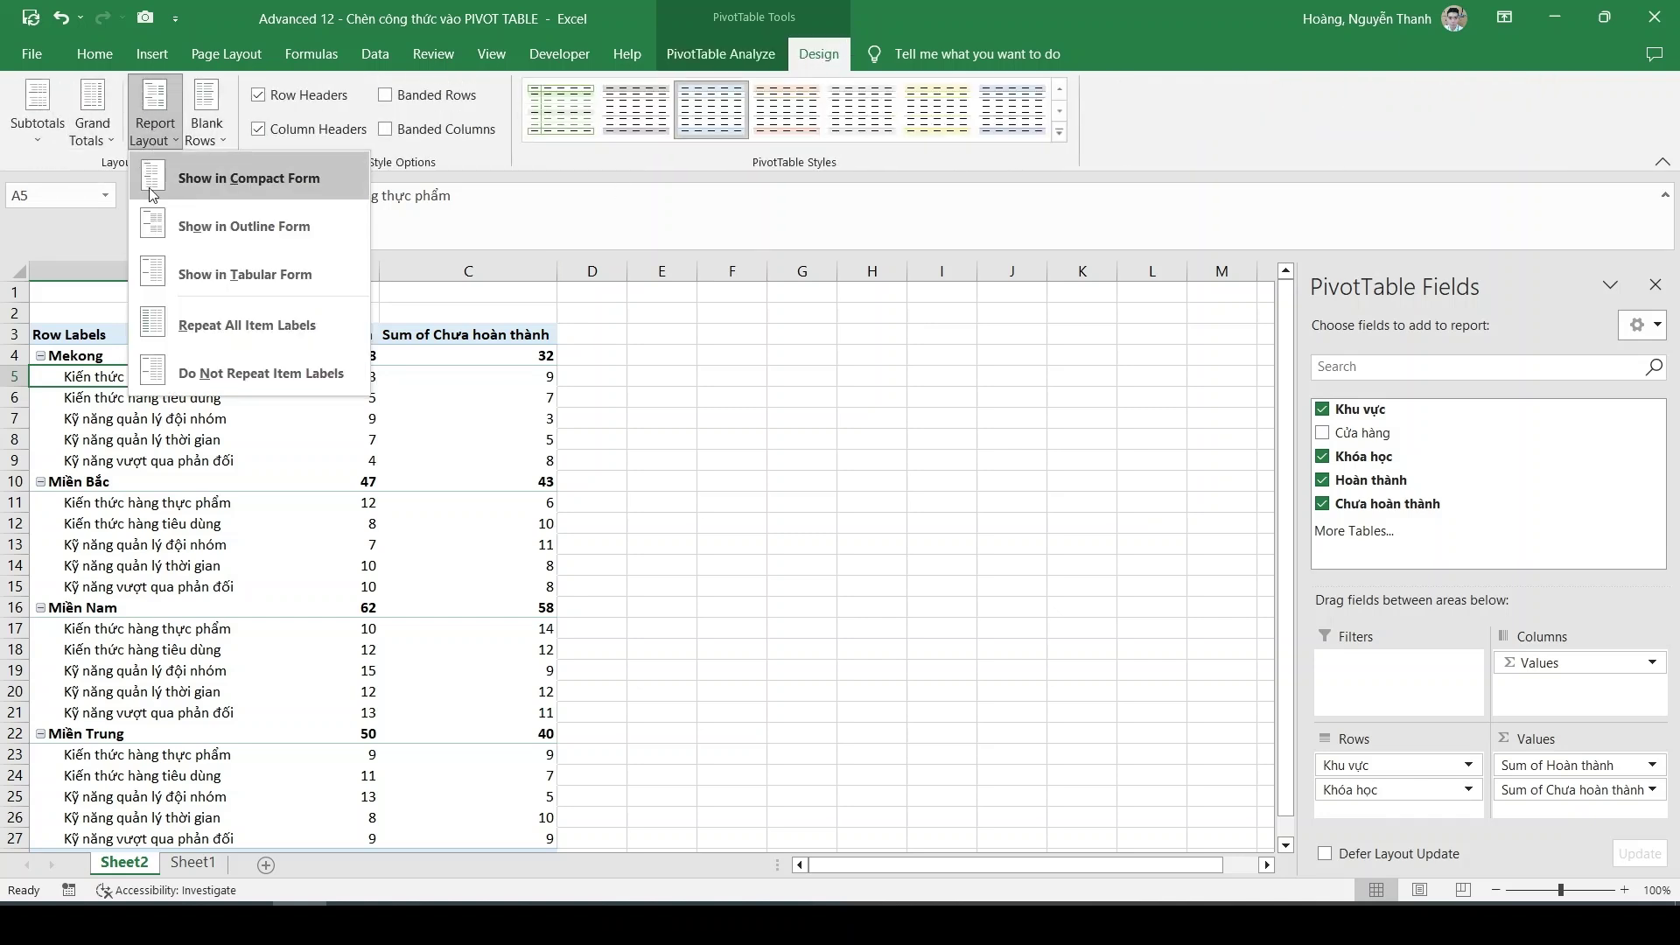
pyautogui.click(263, 277)
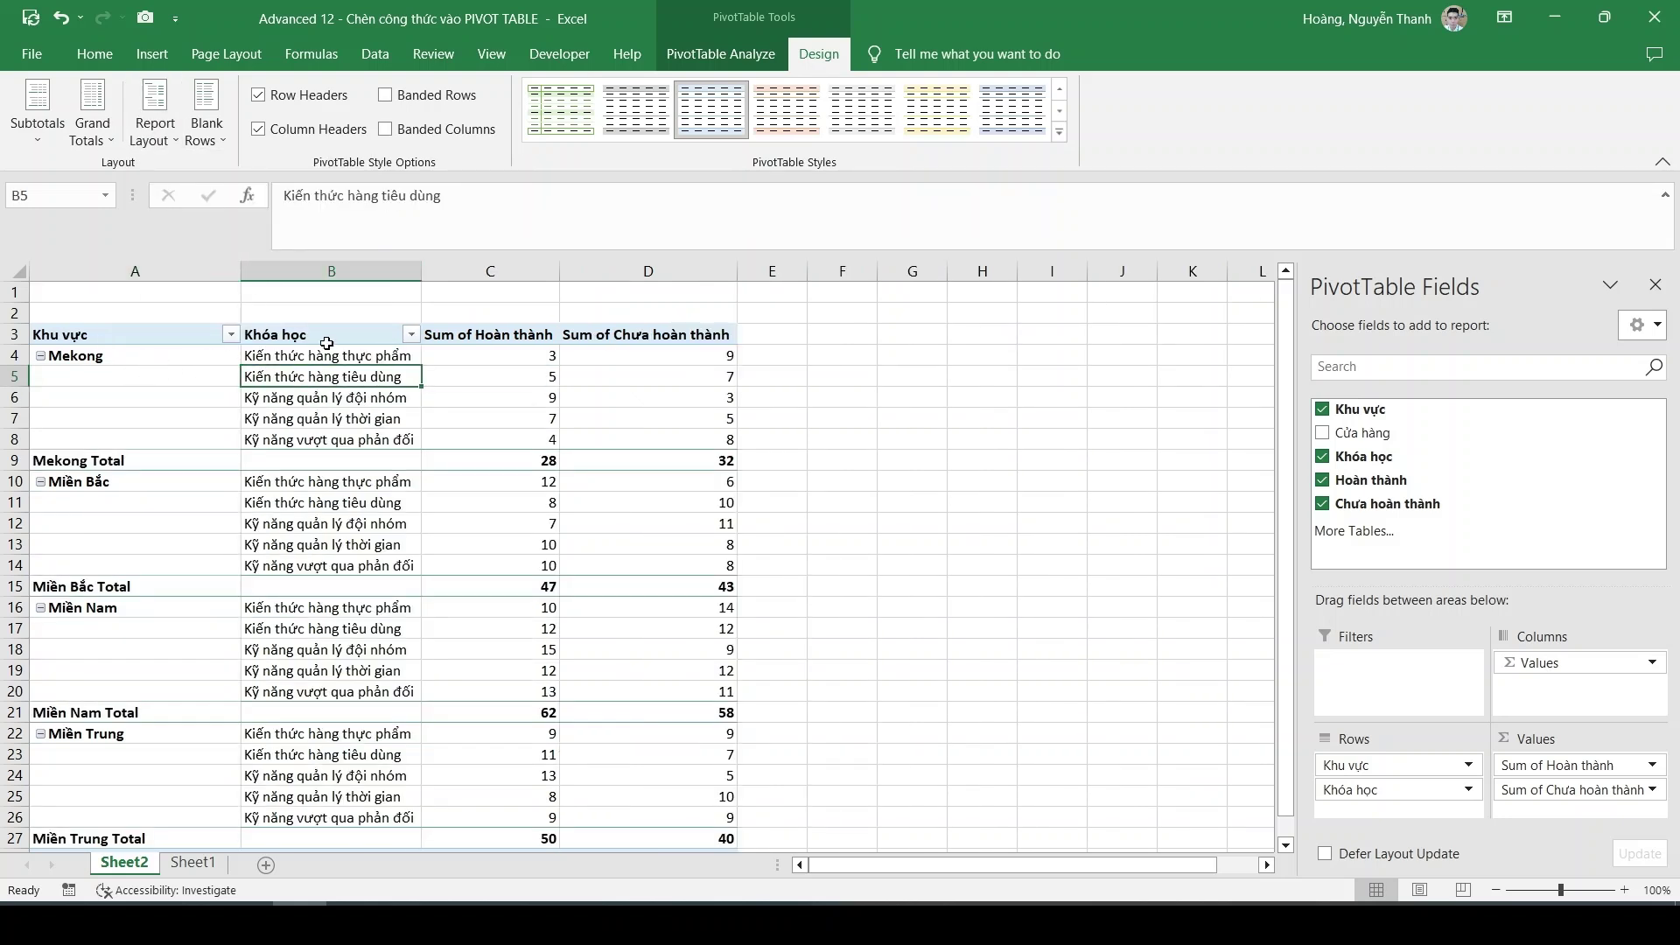
# - Remove the region subtotal rows such as Mekong Total, keeping only the Grand Total
pyautogui.click(162, 336)
pyautogui.click(182, 382)
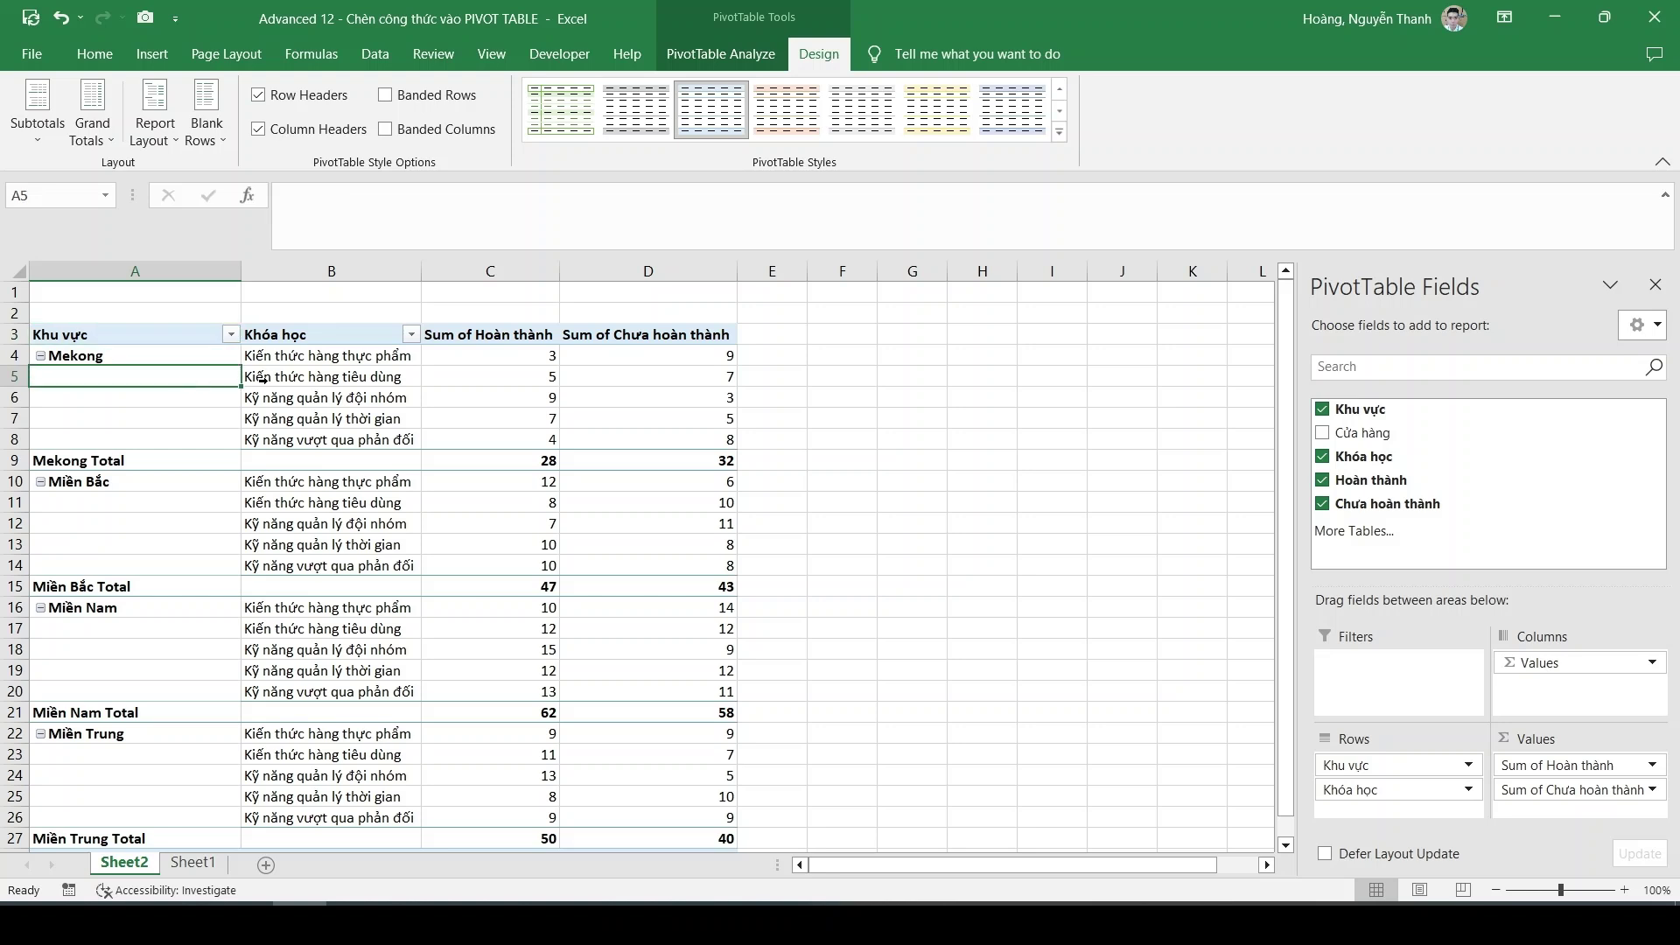
pyautogui.click(289, 377)
pyautogui.click(96, 461)
pyautogui.click(10, 460)
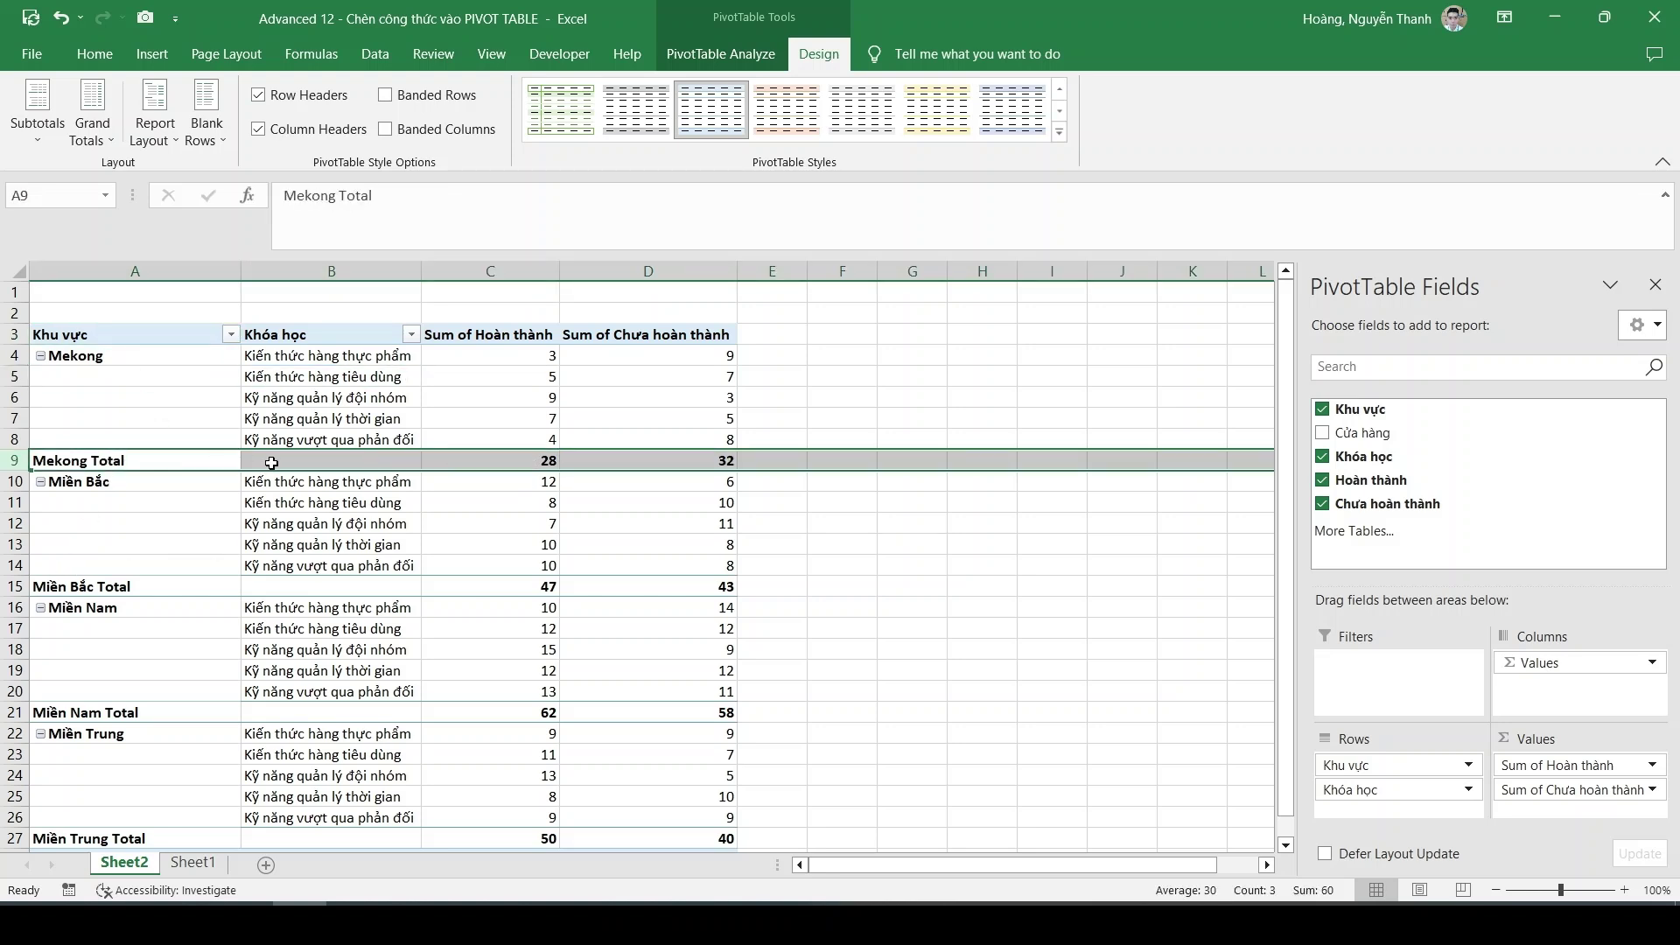
pyautogui.click(122, 461)
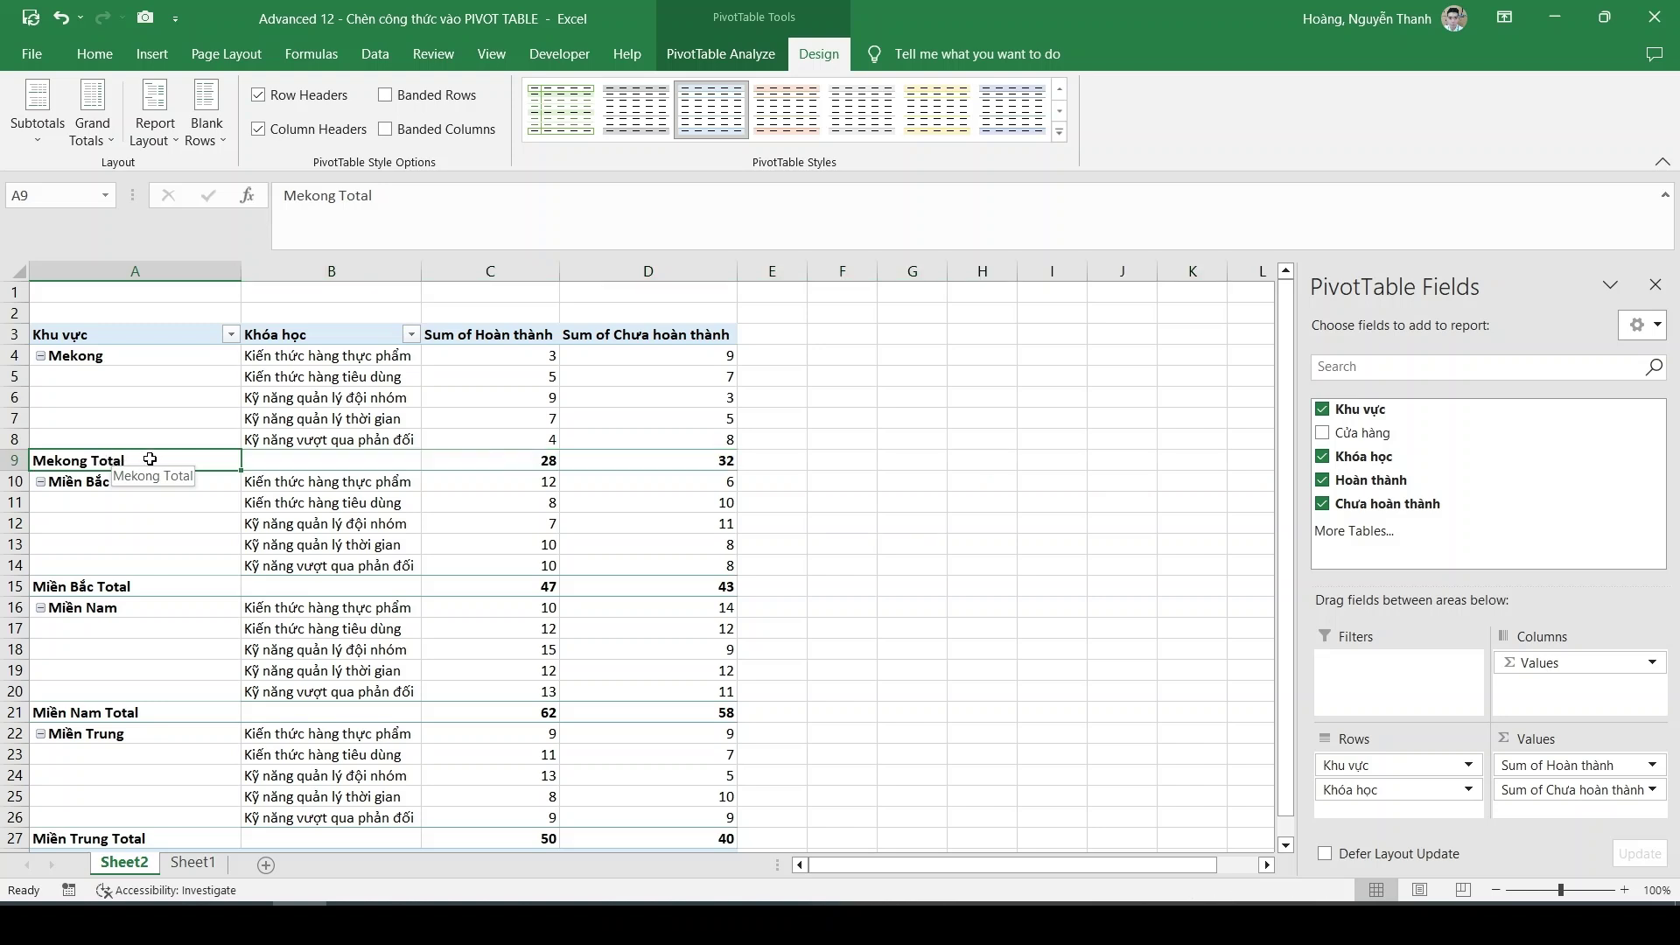
pyautogui.rightClick(150, 459)
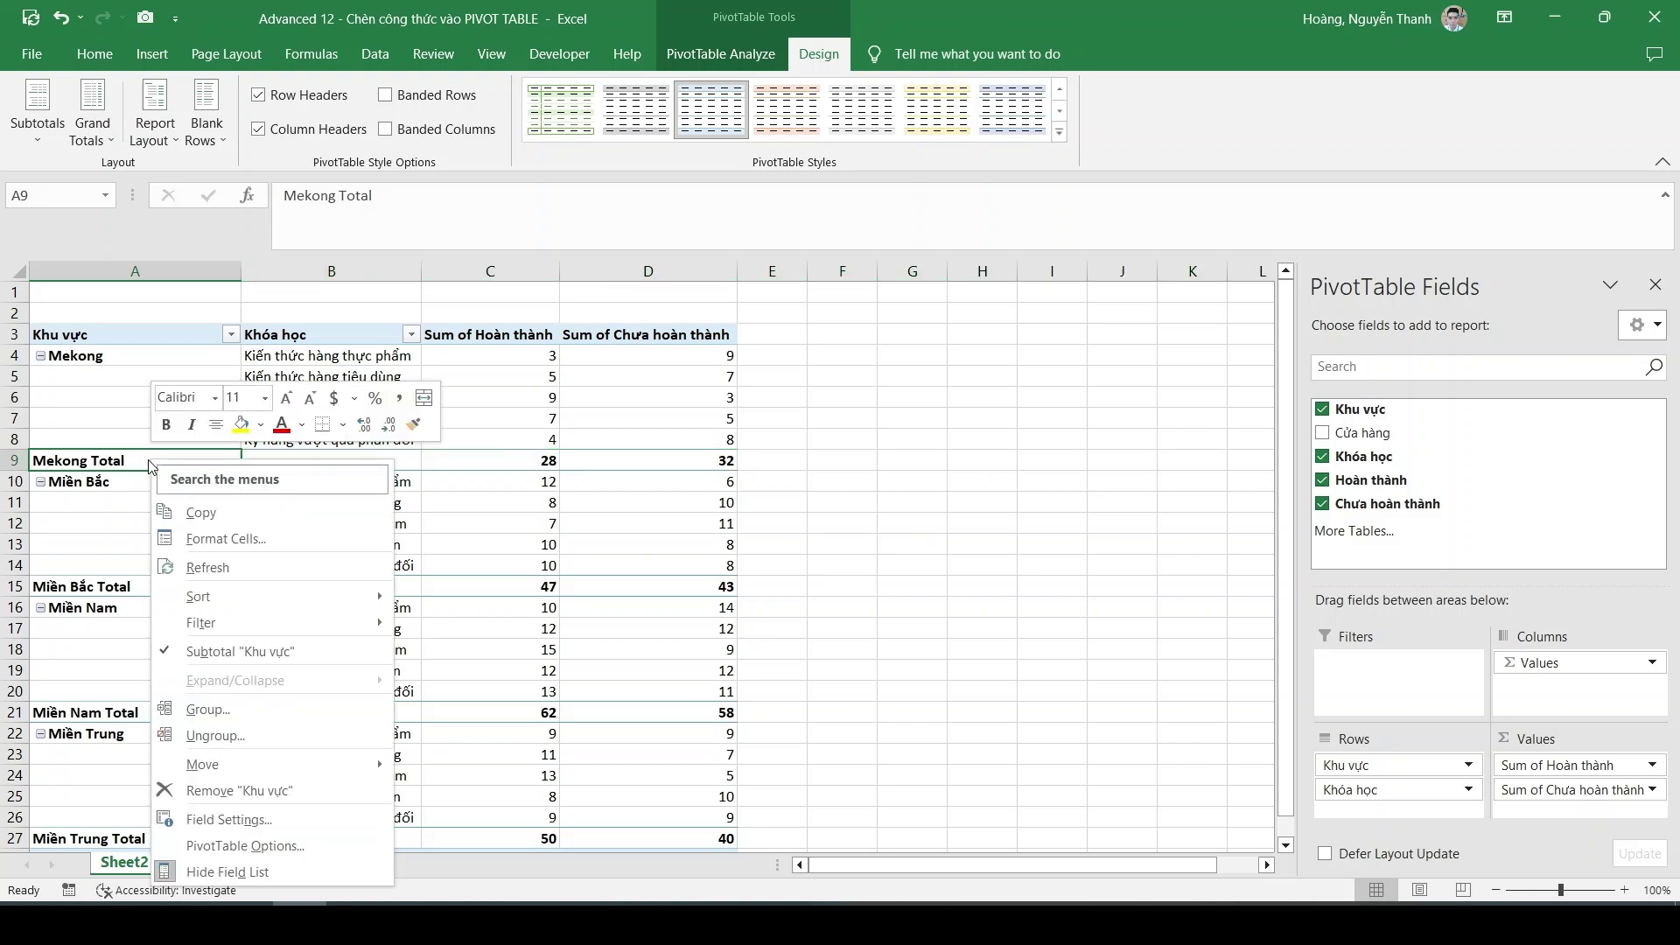
pyautogui.click(313, 649)
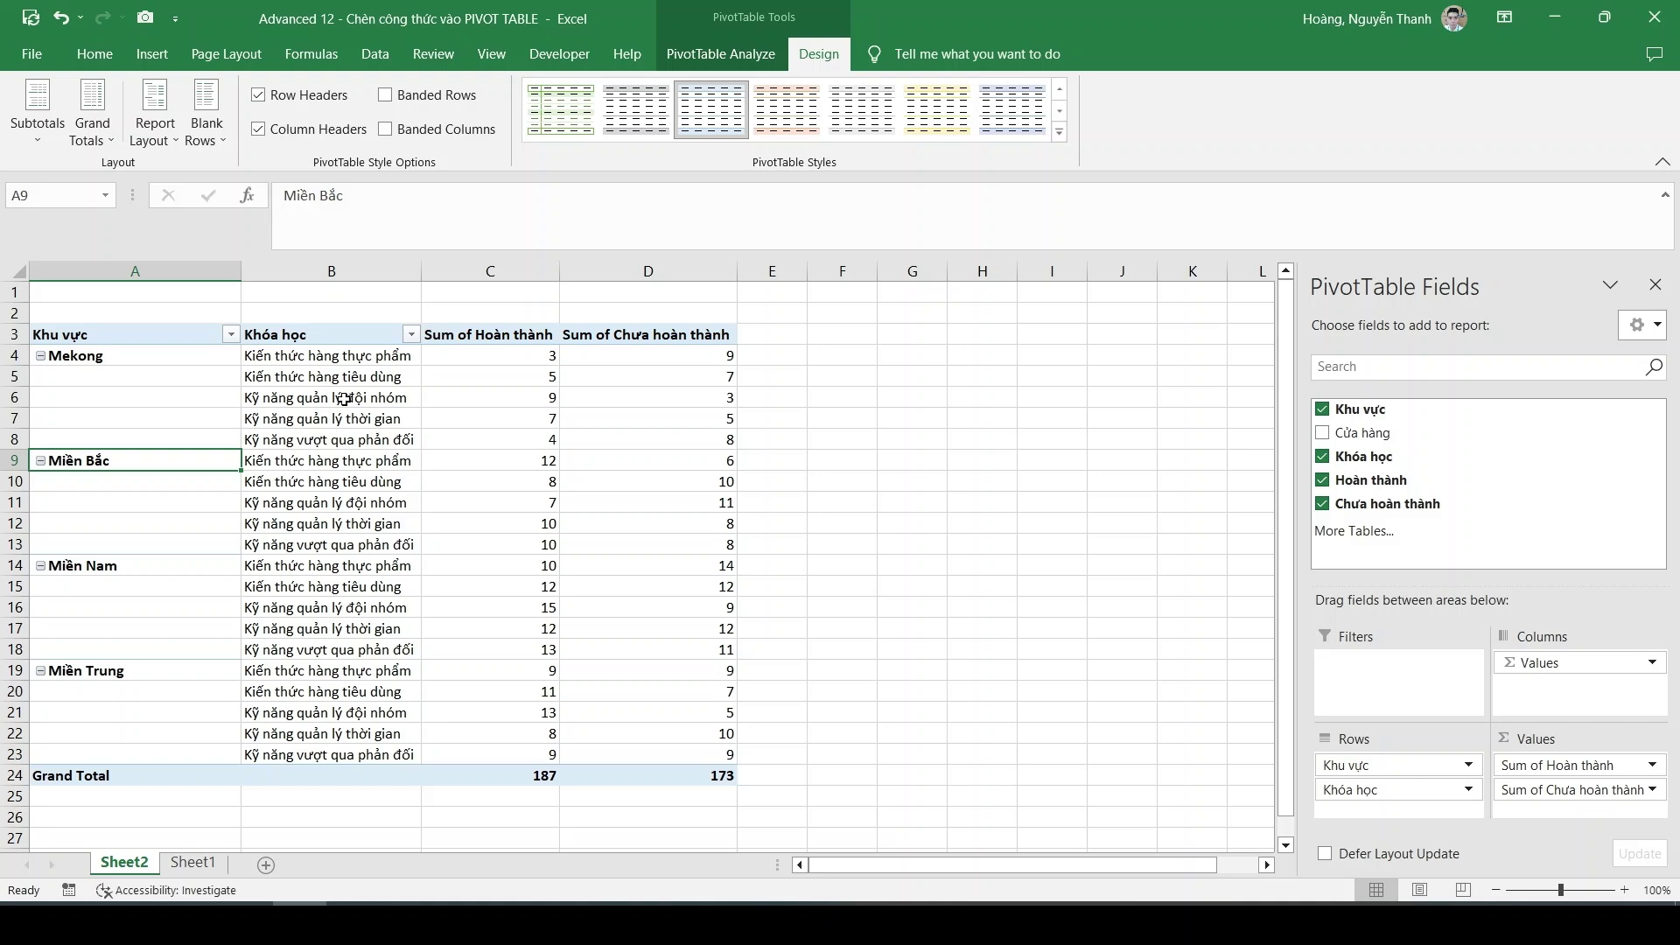
# - Select a Khóa học course cell so the course field is active for calculations
pyautogui.moveTo(337, 357); pyautogui.dragTo(337, 735)
pyautogui.click(549, 625)
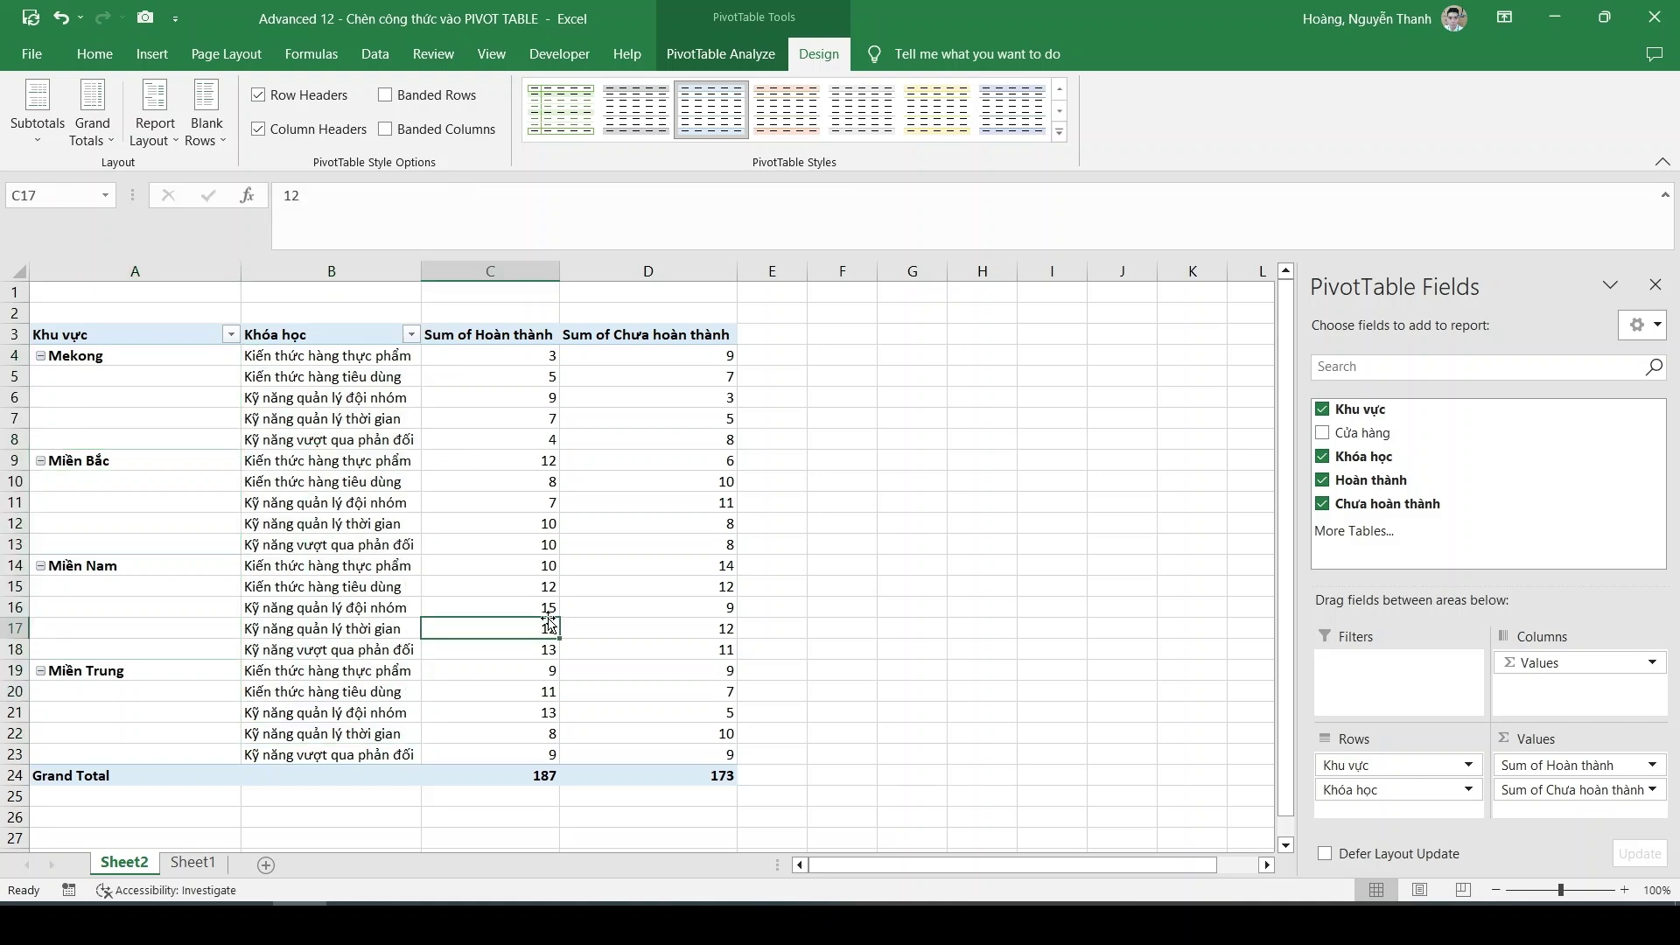
pyautogui.moveTo(322, 375); pyautogui.dragTo(319, 446)
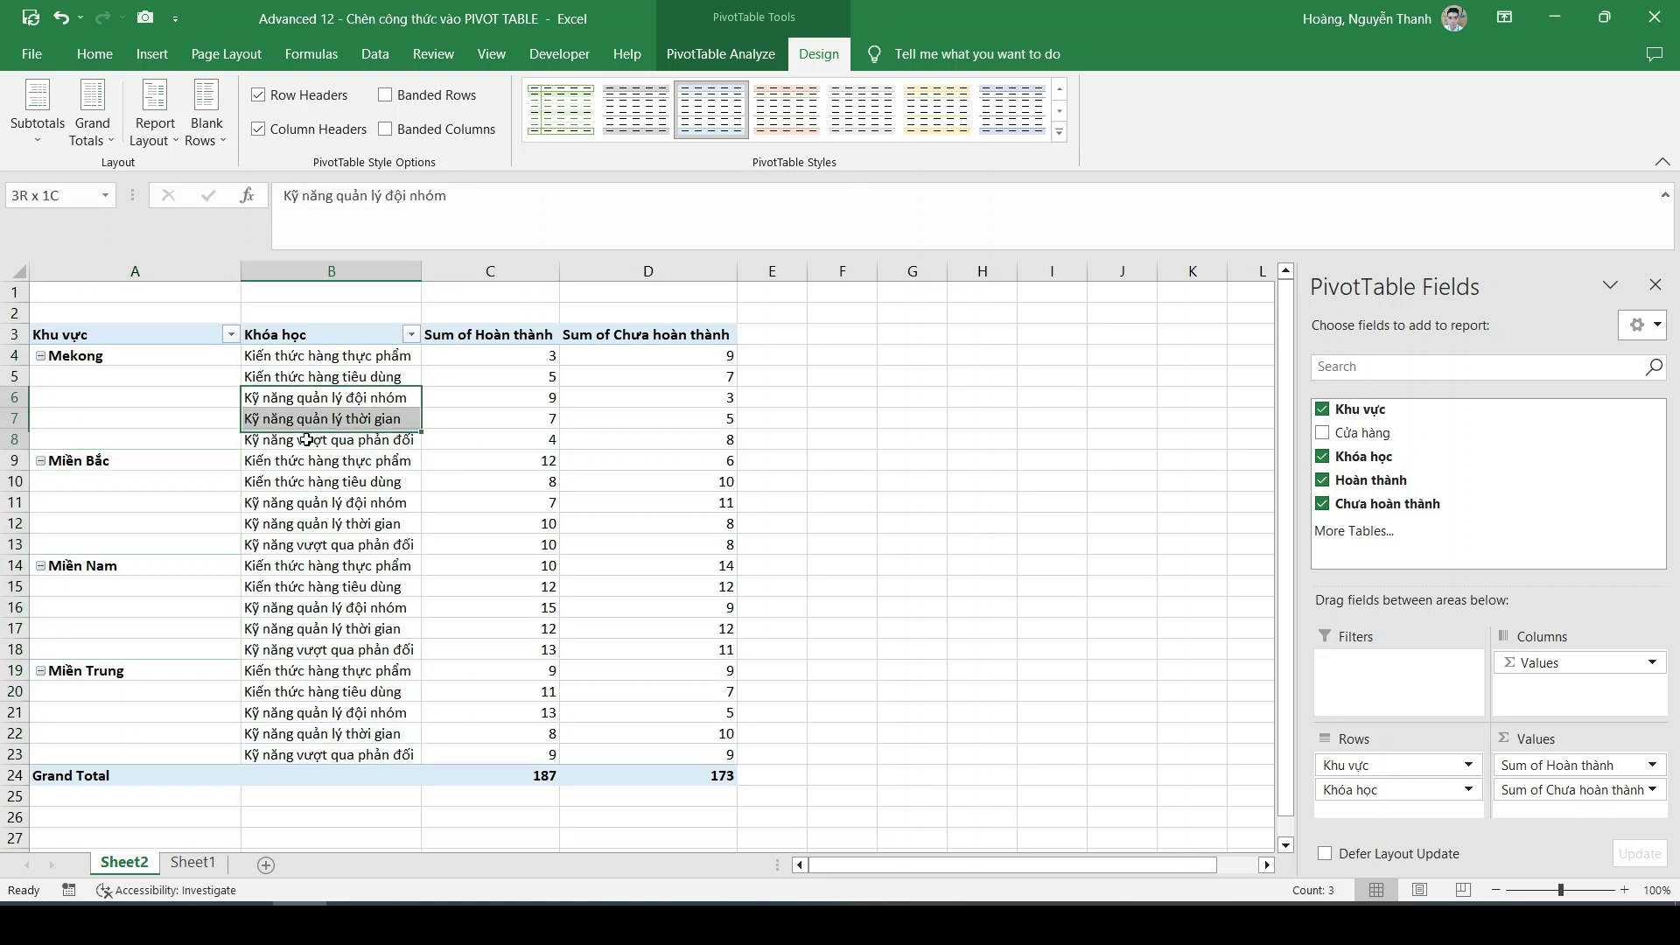
pyautogui.moveTo(313, 364); pyautogui.dragTo(318, 385)
pyautogui.click(313, 420)
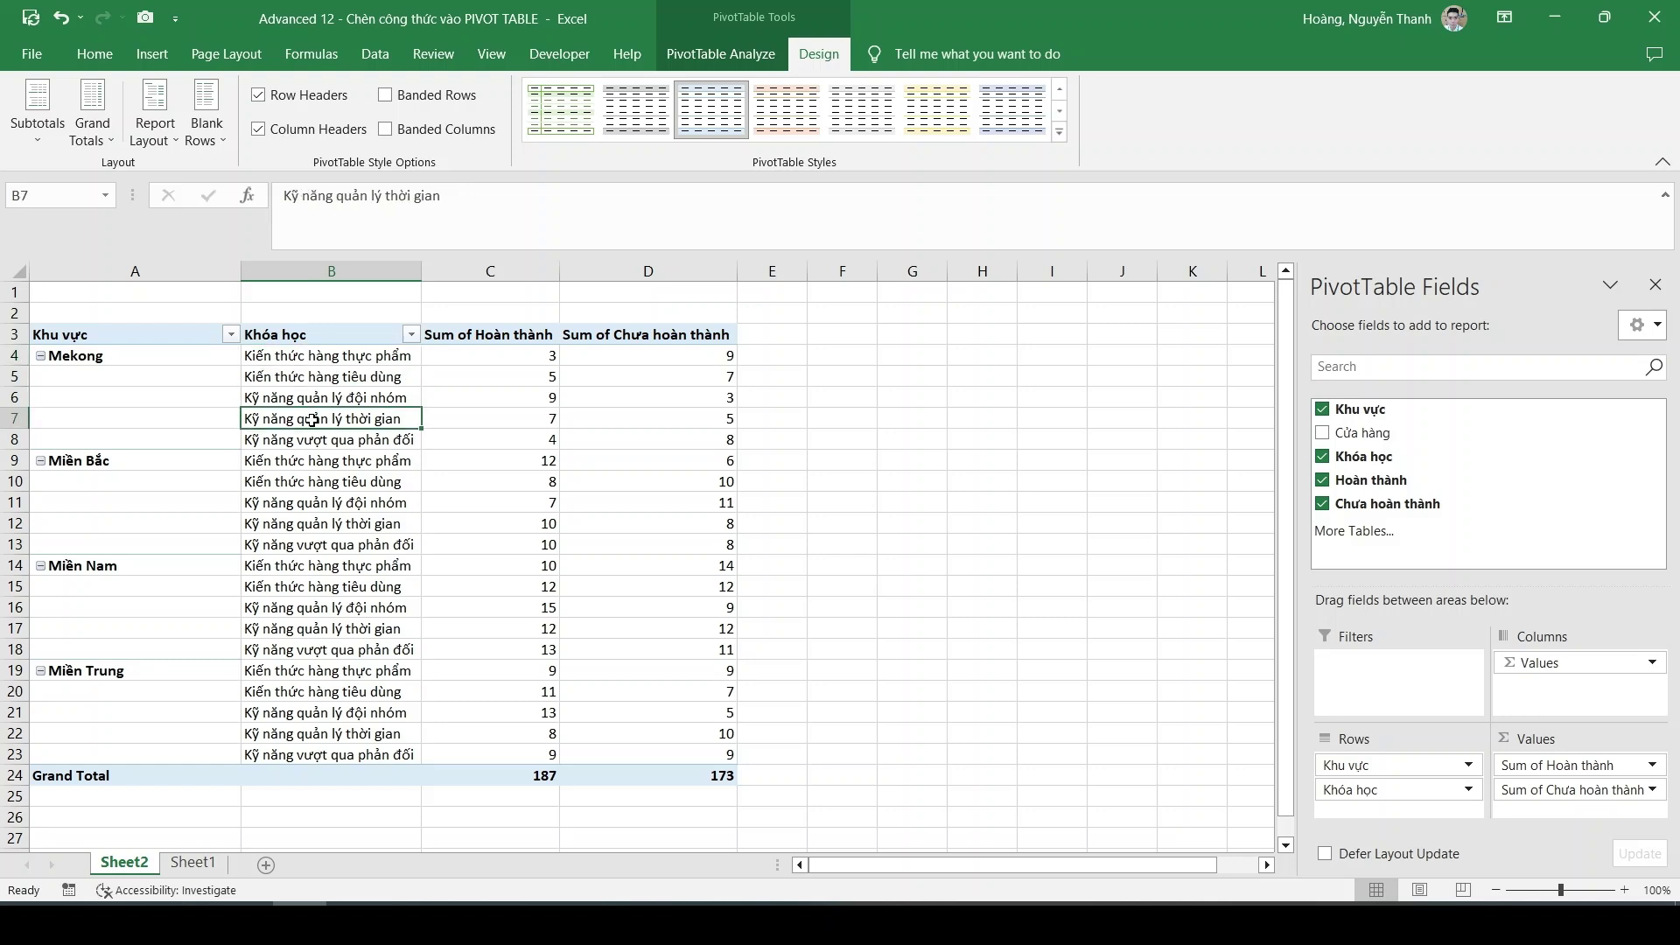
pyautogui.click(720, 54)
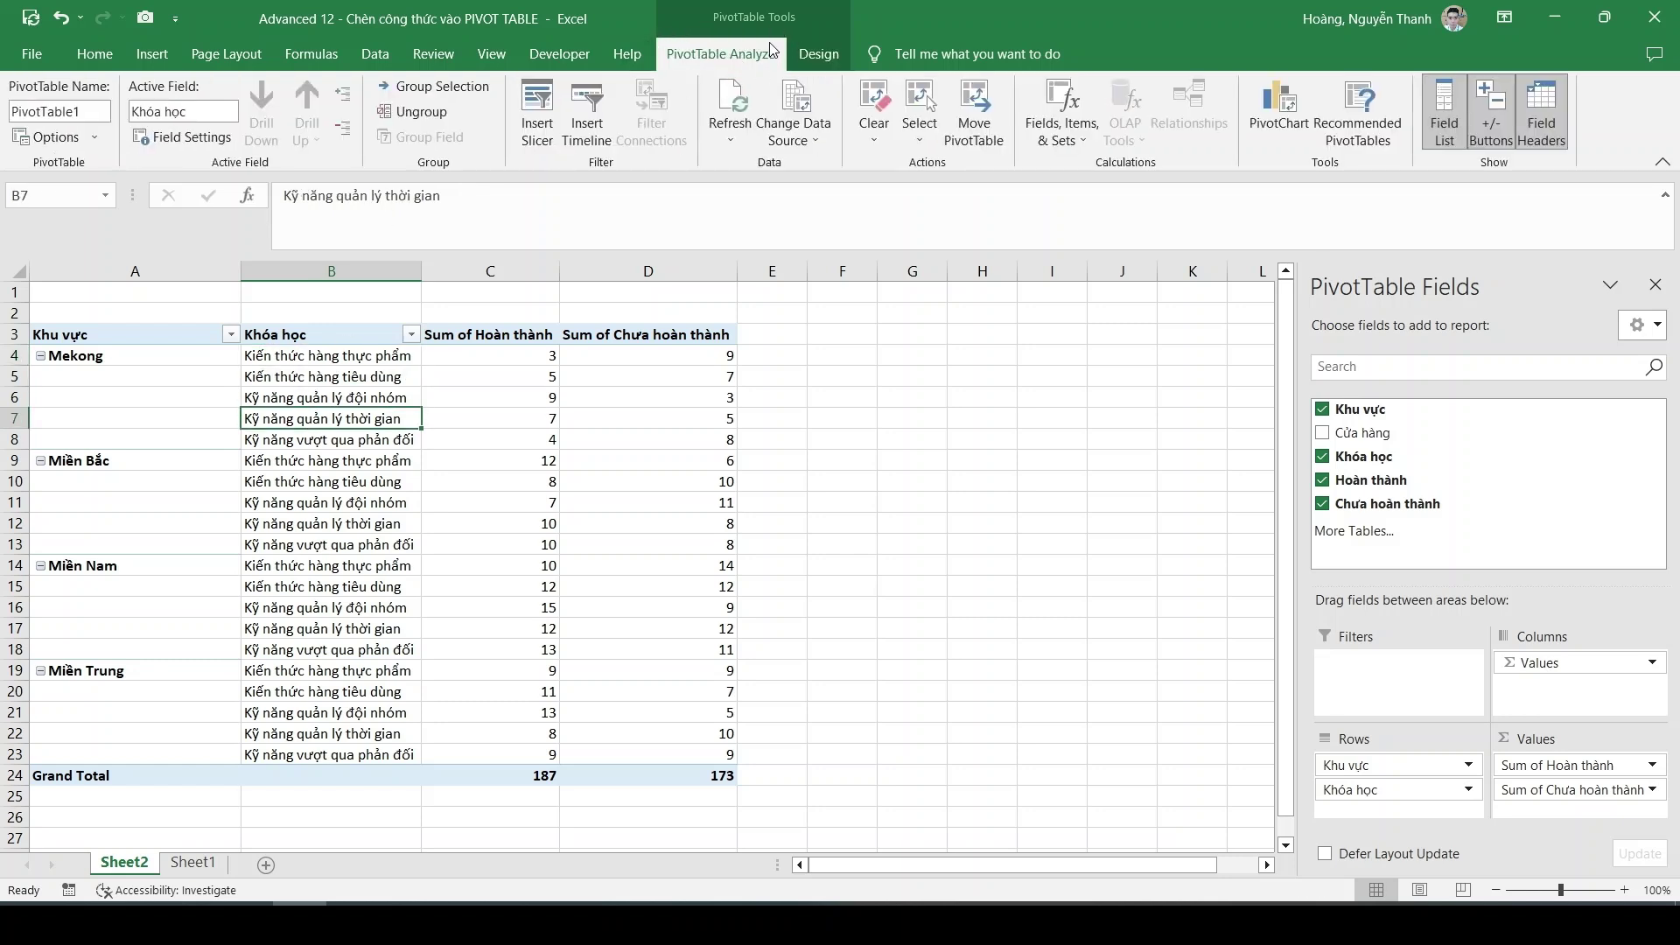
# - Create calculated item 'Đào tạo về kiến thức' = Kiến thức hàng thực phẩm + Kiến thức hàng tiêu dùng
pyautogui.click(1083, 138)
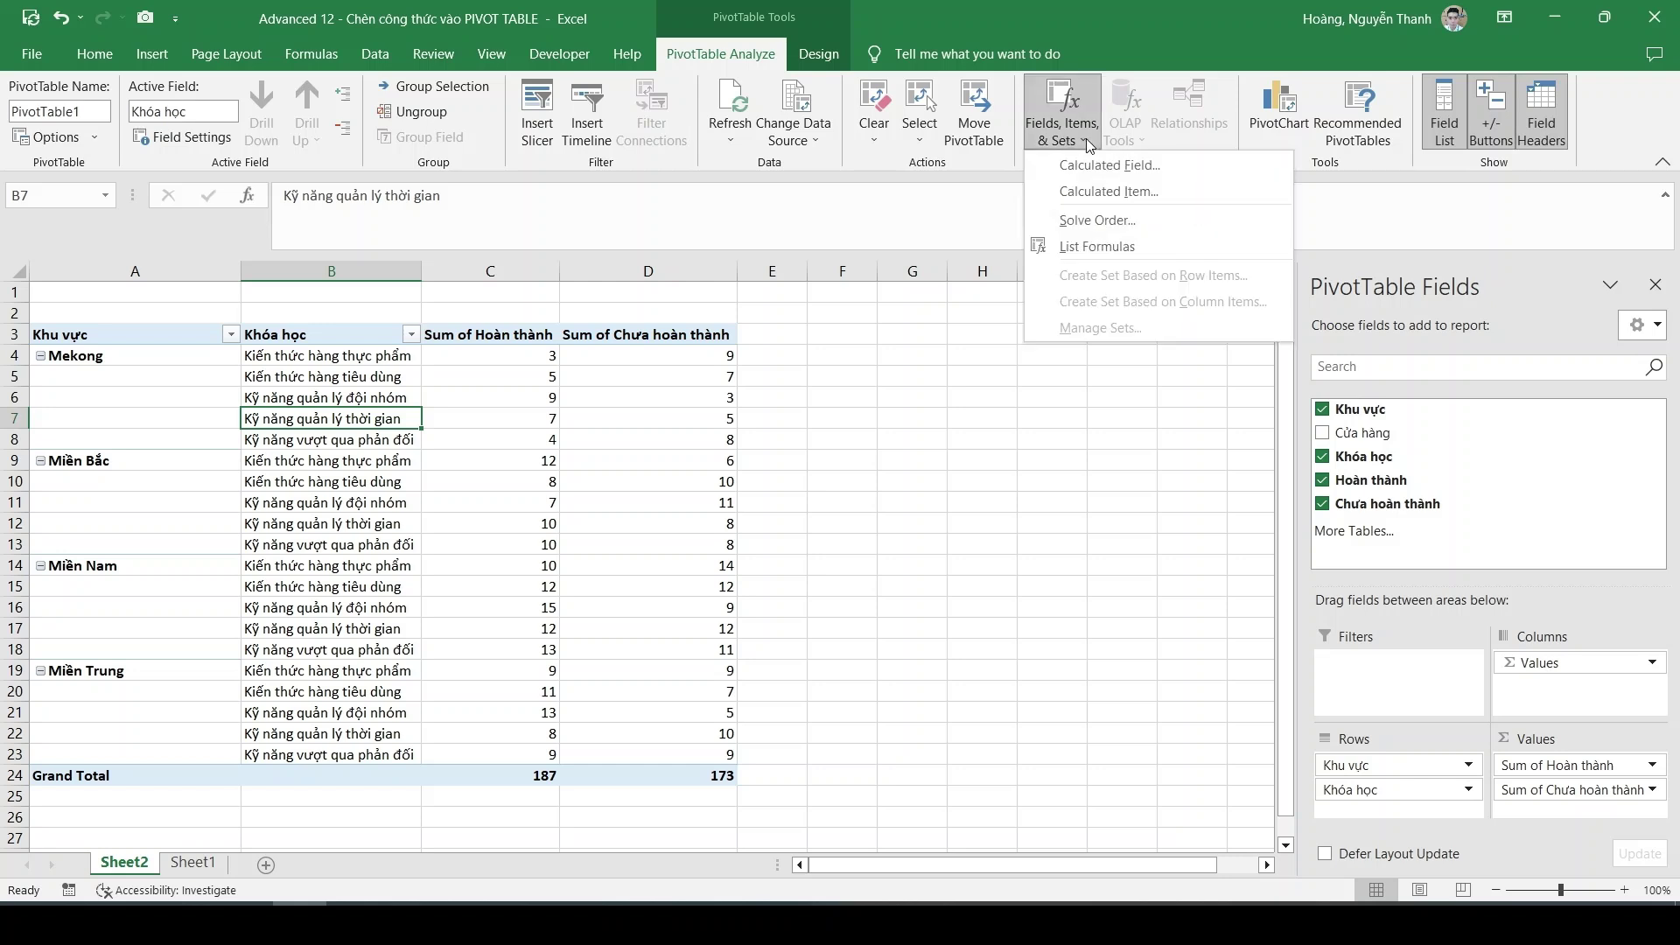
pyautogui.click(1173, 194)
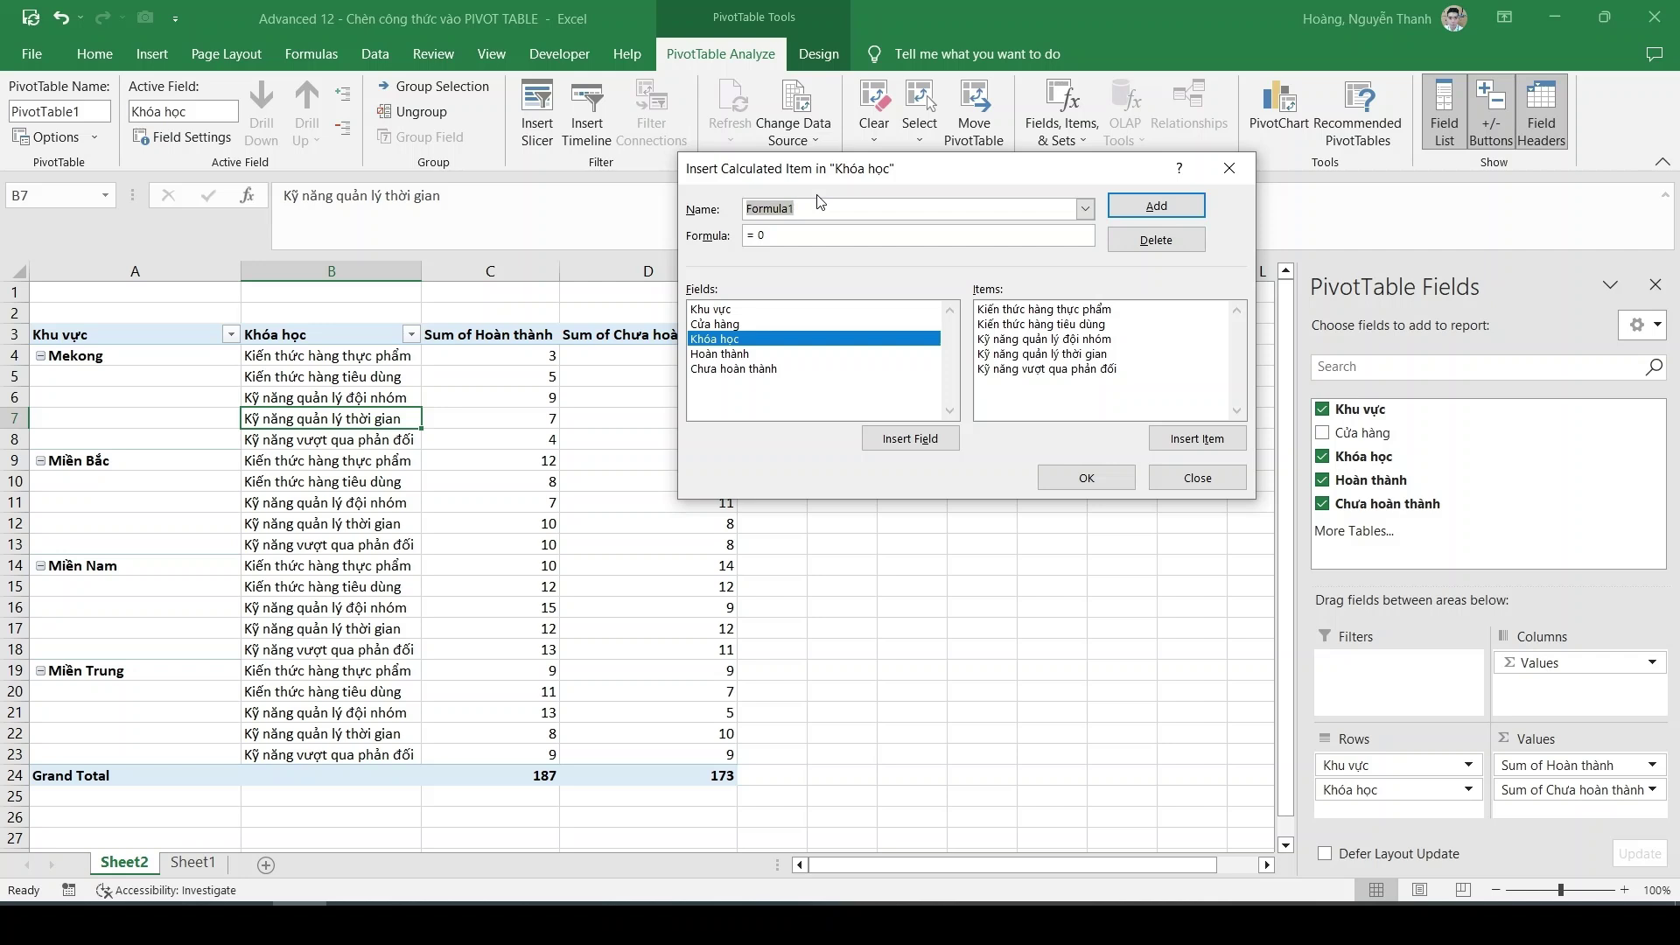
pyautogui.write('Đào tạo về kiến thức')
pyautogui.click(1077, 311)
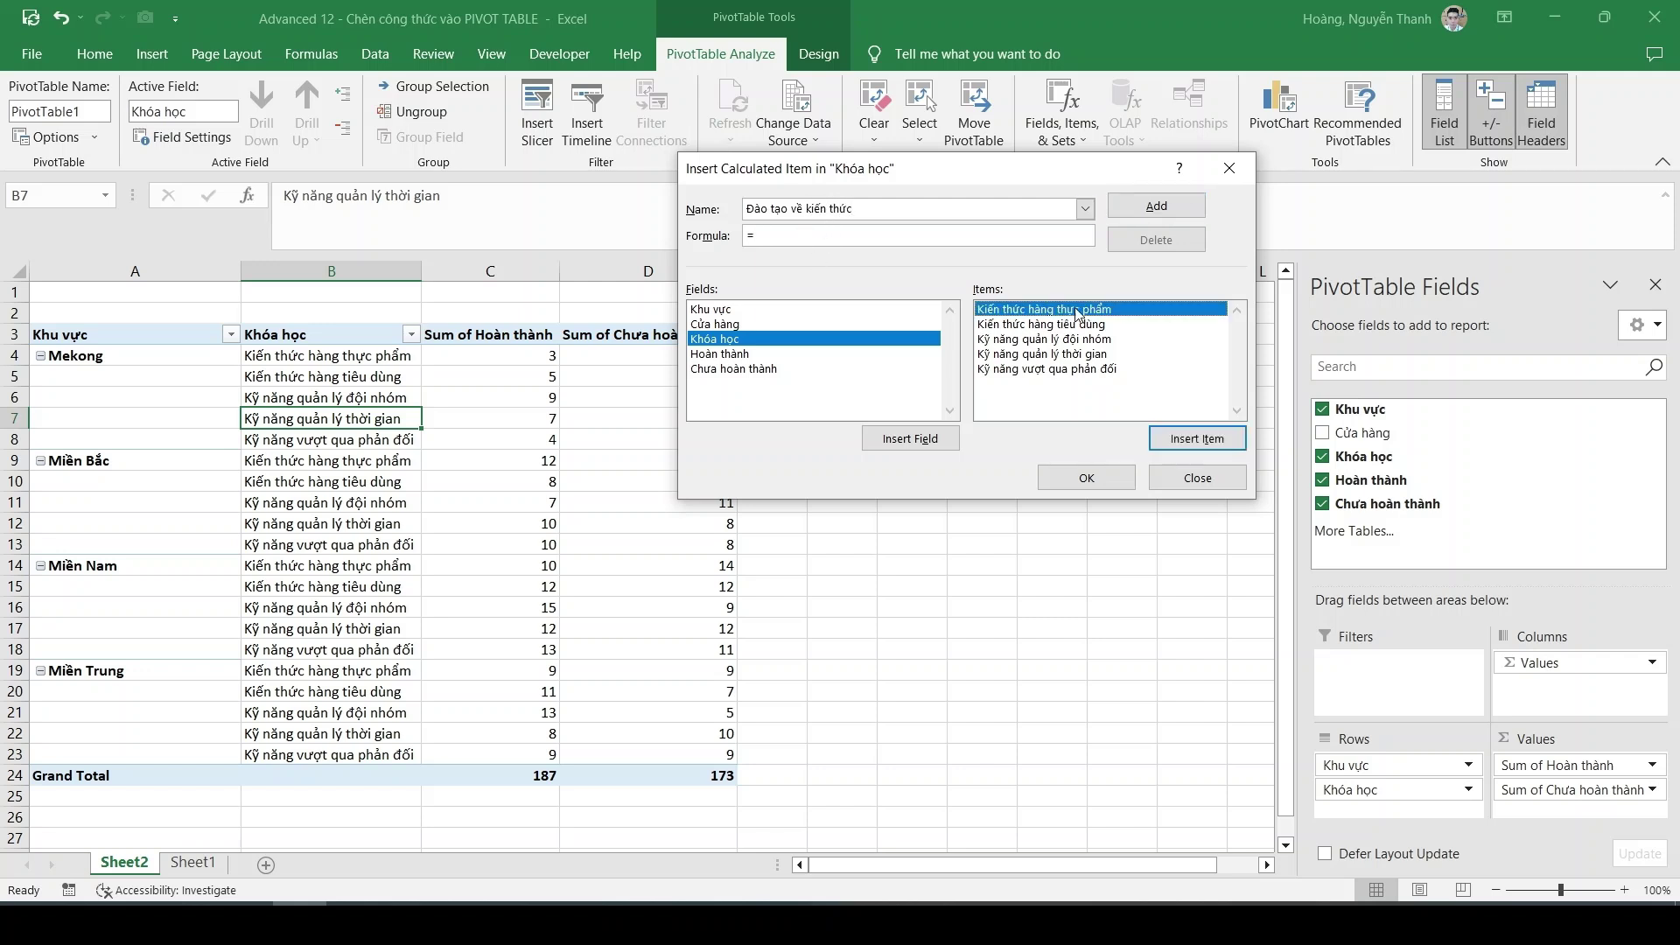
pyautogui.doubleClick(1114, 314)
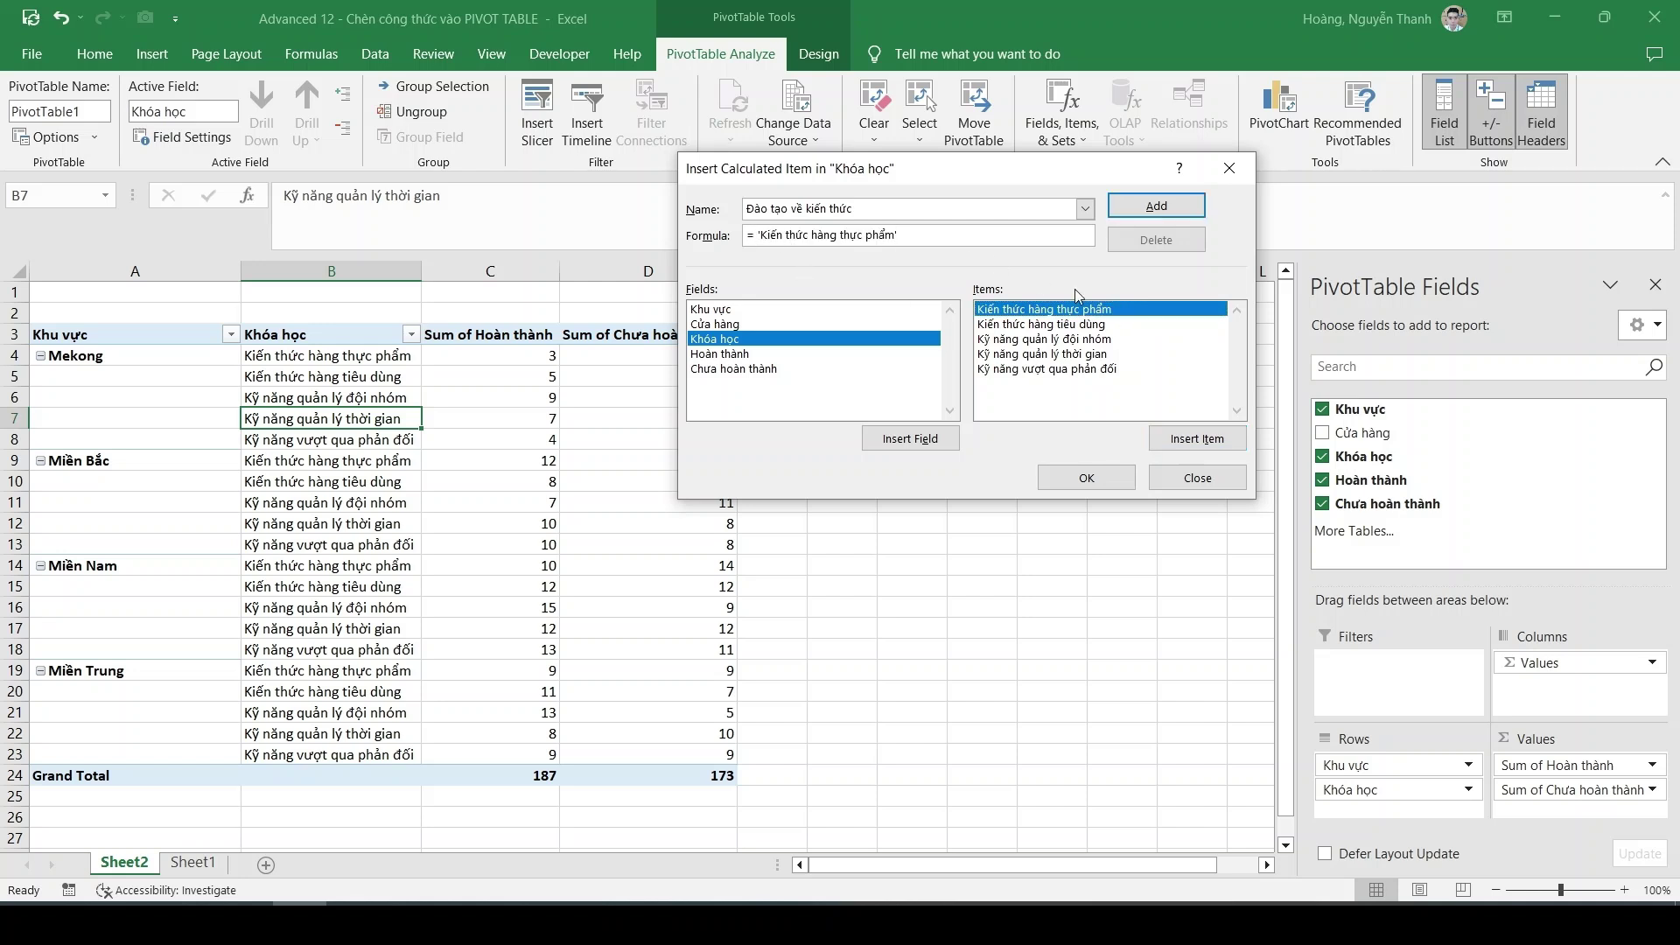
pyautogui.write('+')
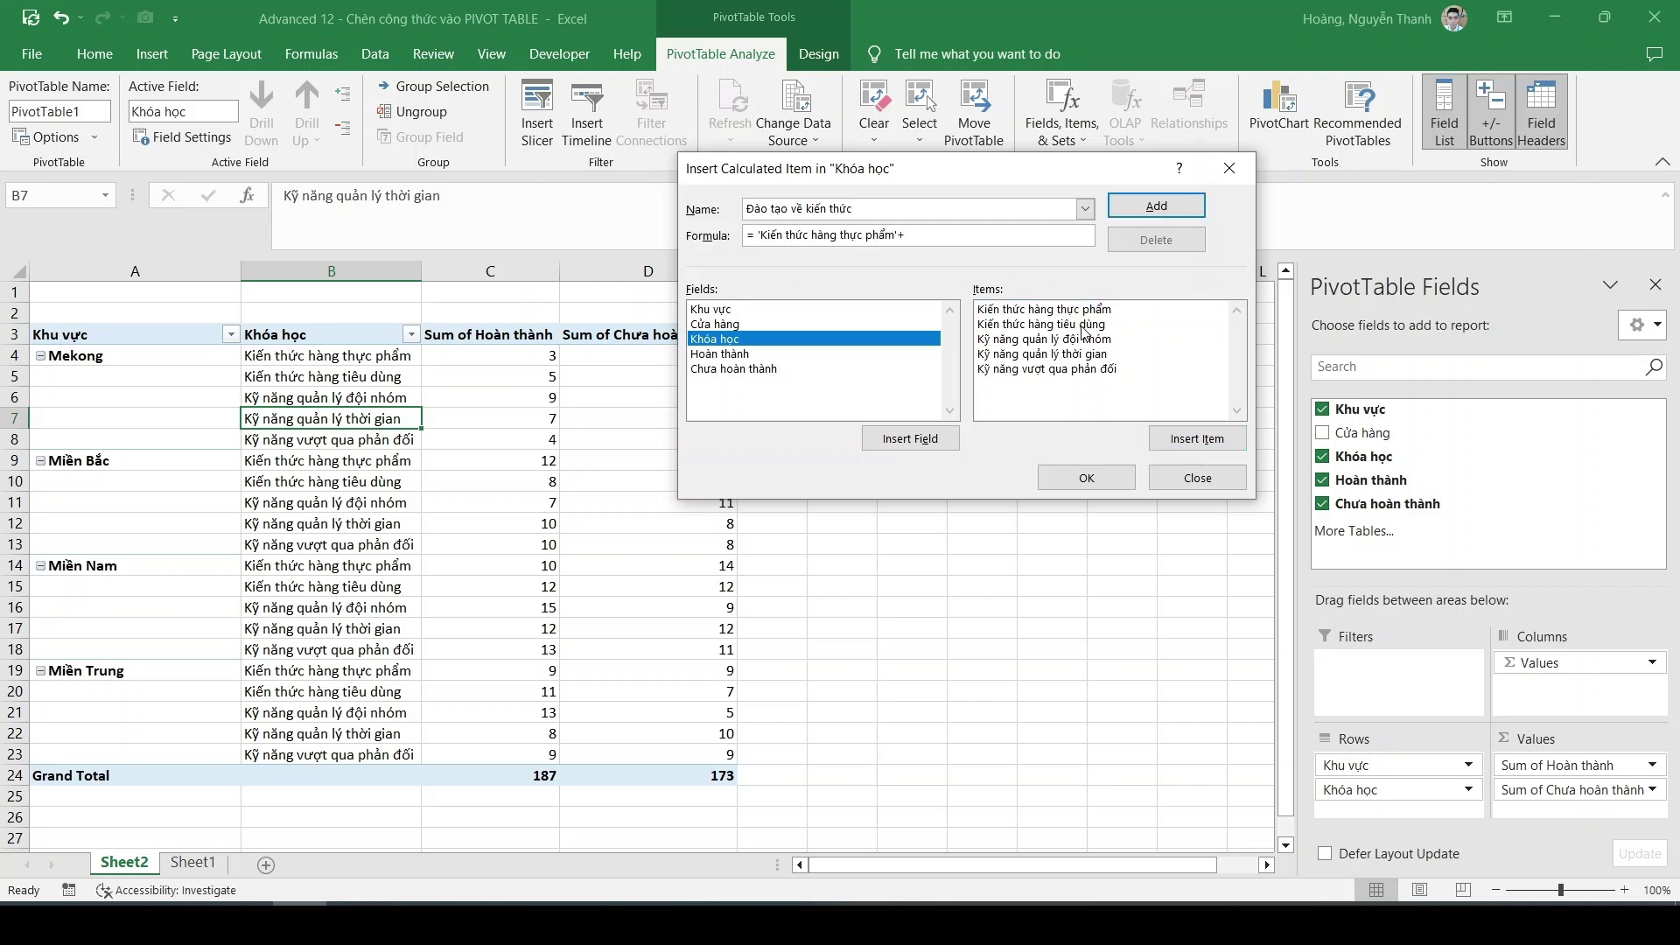
pyautogui.doubleClick(1082, 325)
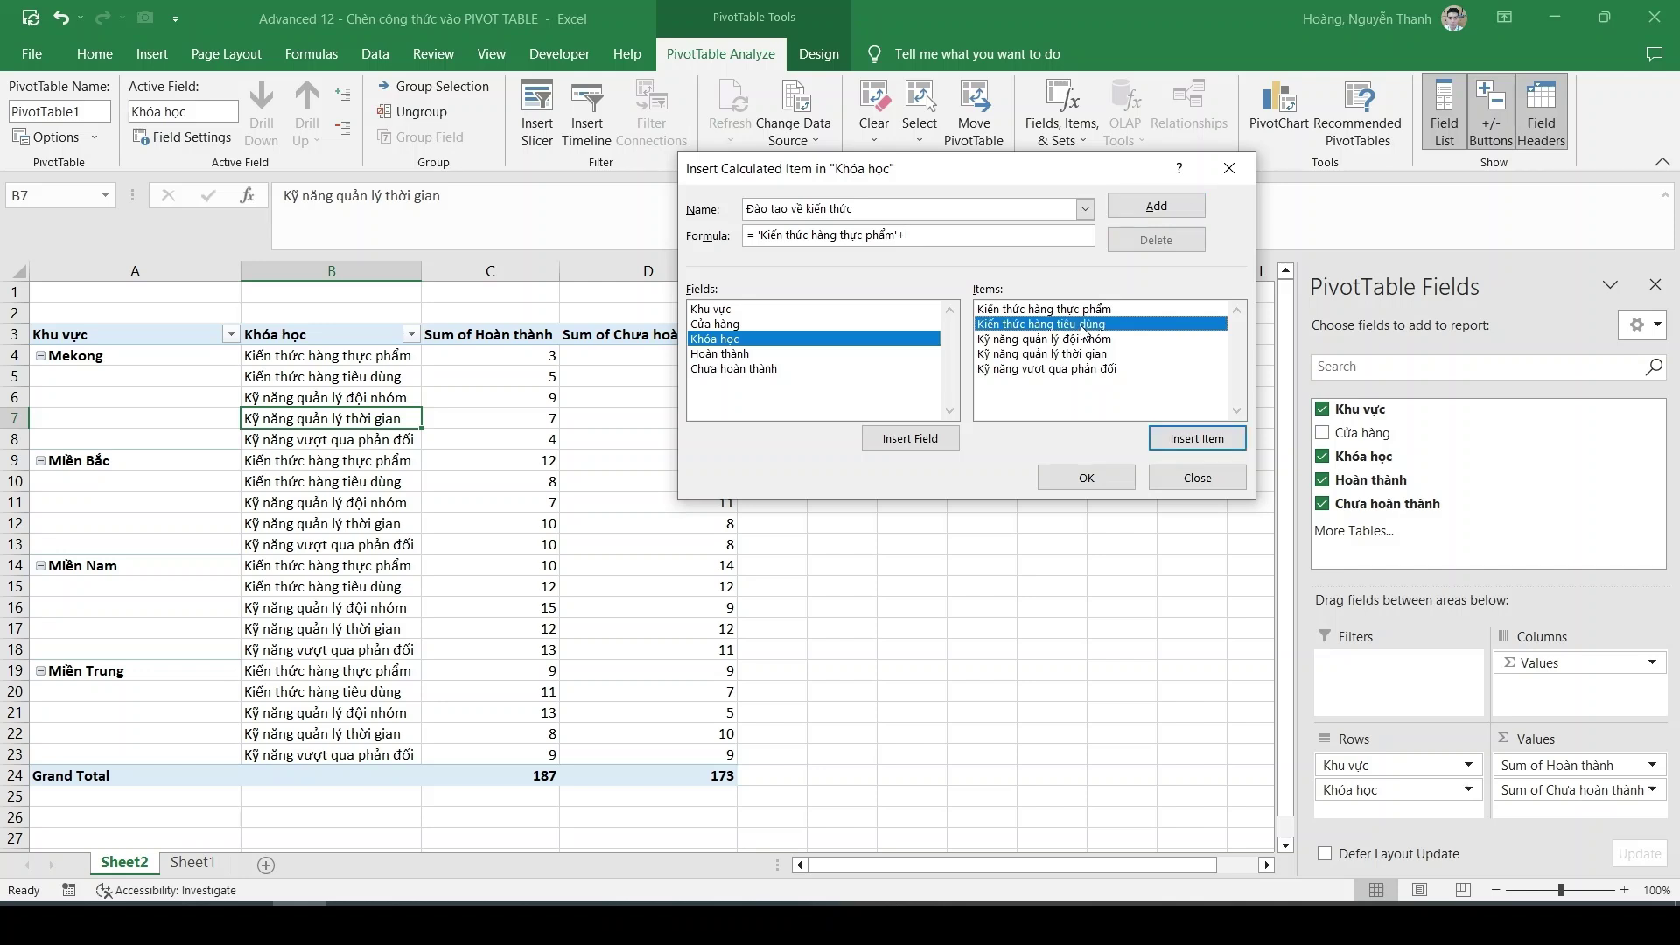
pyautogui.click(1089, 480)
# - Review the new Đào tạo về kiến thức rows, then start another calculated item for Khóa học
pyautogui.click(18, 458)
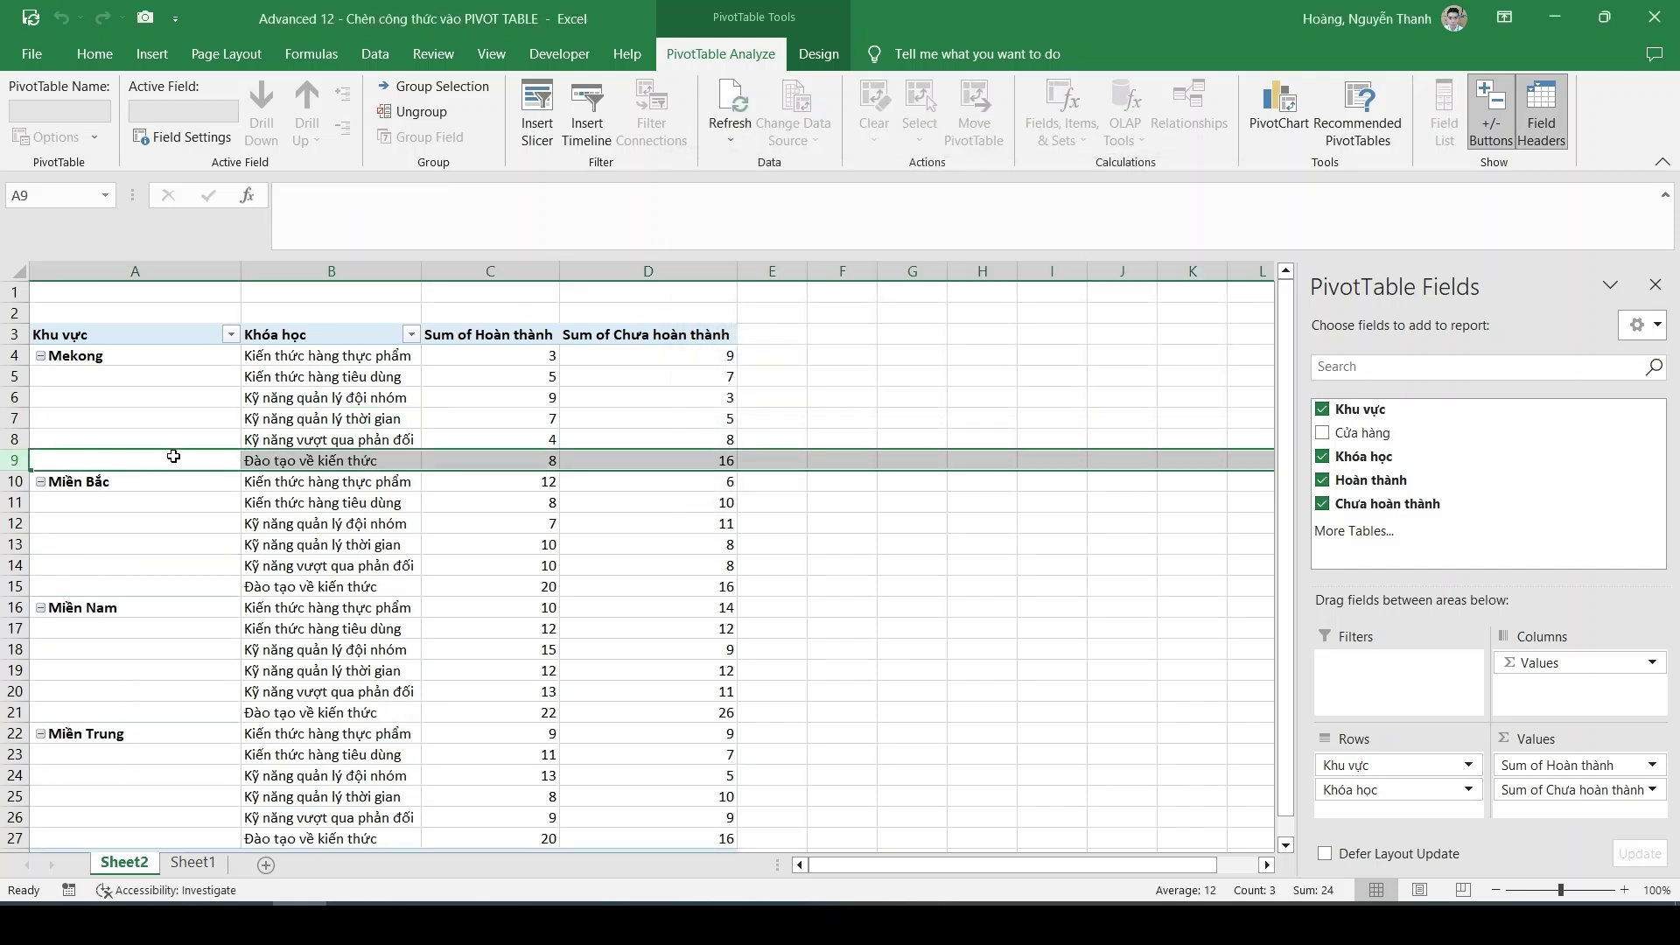
pyautogui.click(266, 460)
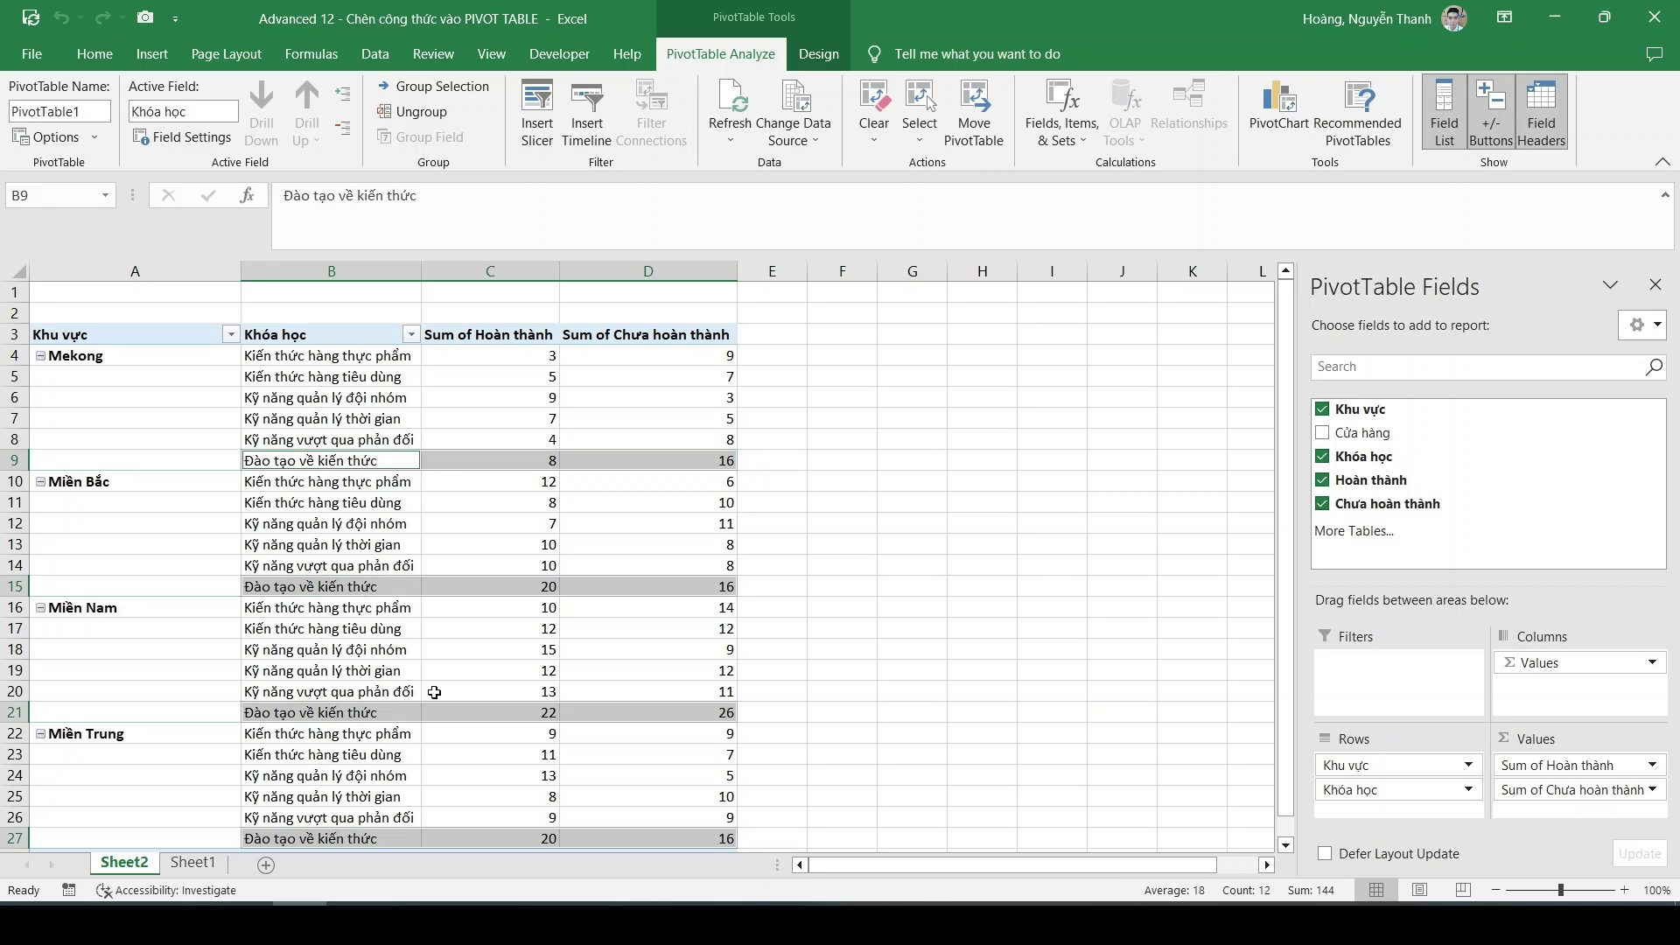
pyautogui.scroll(-3, 438, 692)
pyautogui.scroll(3, 372, 534)
pyautogui.click(346, 458)
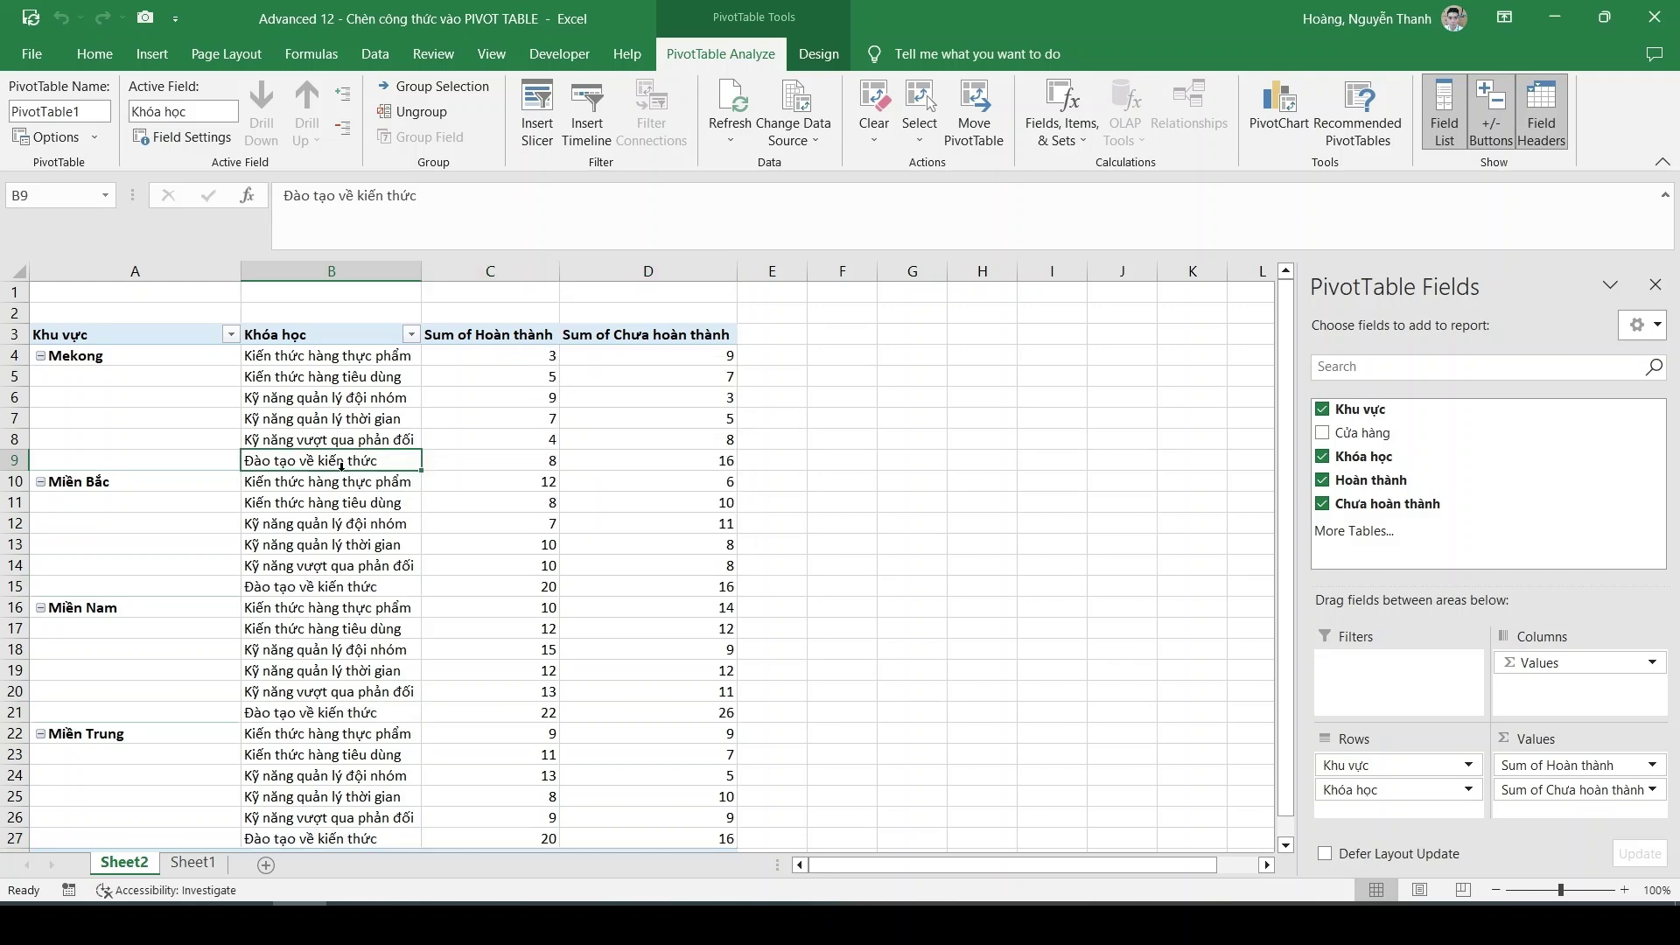
pyautogui.click(1080, 140)
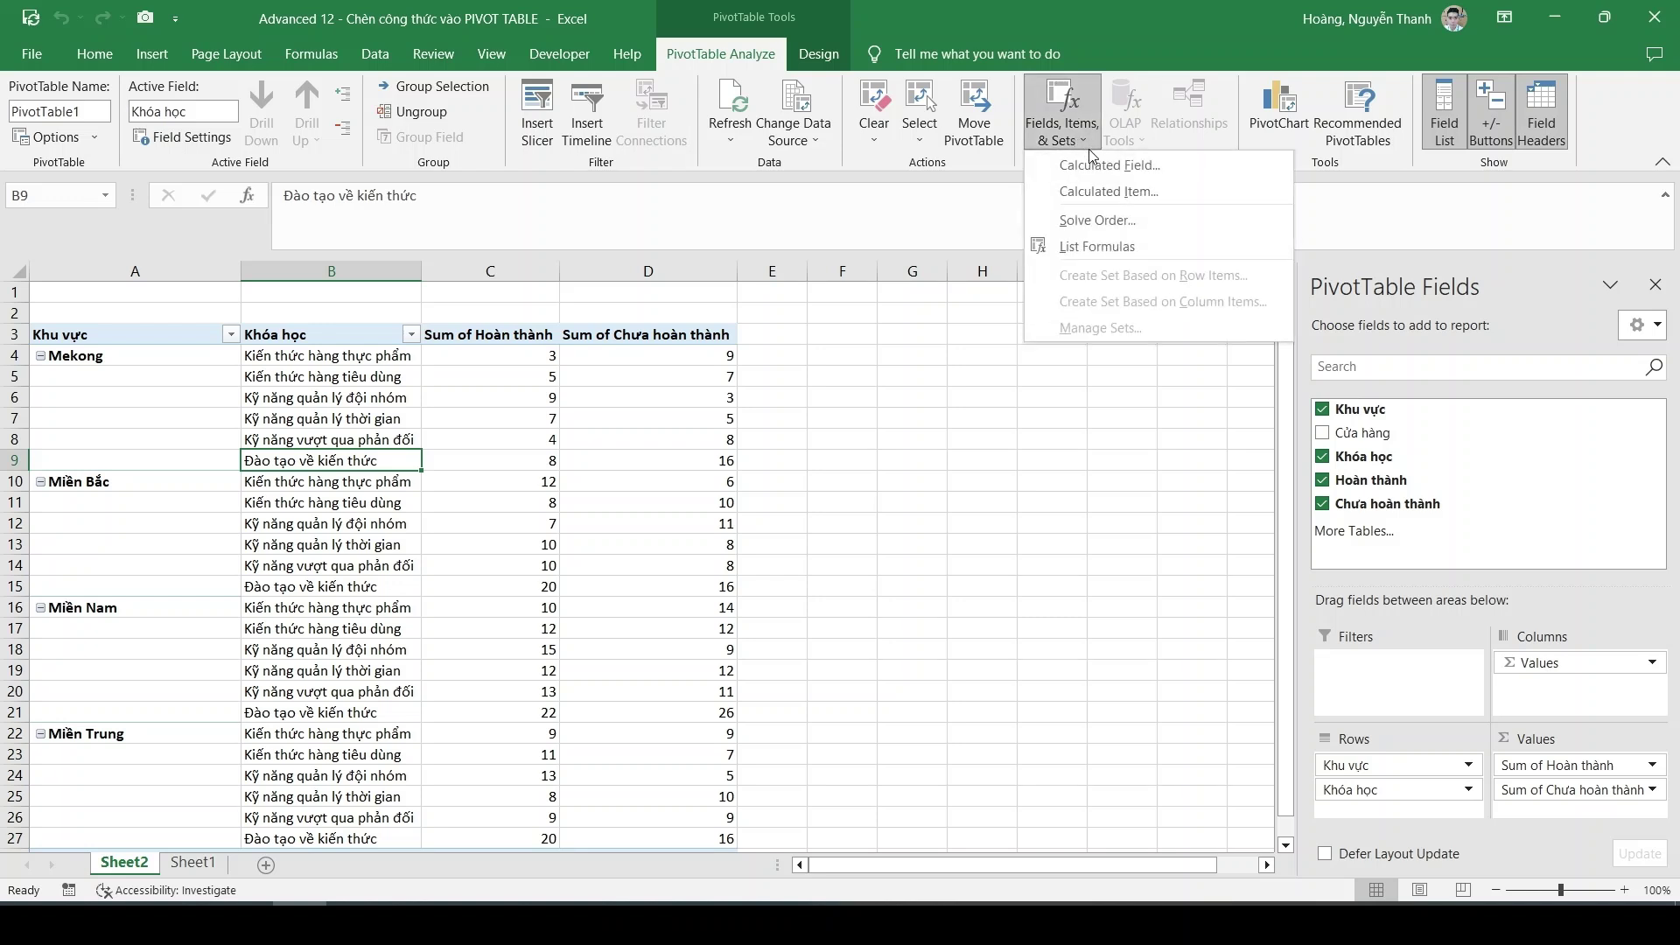
pyautogui.click(1099, 189)
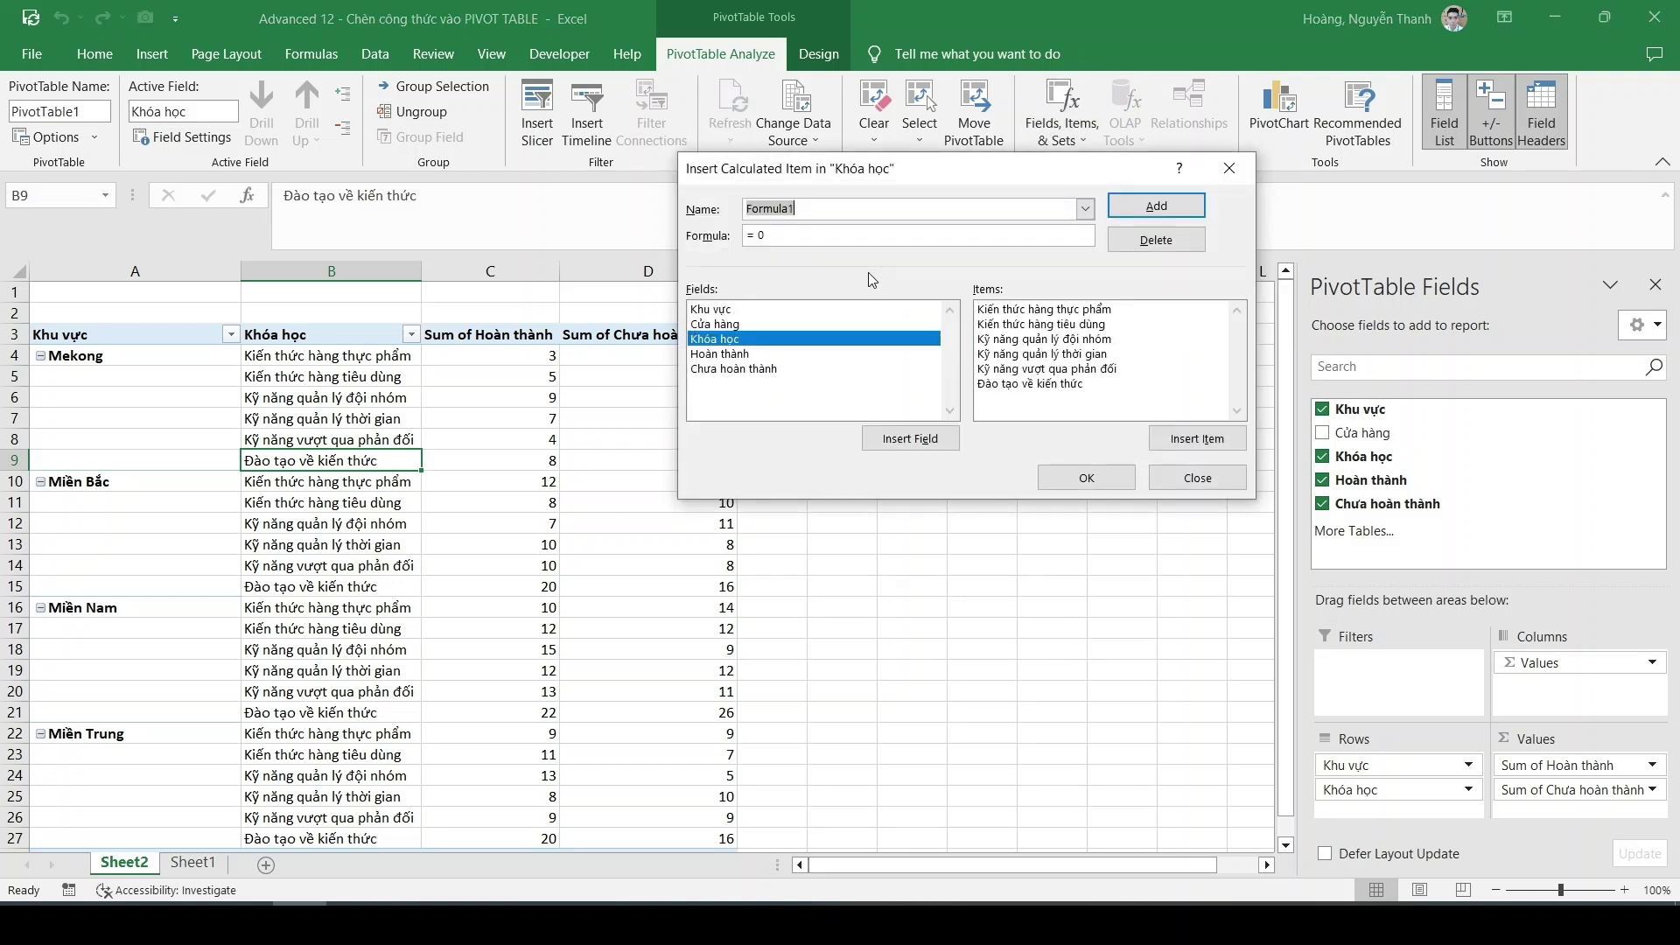
# - Create 'Đào tạo về kỹ năng' summing Kỹ năng quản lý đội nhóm, quản lý thời gian, vượt qua phản đối
pyautogui.write('Đào tạo về kỹ n')
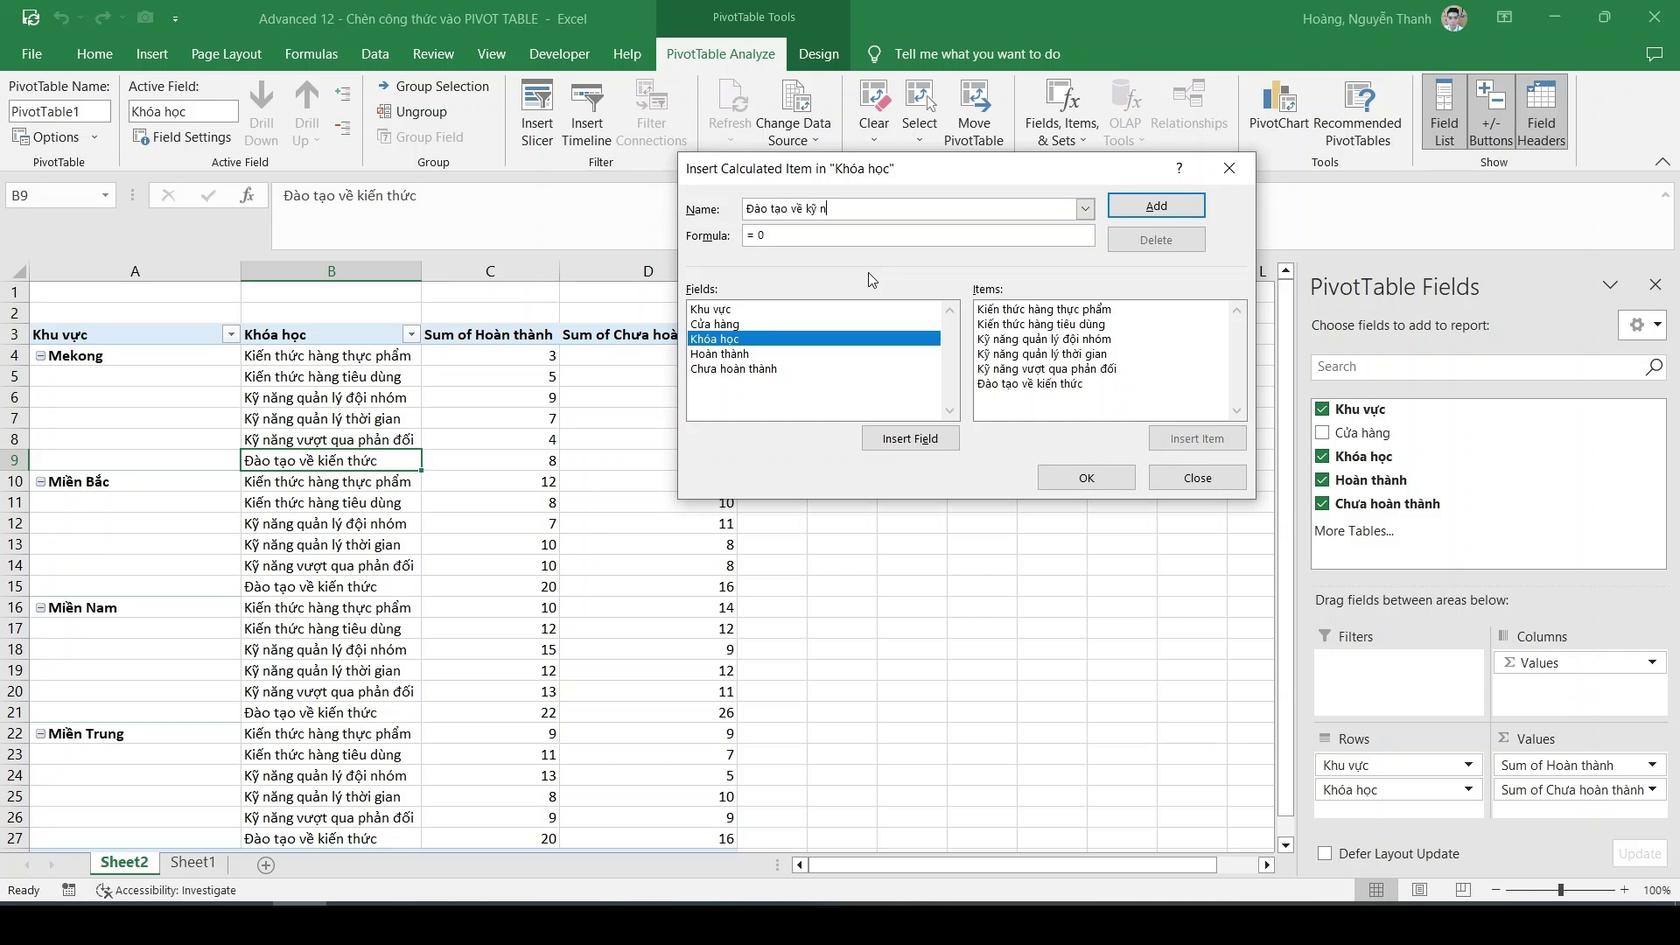
pyautogui.write('ăng')
pyautogui.doubleClick(1077, 343)
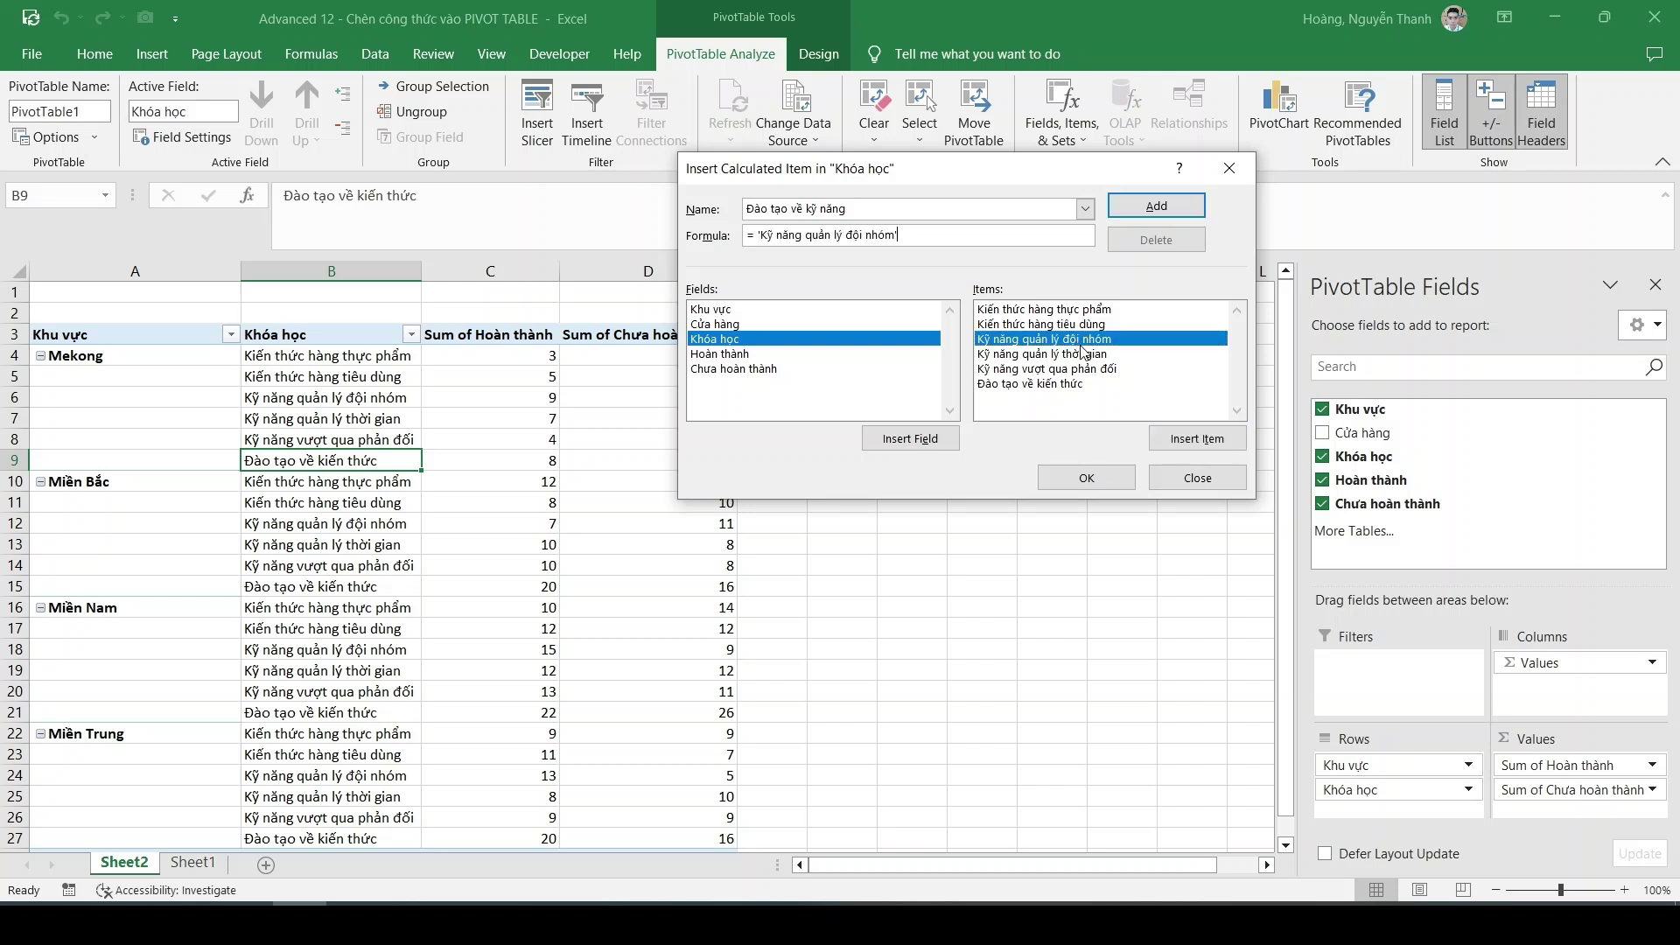
pyautogui.write('+')
pyautogui.doubleClick(1076, 355)
pyautogui.write('+')
pyautogui.doubleClick(1077, 368)
pyautogui.click(1085, 476)
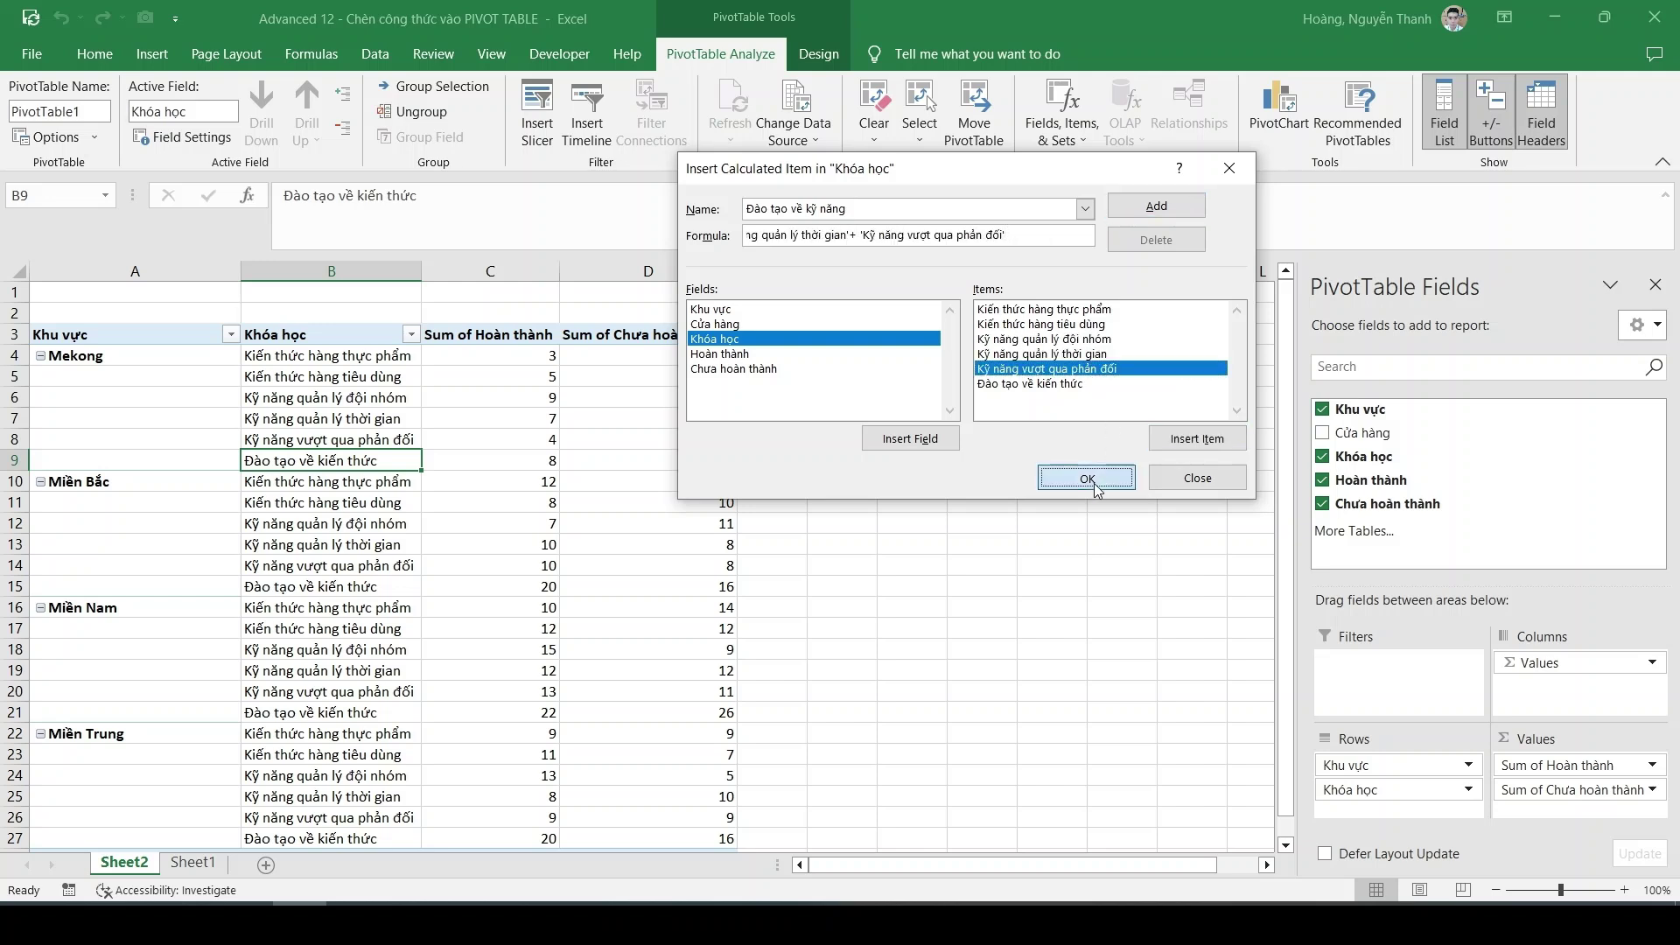
pyautogui.click(300, 483)
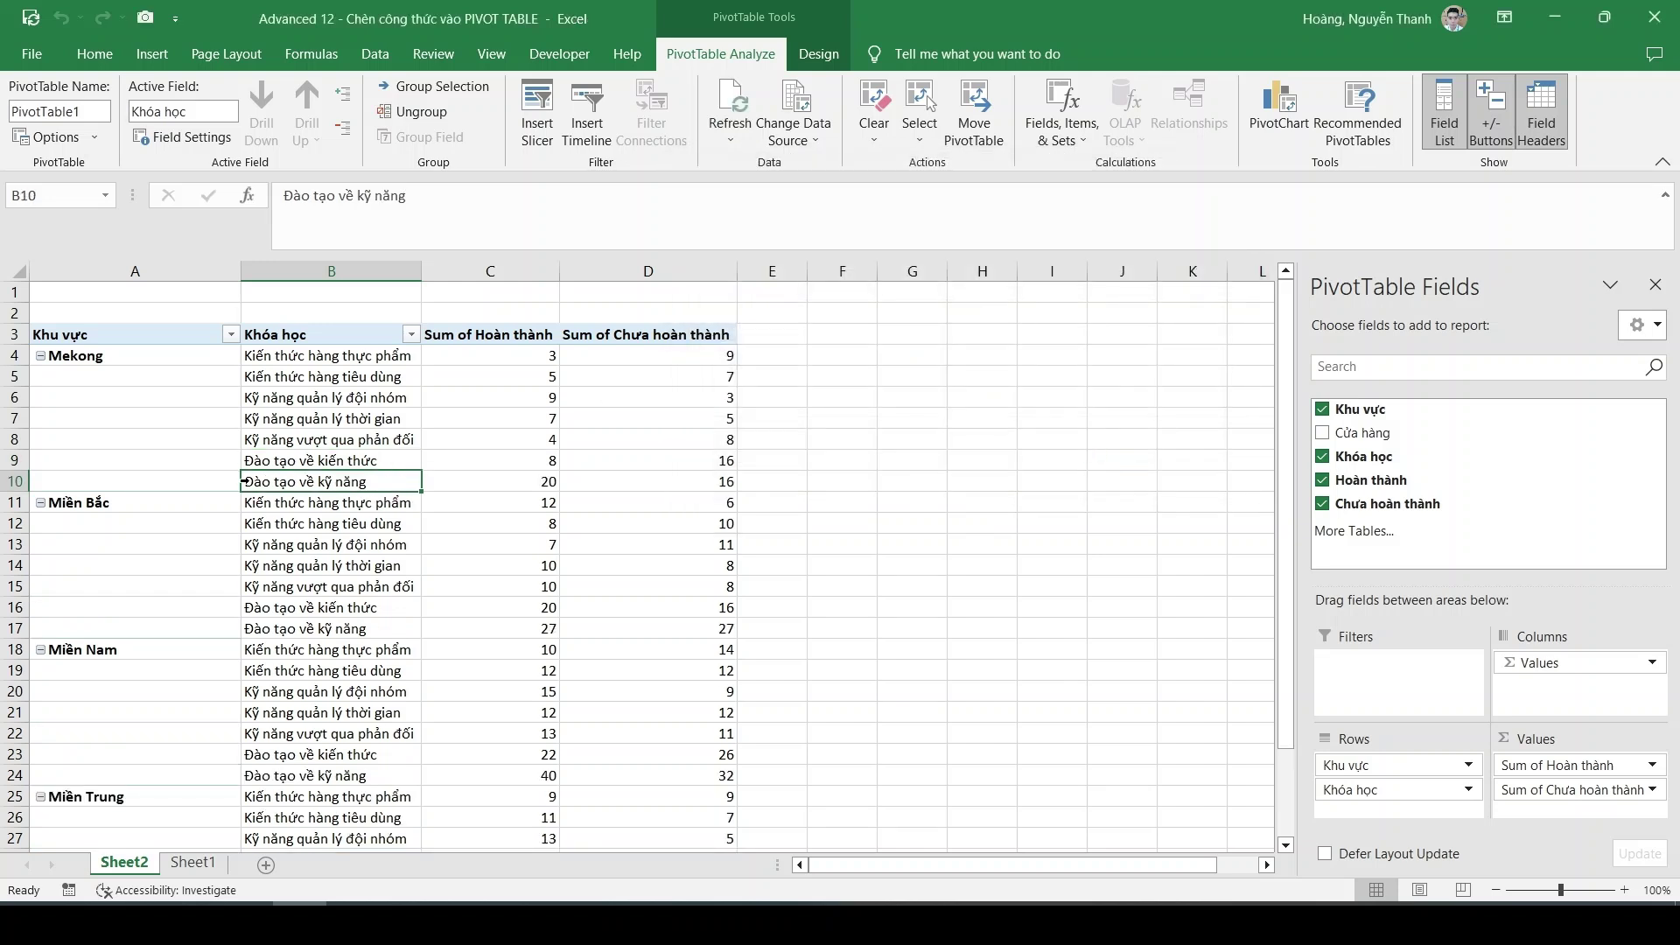
# - Filter Khóa học to show only Đào tạo về kiến thức and Đào tạo về kỹ năng
pyautogui.click(244, 482)
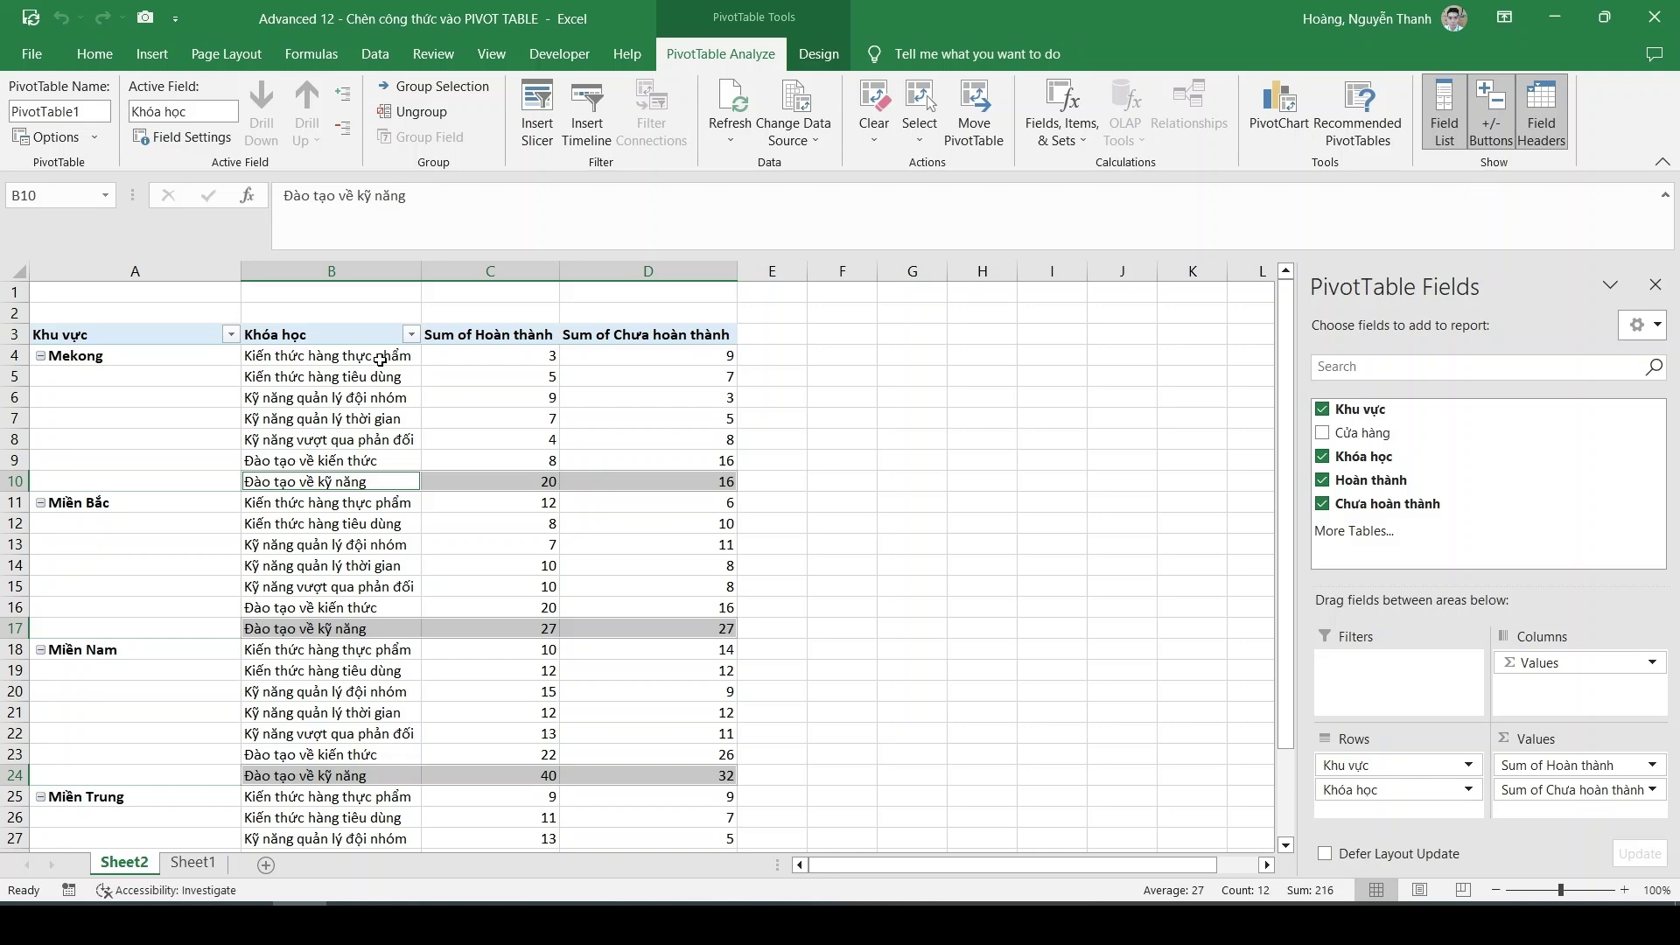
pyautogui.click(411, 334)
pyautogui.click(189, 553)
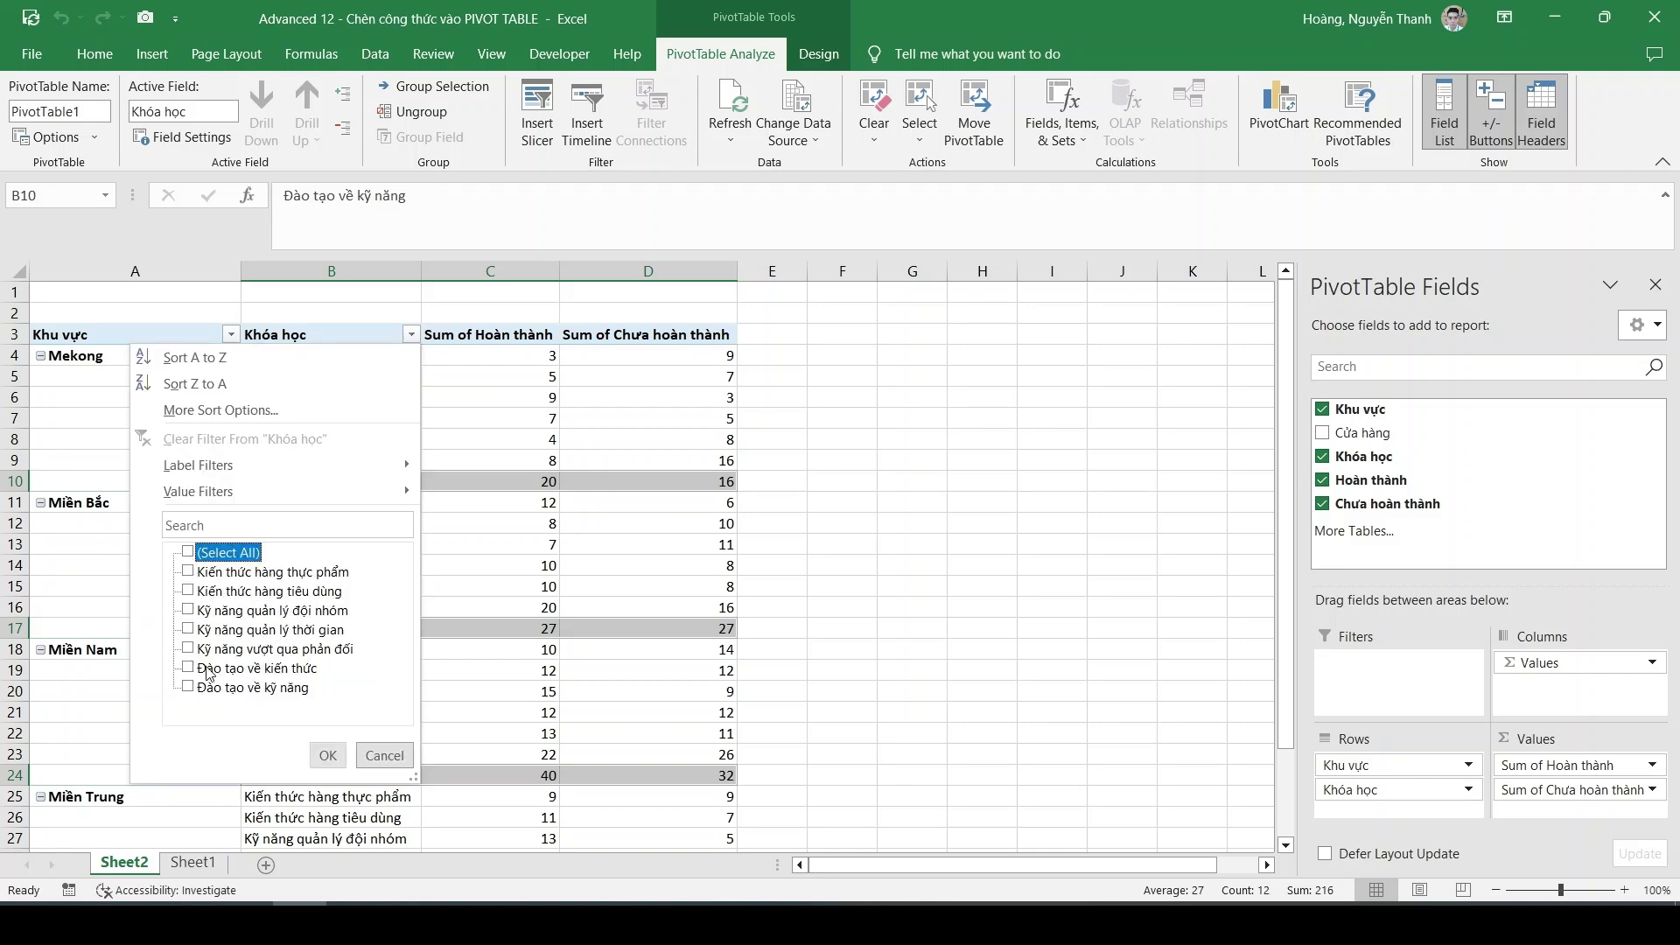
pyautogui.click(208, 669)
pyautogui.click(208, 689)
pyautogui.click(328, 755)
# - Check the Hoàn thành and Chưa hoàn thành values of the filtered pivot
pyautogui.click(396, 439)
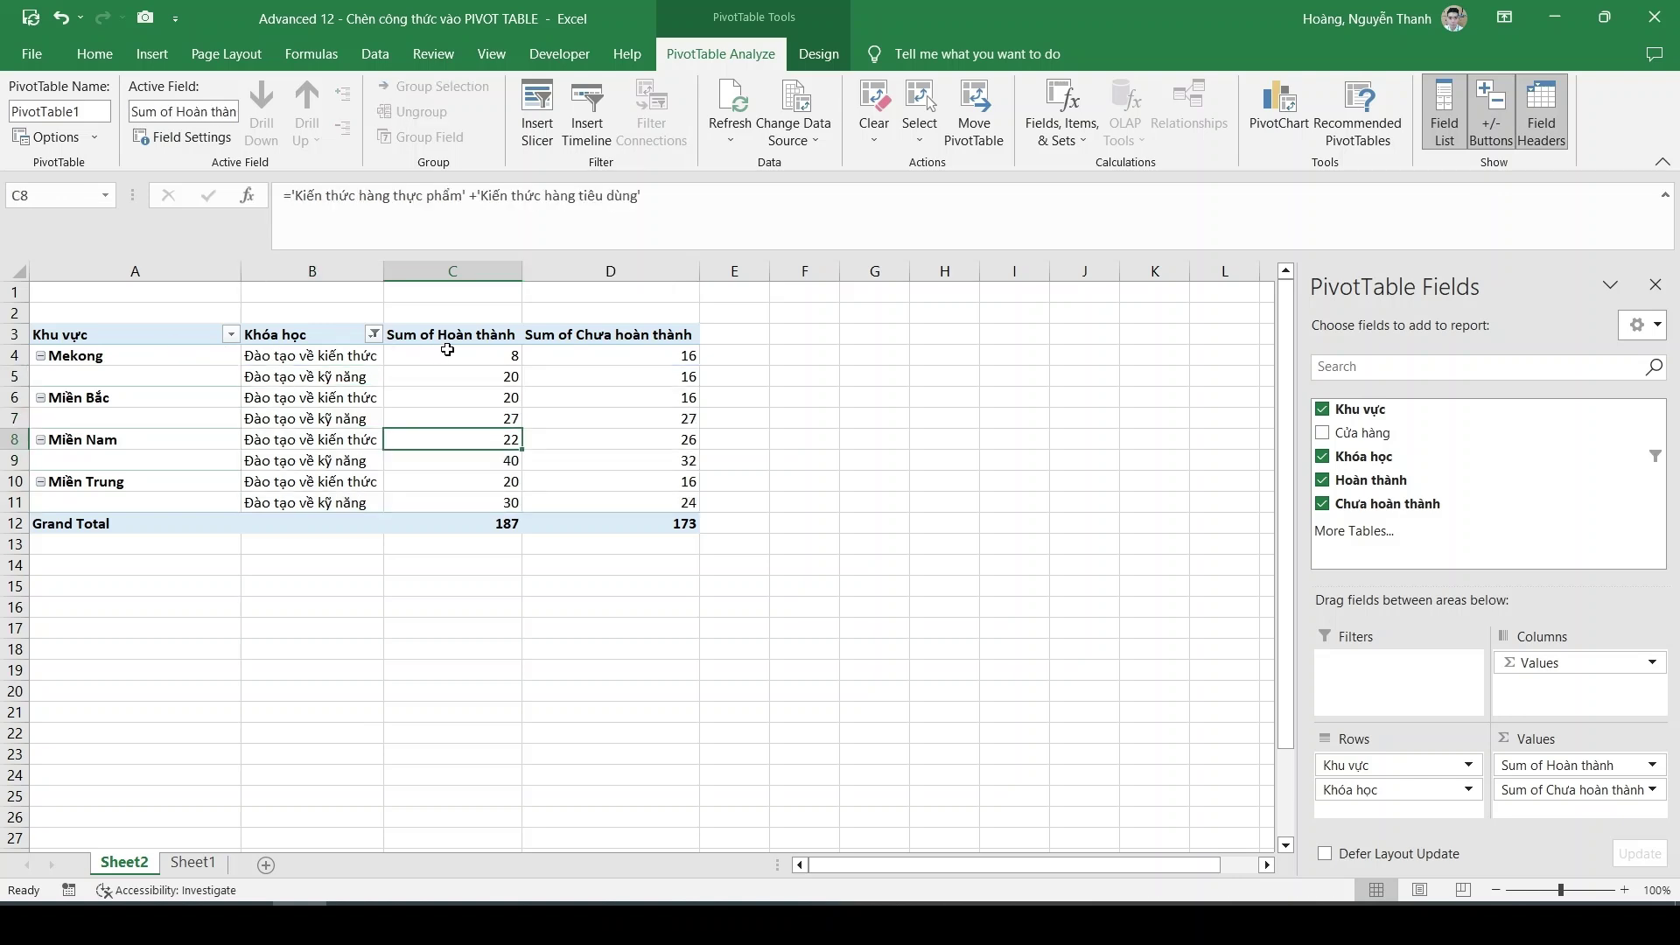
pyautogui.moveTo(448, 350); pyautogui.dragTo(410, 495)
pyautogui.click(608, 457)
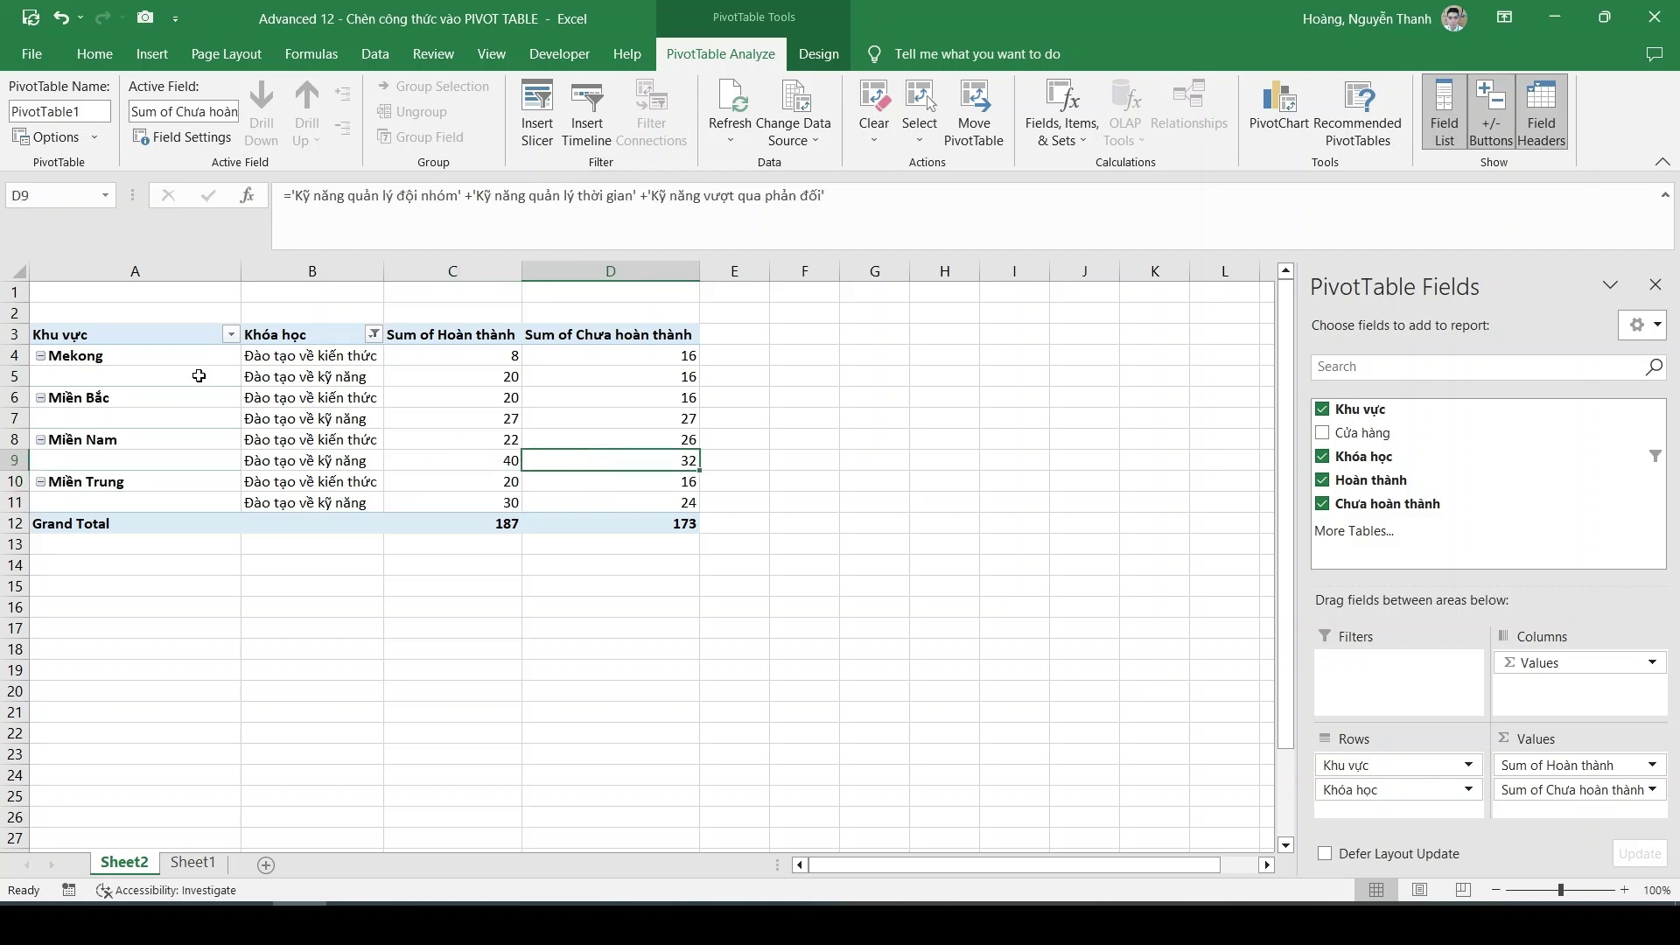
pyautogui.moveTo(190, 337); pyautogui.dragTo(565, 517)
pyautogui.click(571, 498)
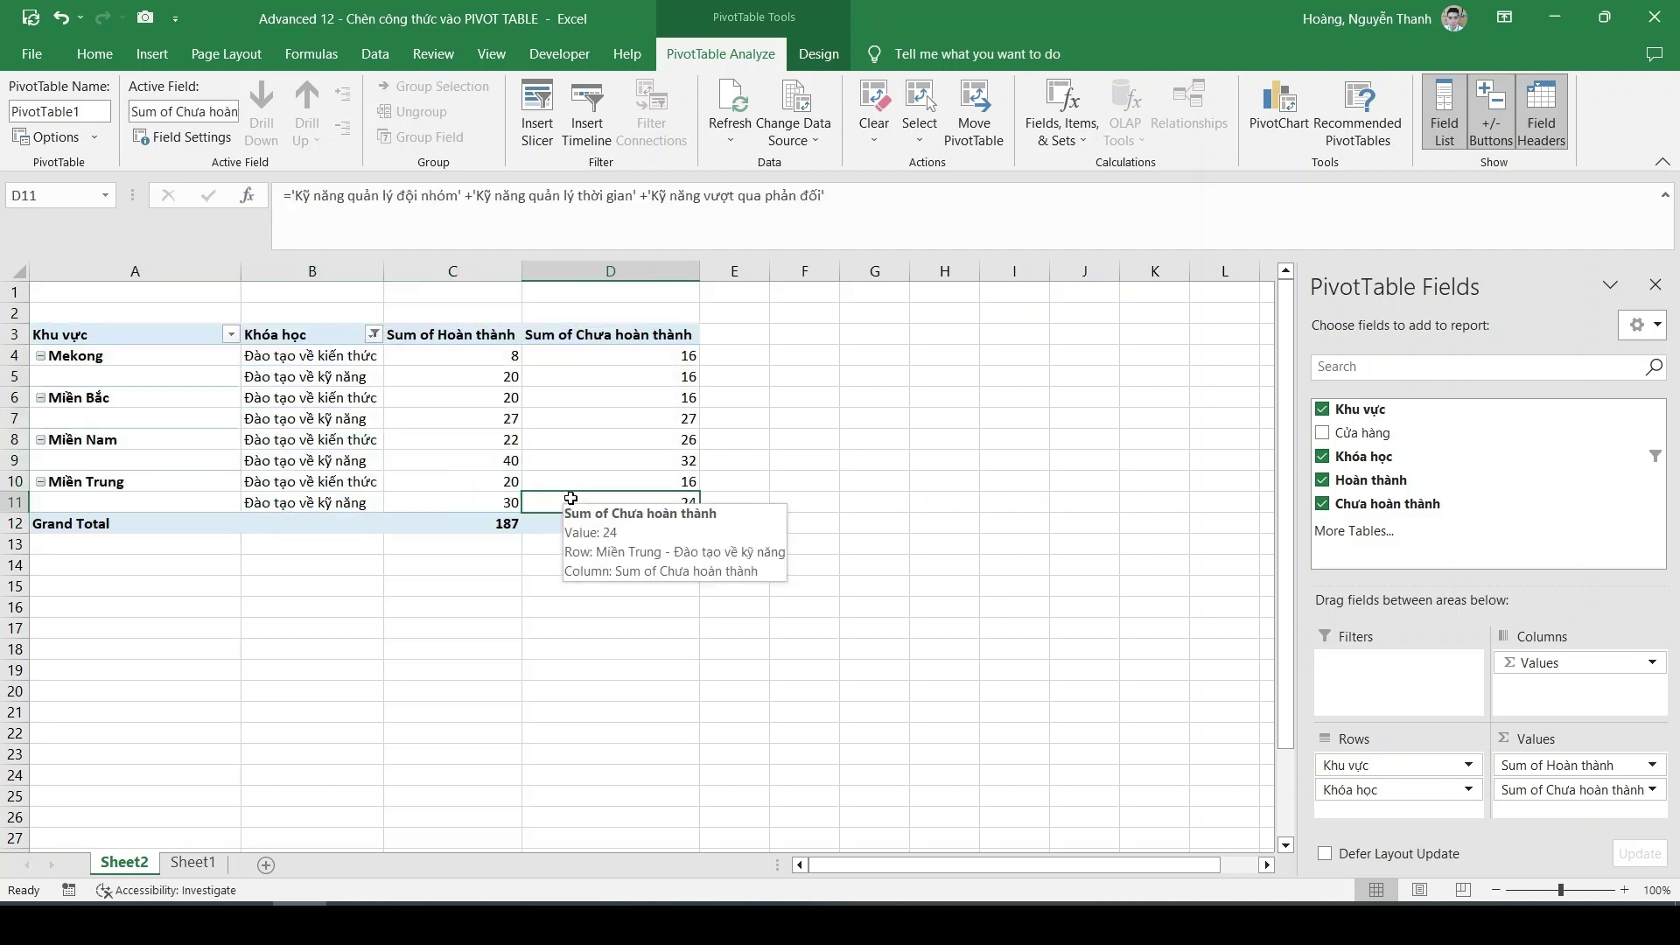
pyautogui.click(583, 438)
pyautogui.click(486, 384)
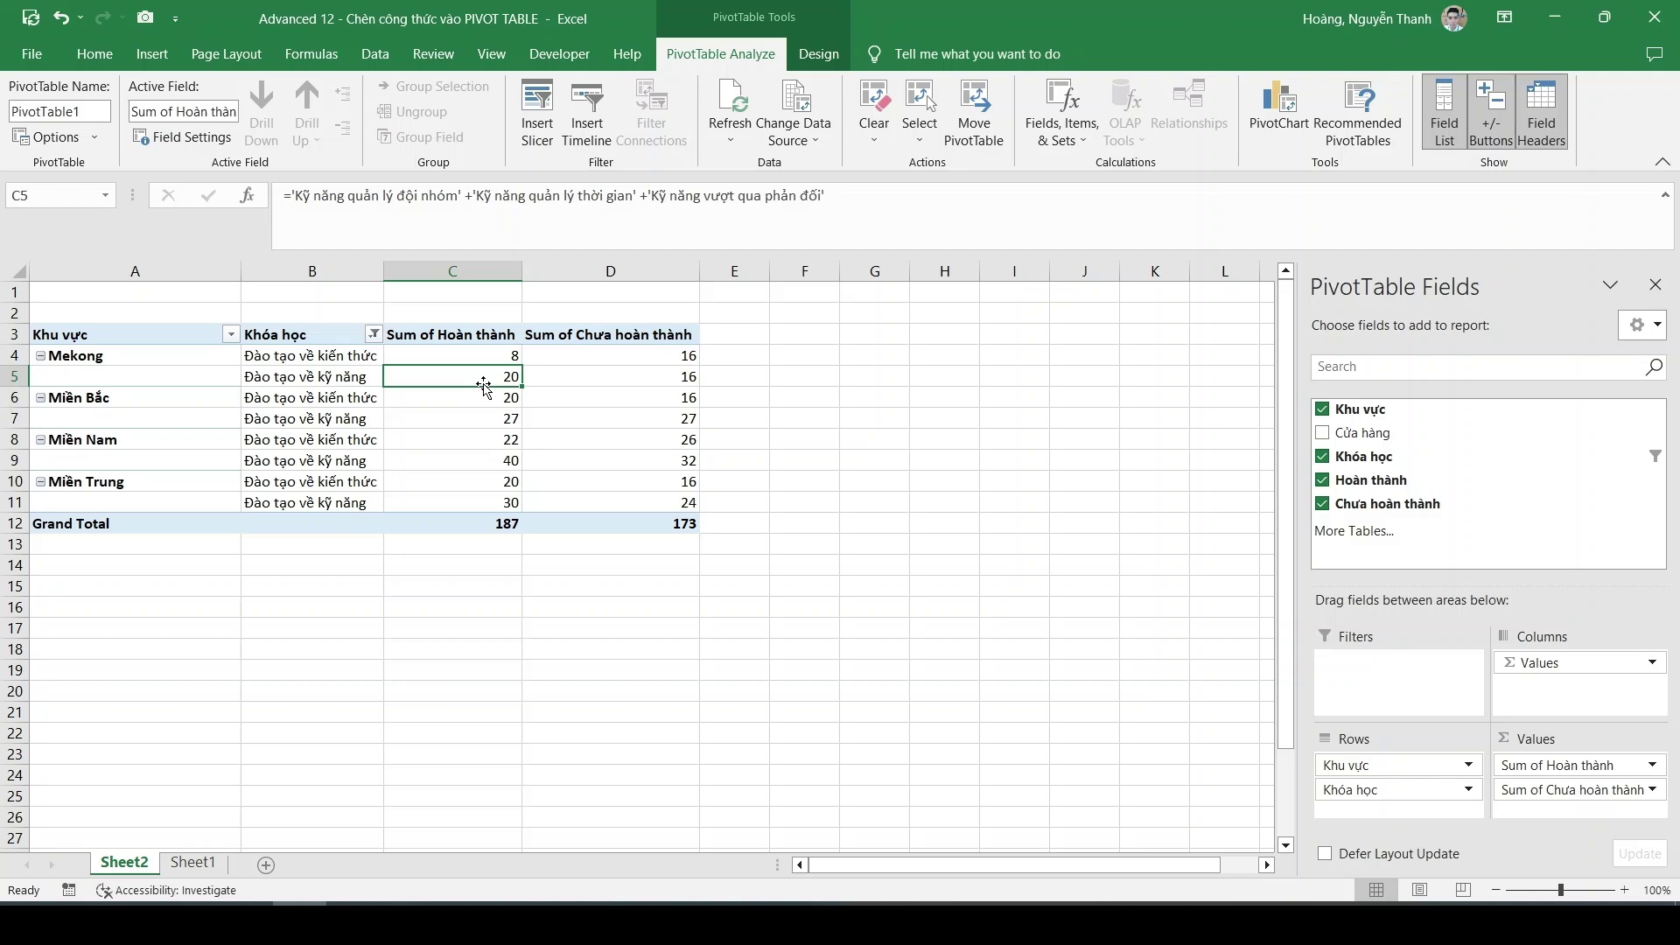
pyautogui.click(302, 379)
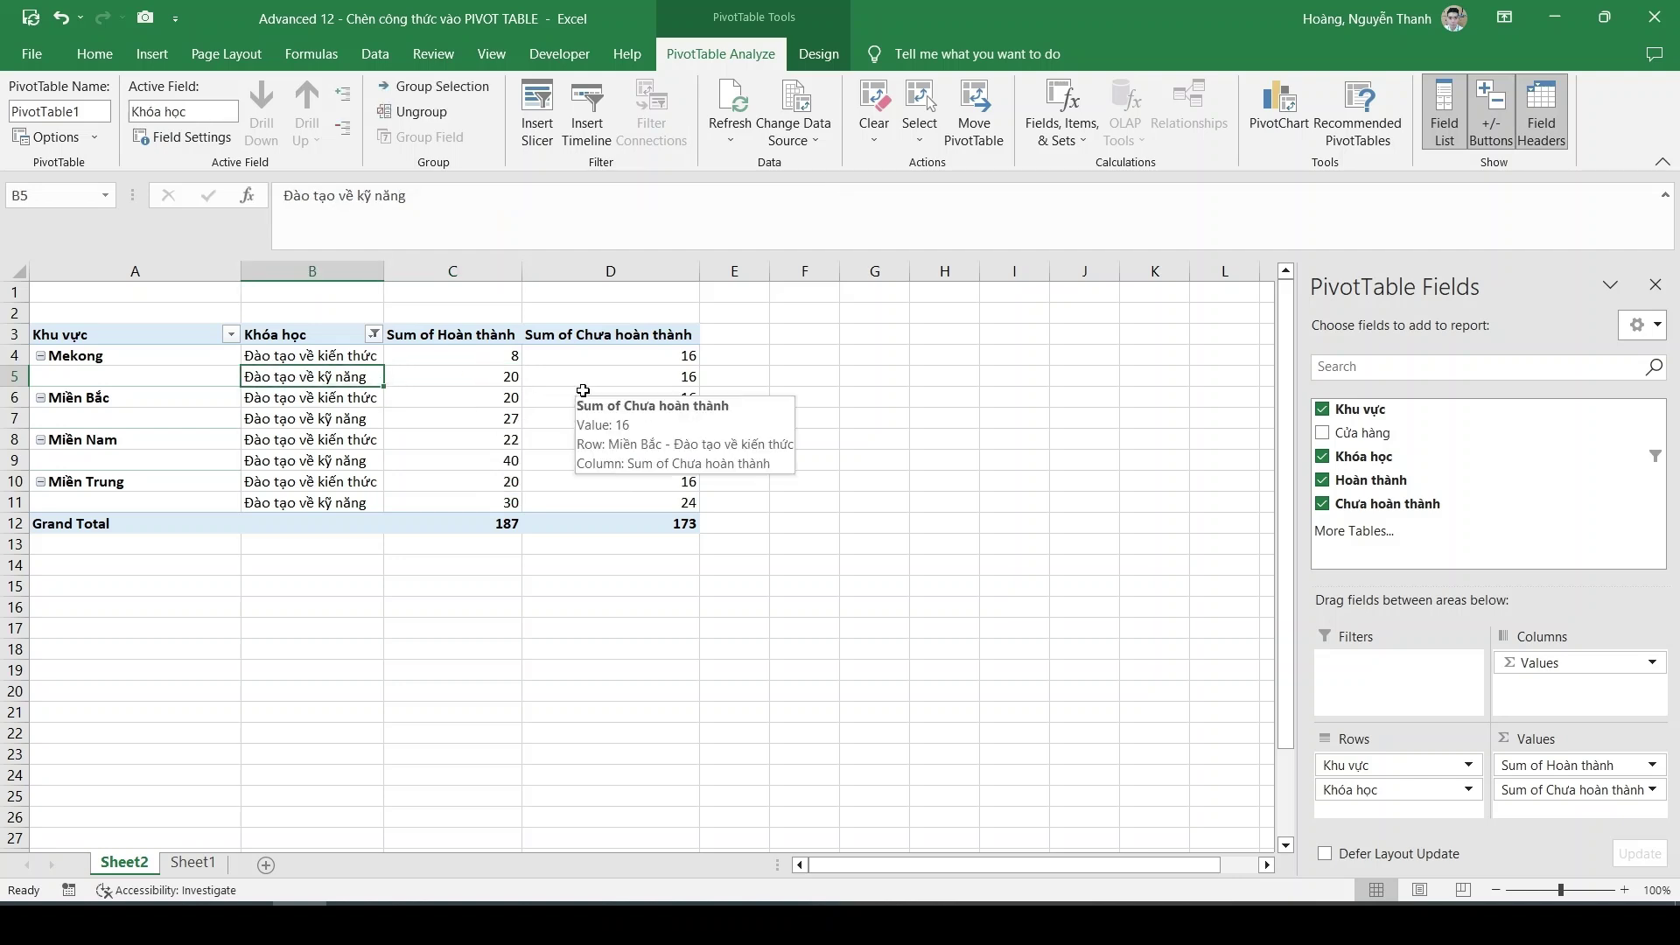
pyautogui.click(627, 355)
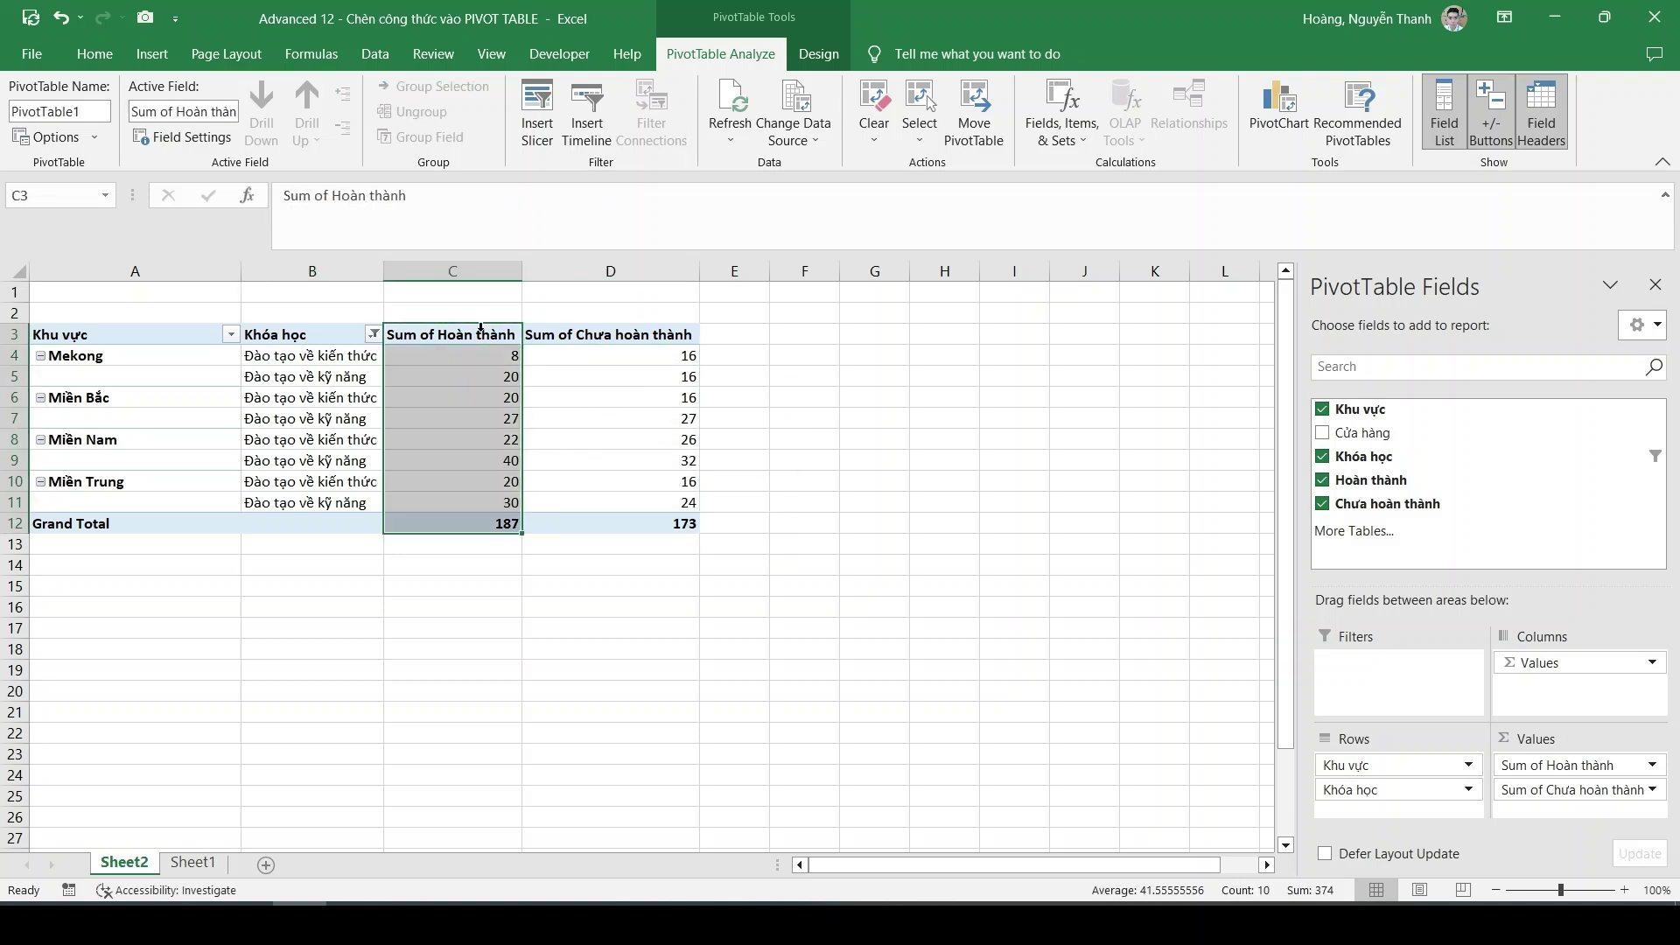
# - Select both value headers and bring up the Fields, Items & Sets options
pyautogui.moveTo(488, 328); pyautogui.dragTo(599, 326)
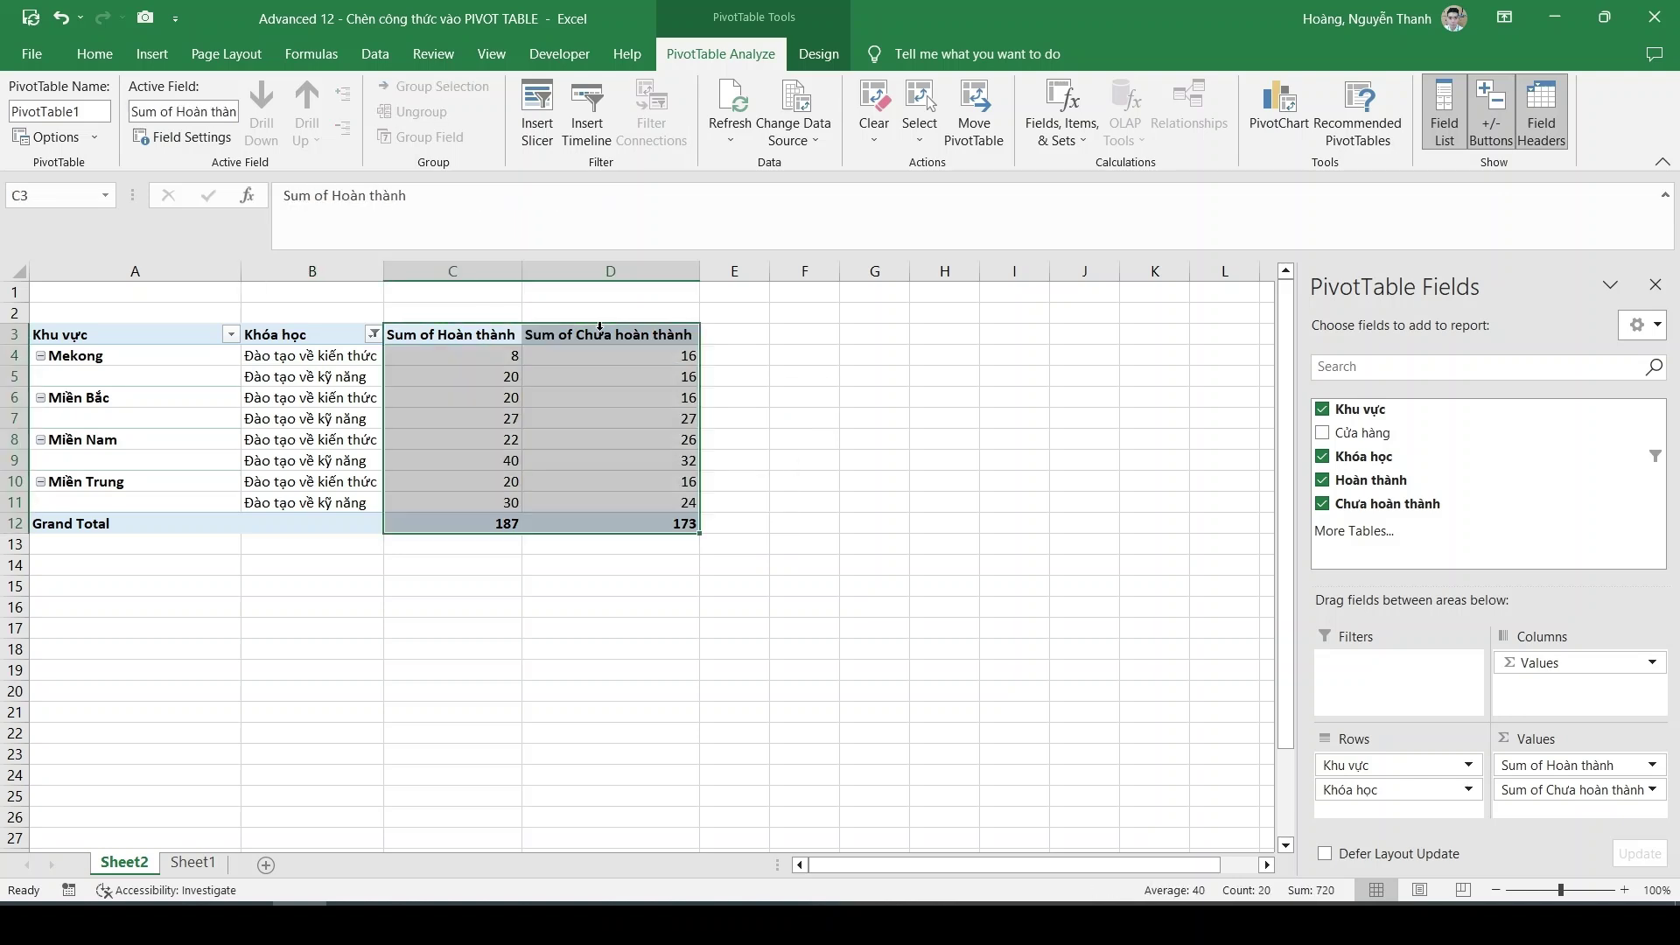
pyautogui.click(467, 378)
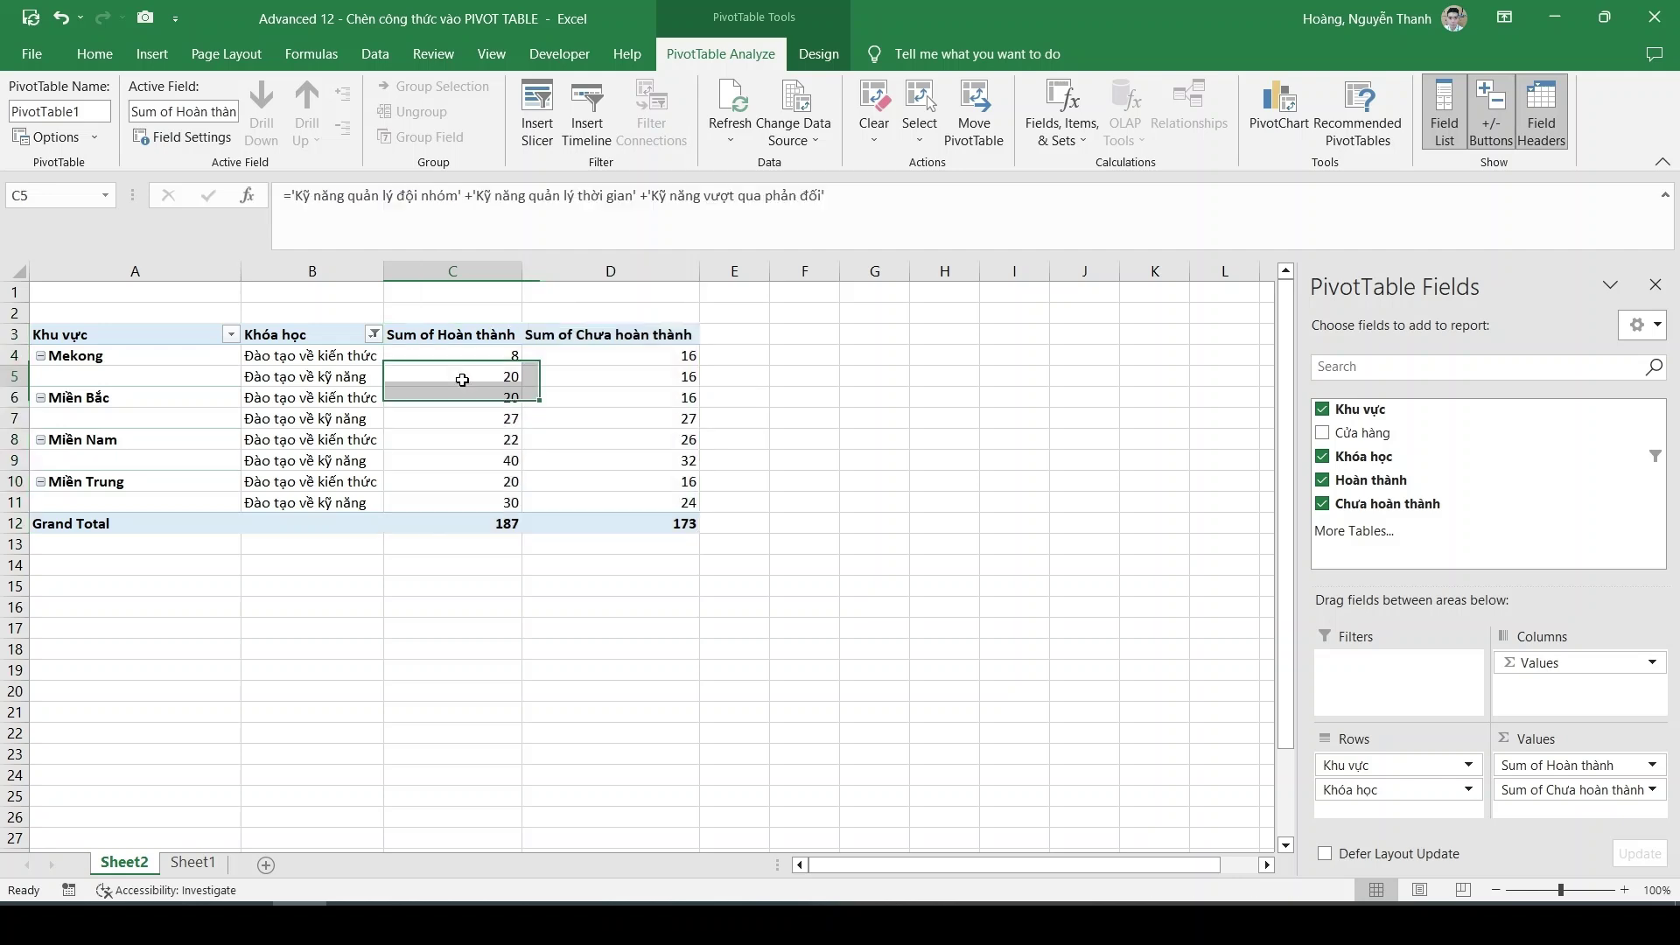
pyautogui.click(578, 382)
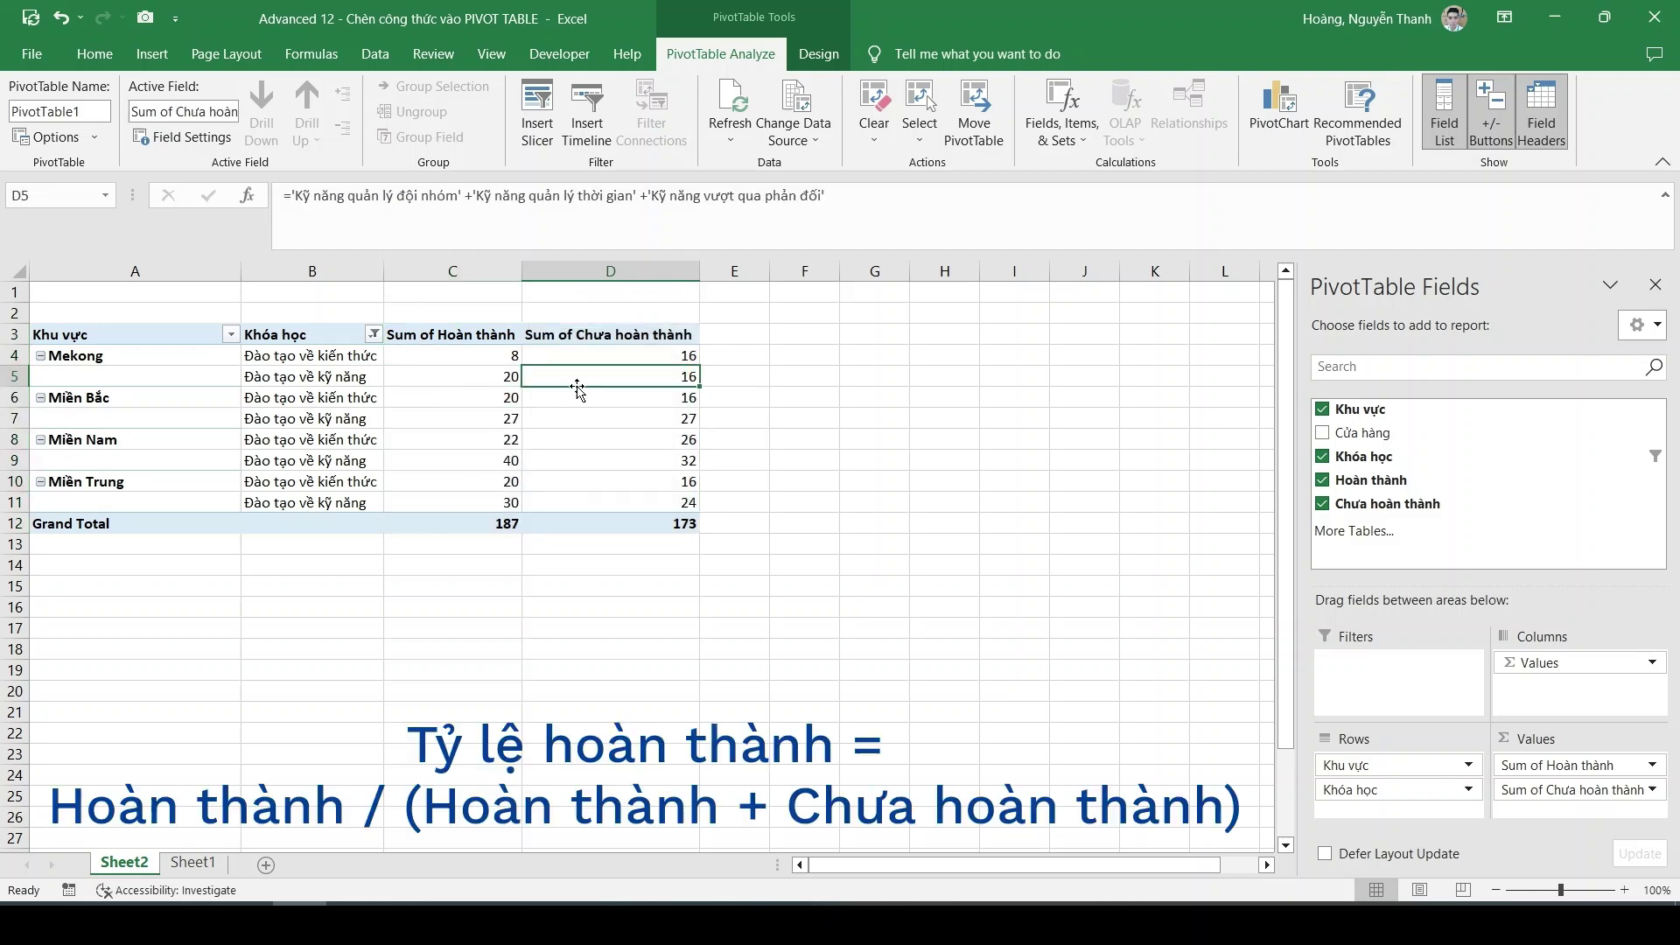
pyautogui.click(494, 336)
pyautogui.hotkey('shift', 'Right')
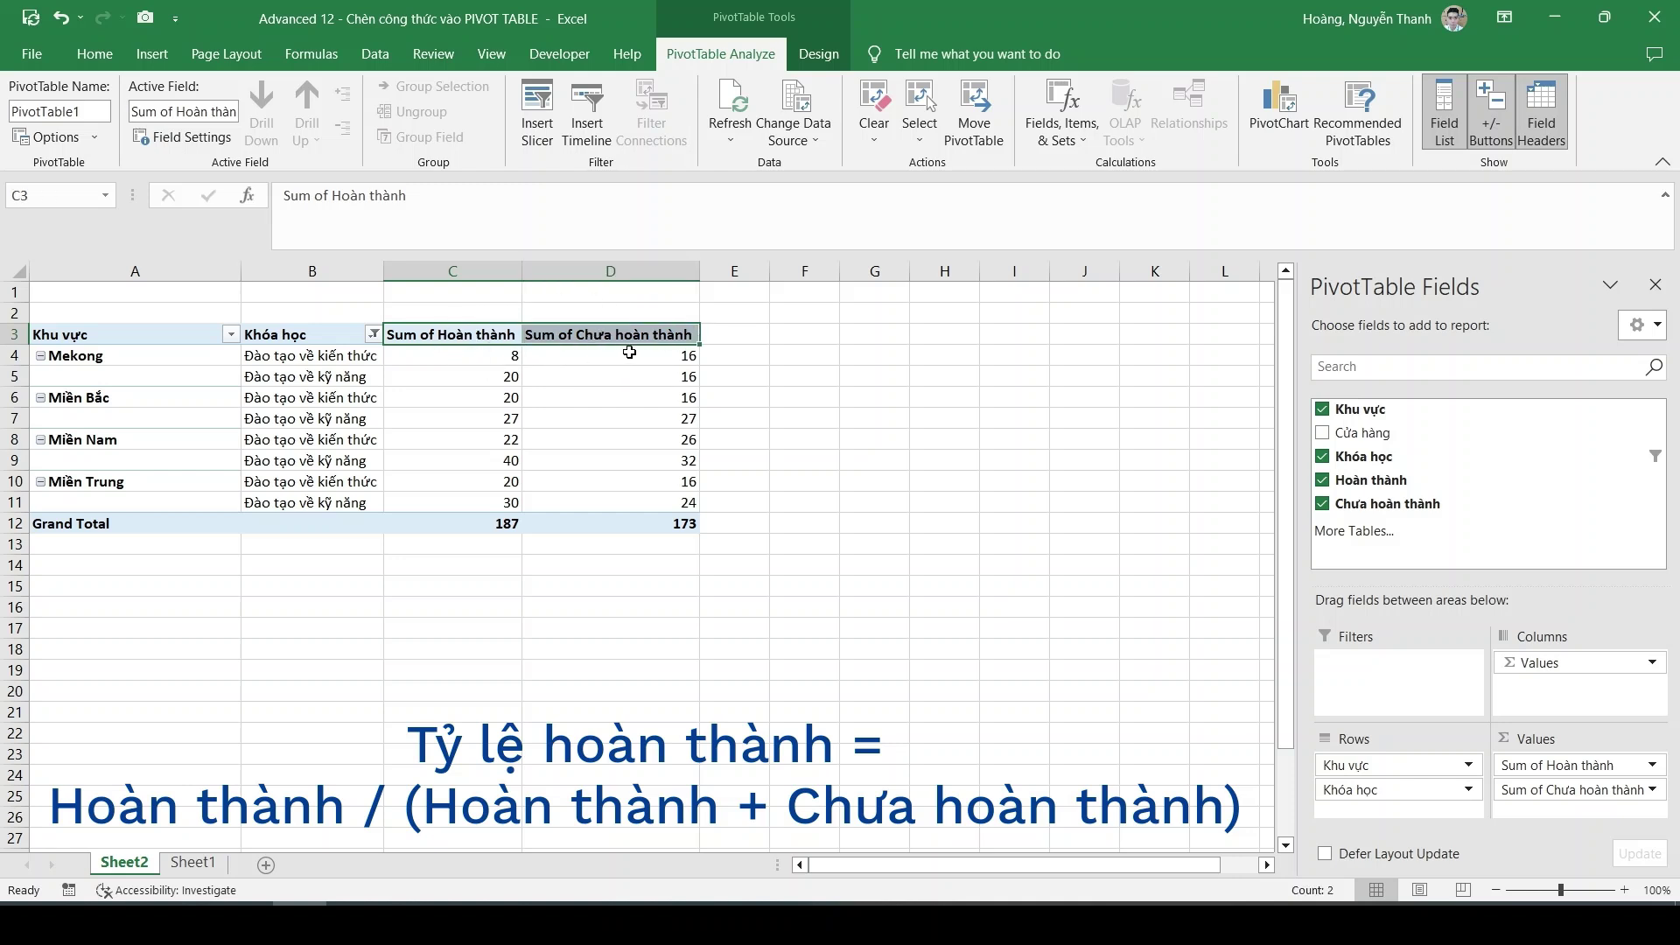
pyautogui.click(629, 351)
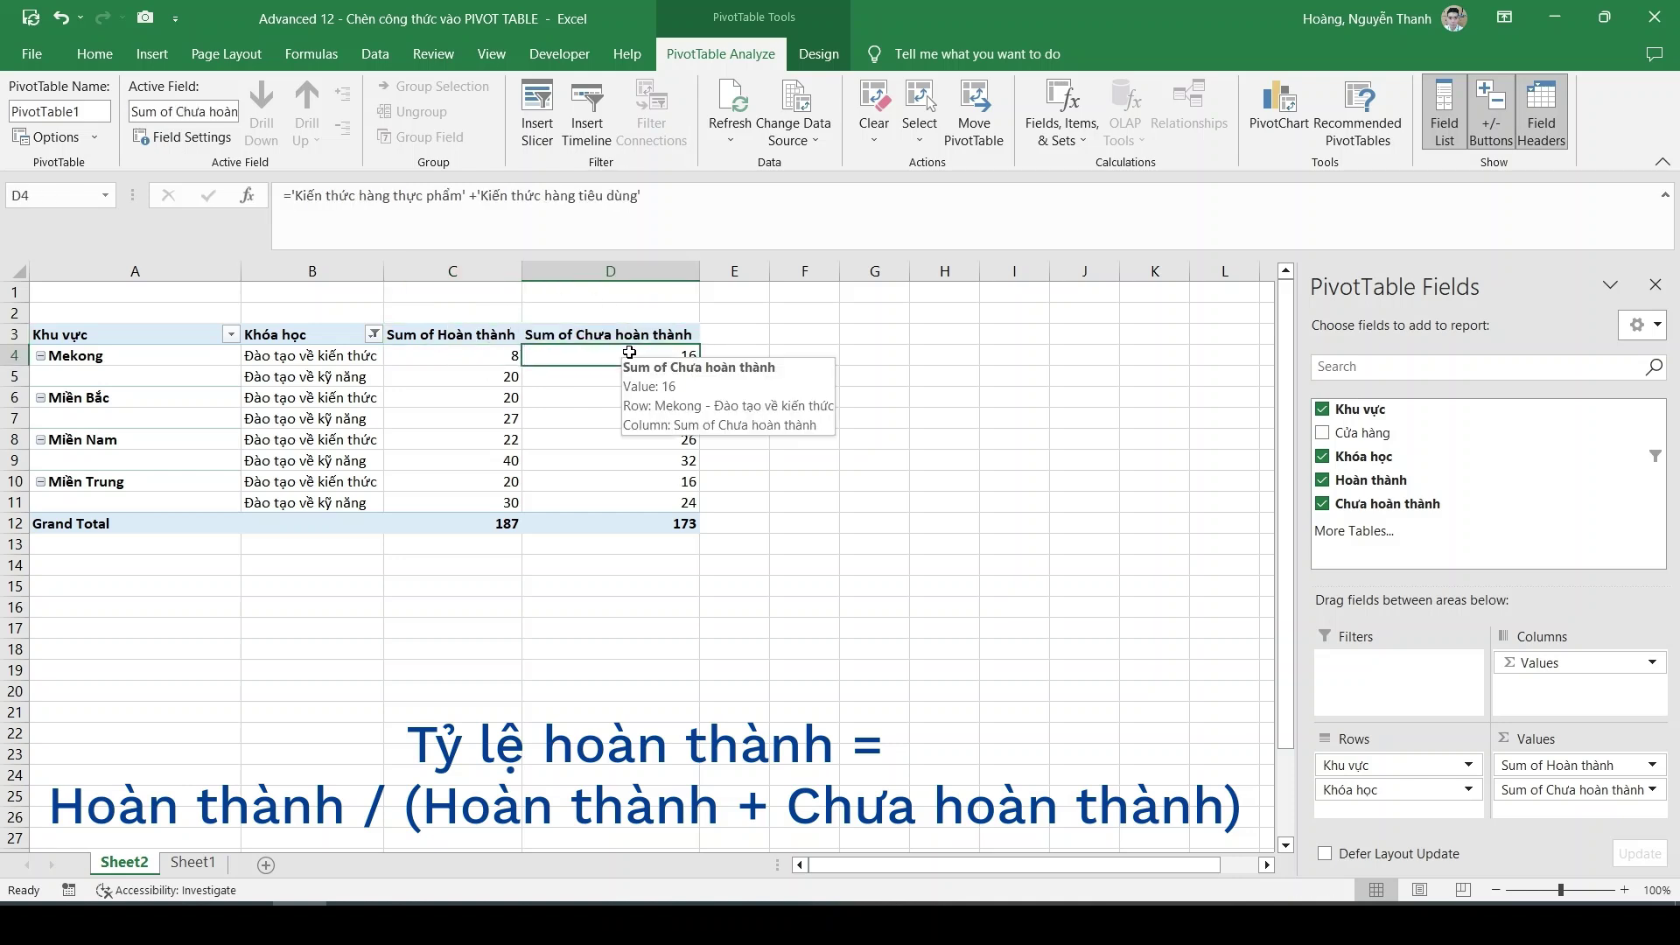
pyautogui.click(1074, 145)
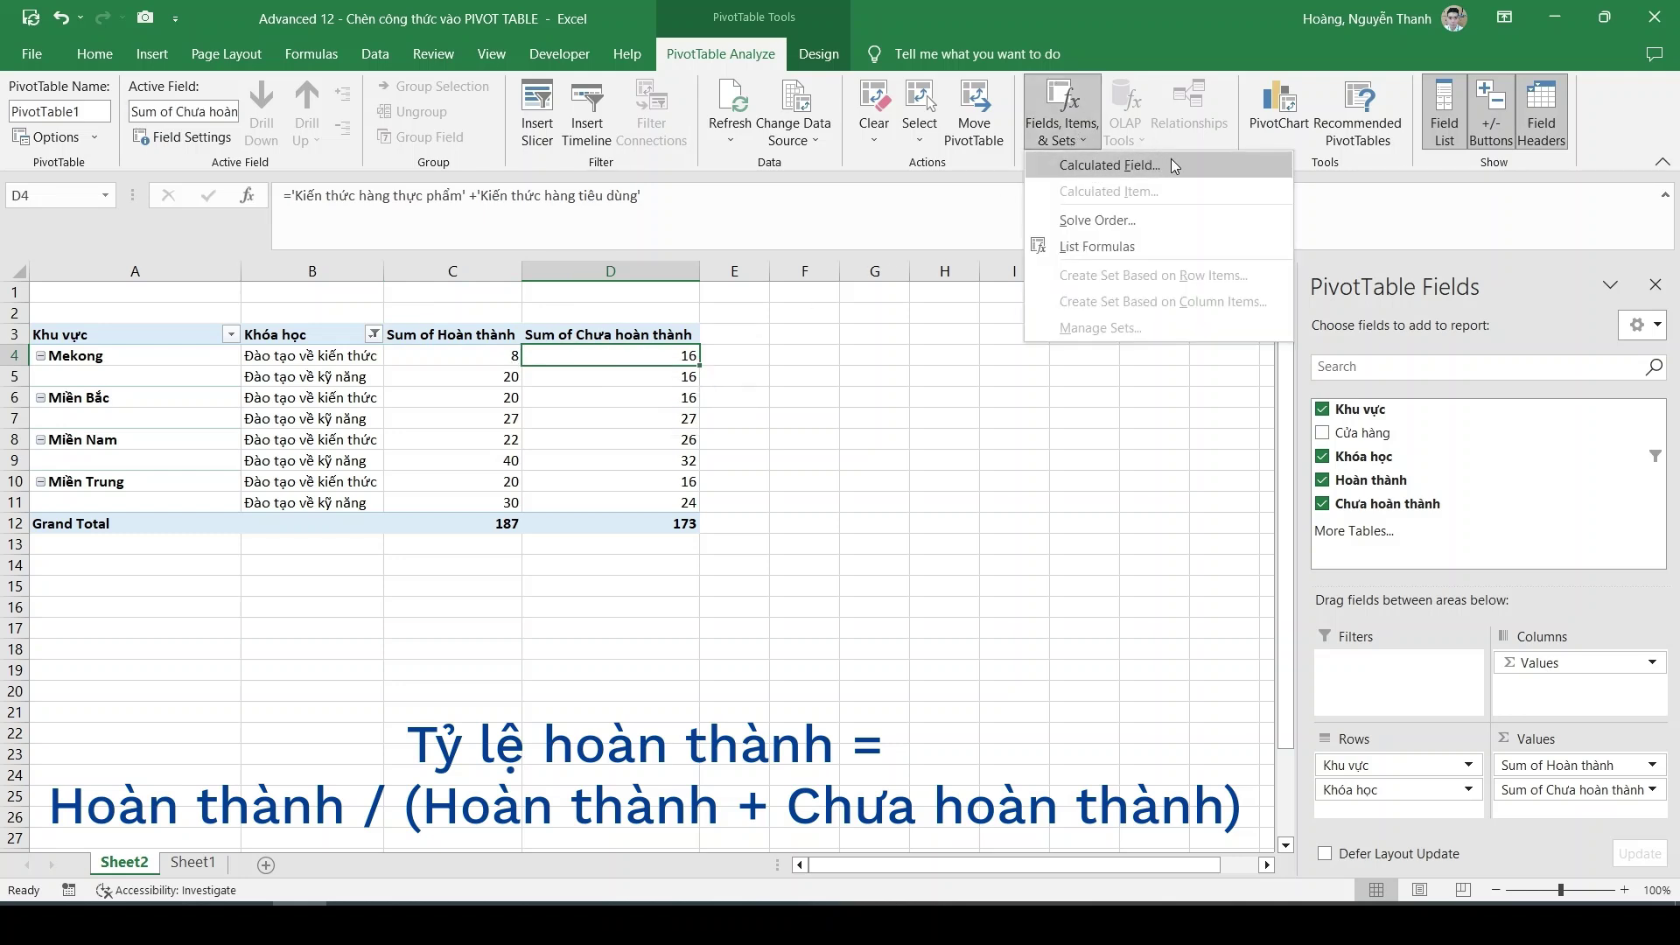
# - Add calculated field 'Tỷ lệ hoàn thành' = 'Hoàn thành'/('Hoàn thành'+'Chưa hoàn thành')
pyautogui.click(1215, 167)
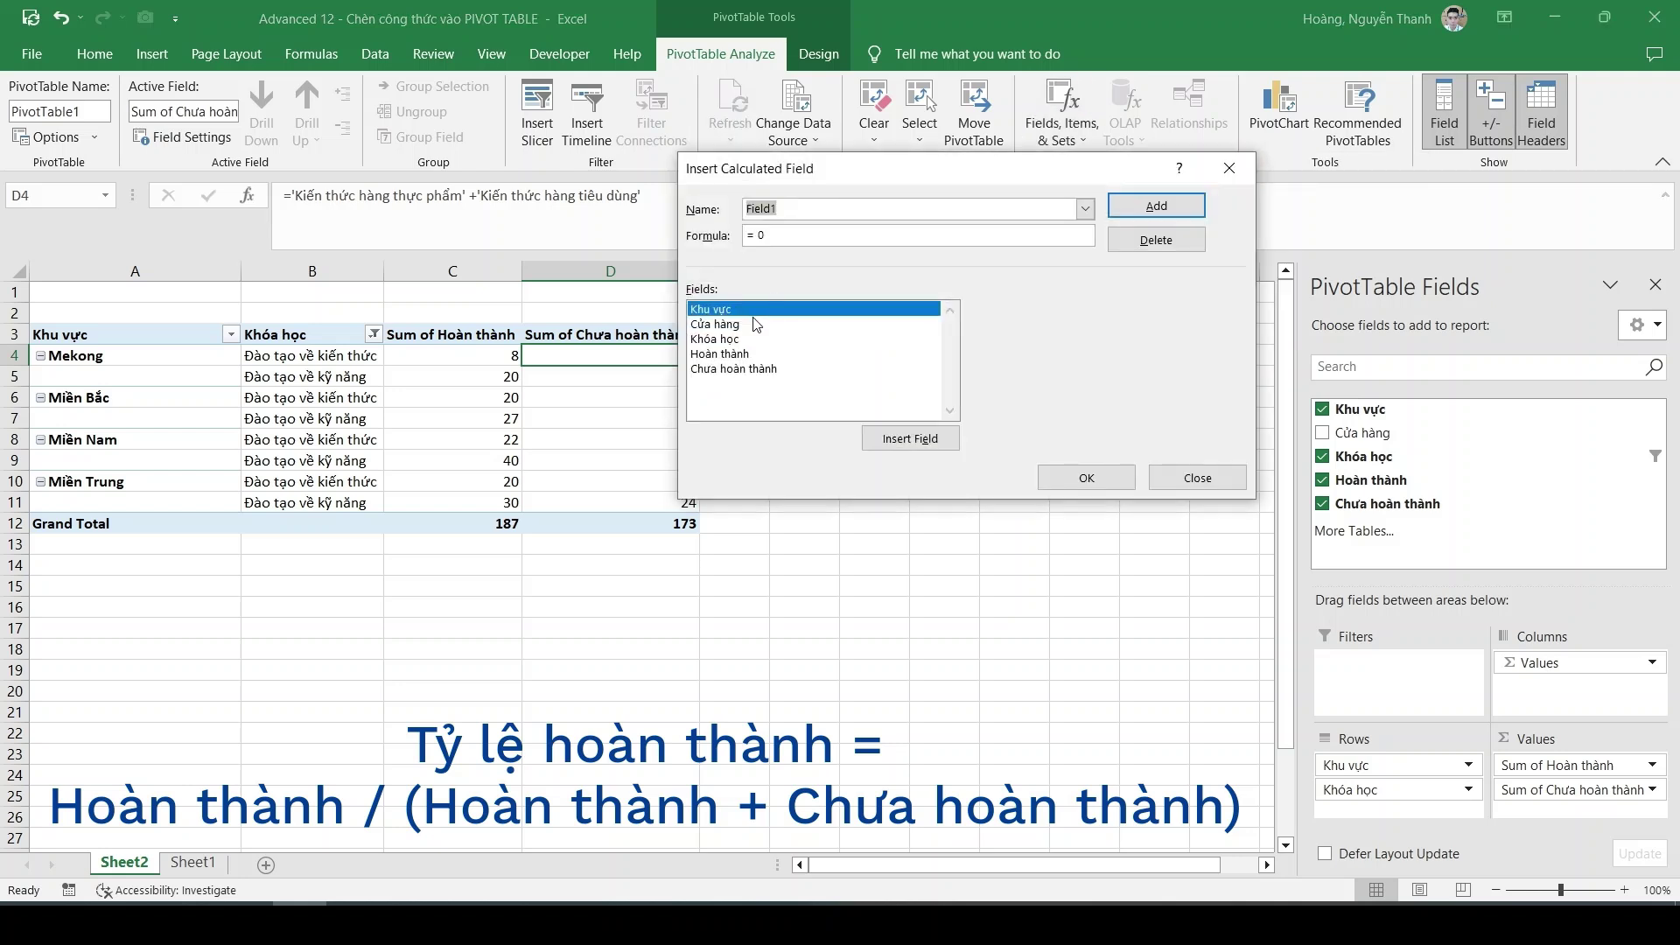
pyautogui.write('Tỷ')
pyautogui.write(' lệ hoàn thành')
pyautogui.doubleClick(737, 354)
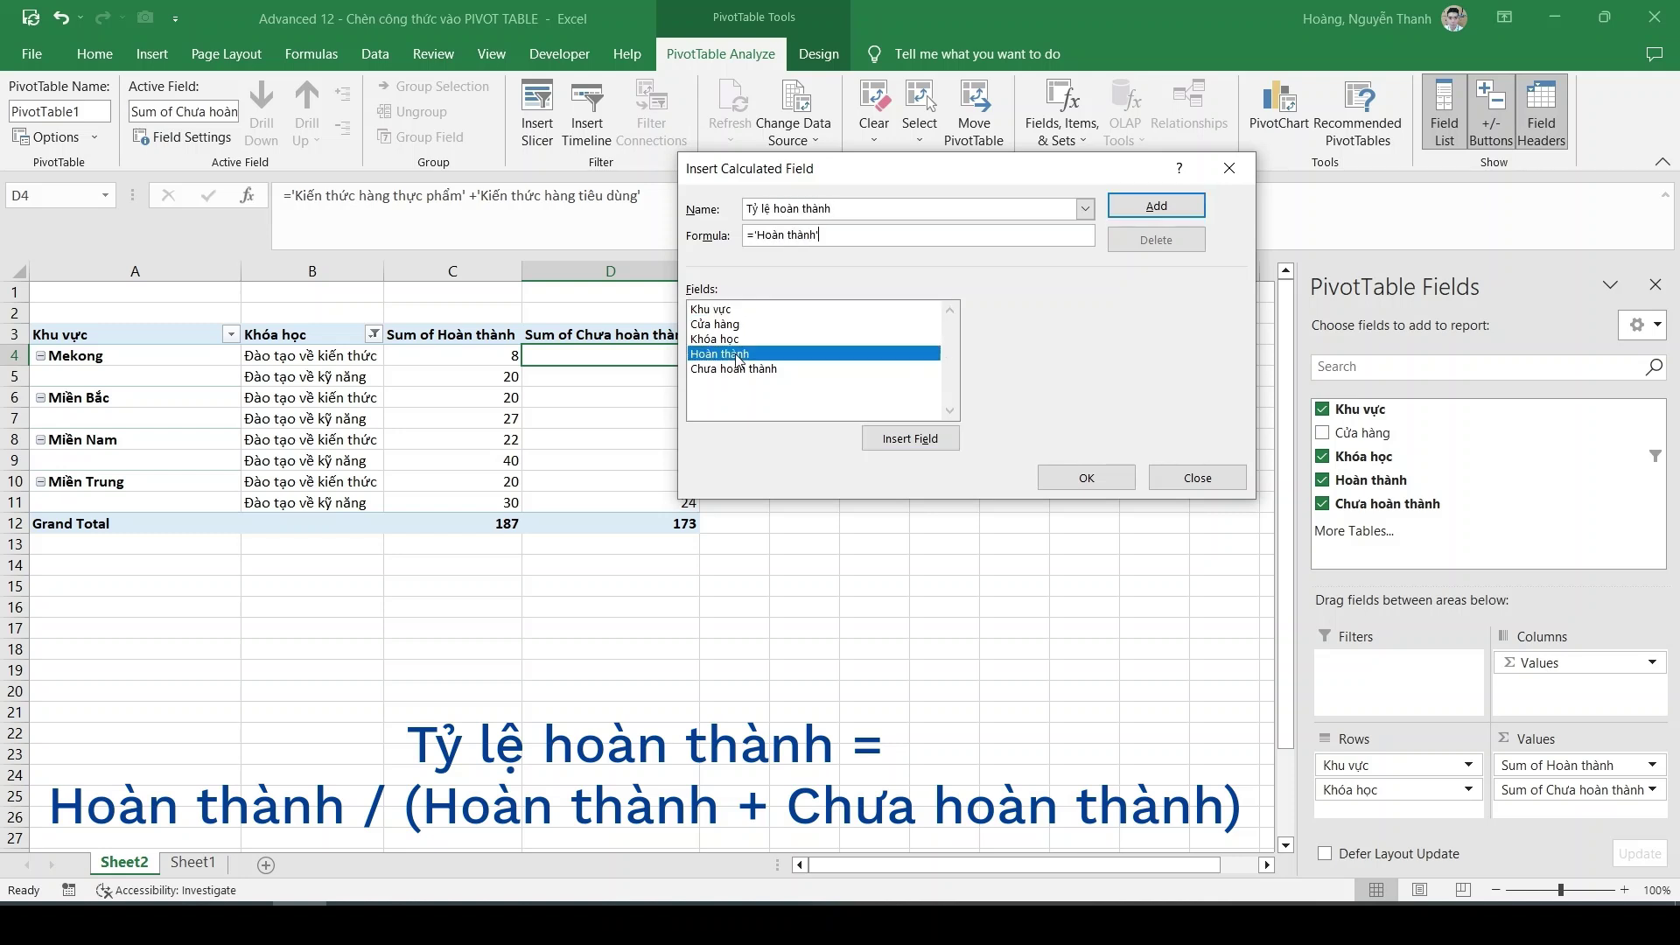
pyautogui.doubleClick(802, 355)
pyautogui.doubleClick(793, 369)
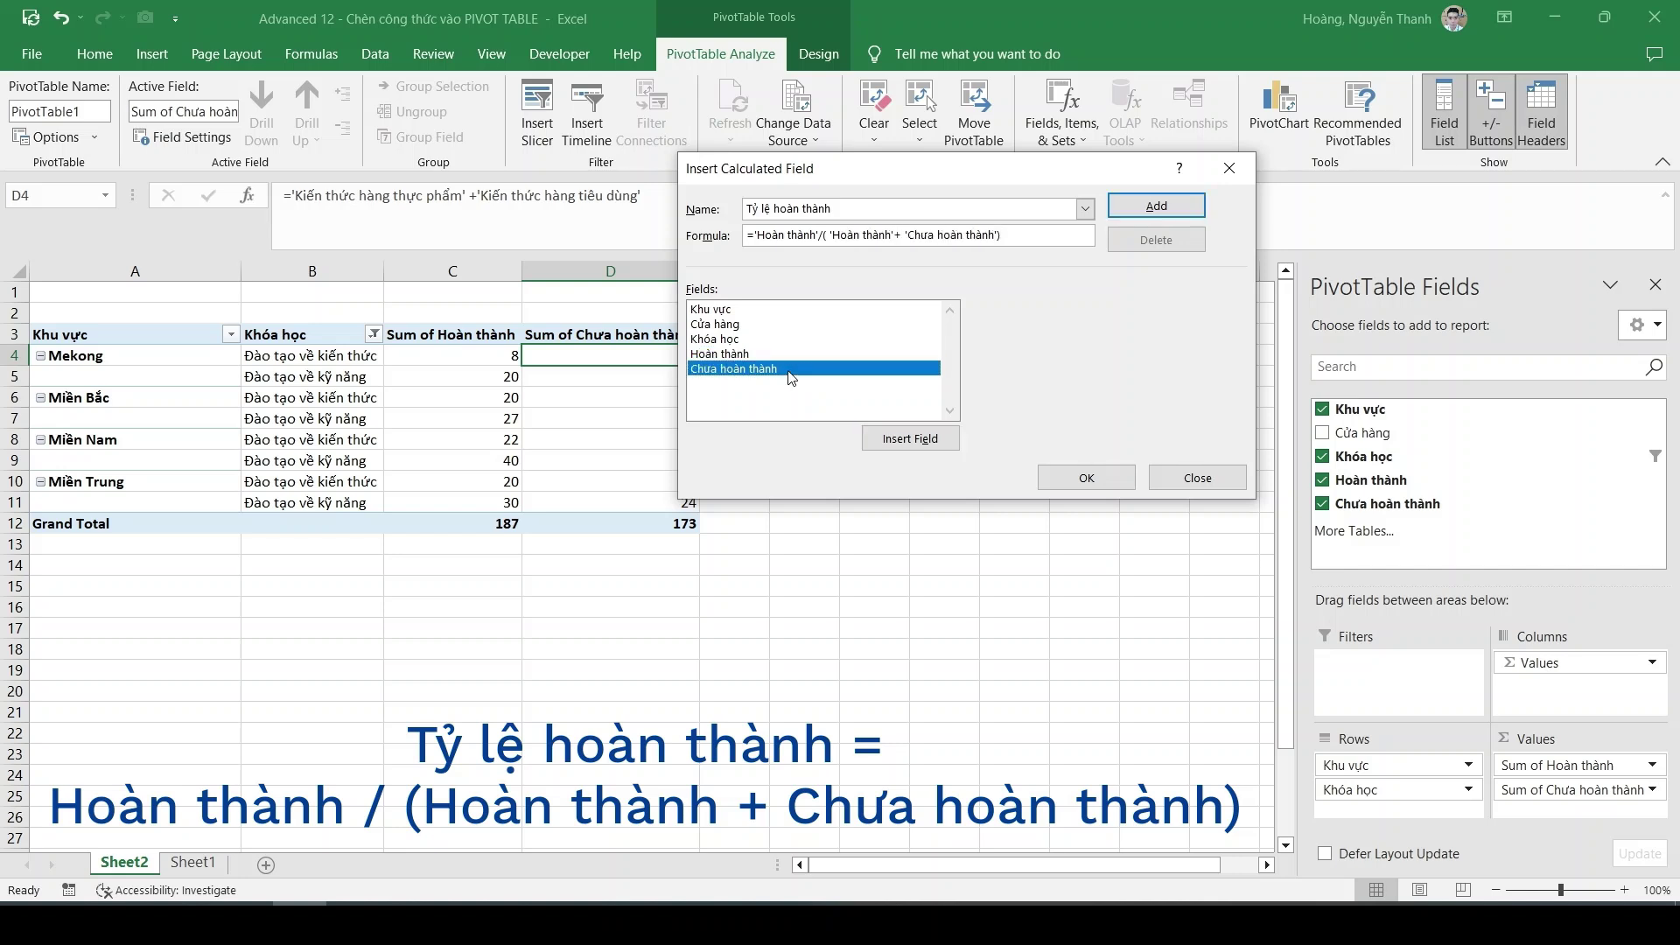
pyautogui.click(1087, 477)
pyautogui.click(819, 357)
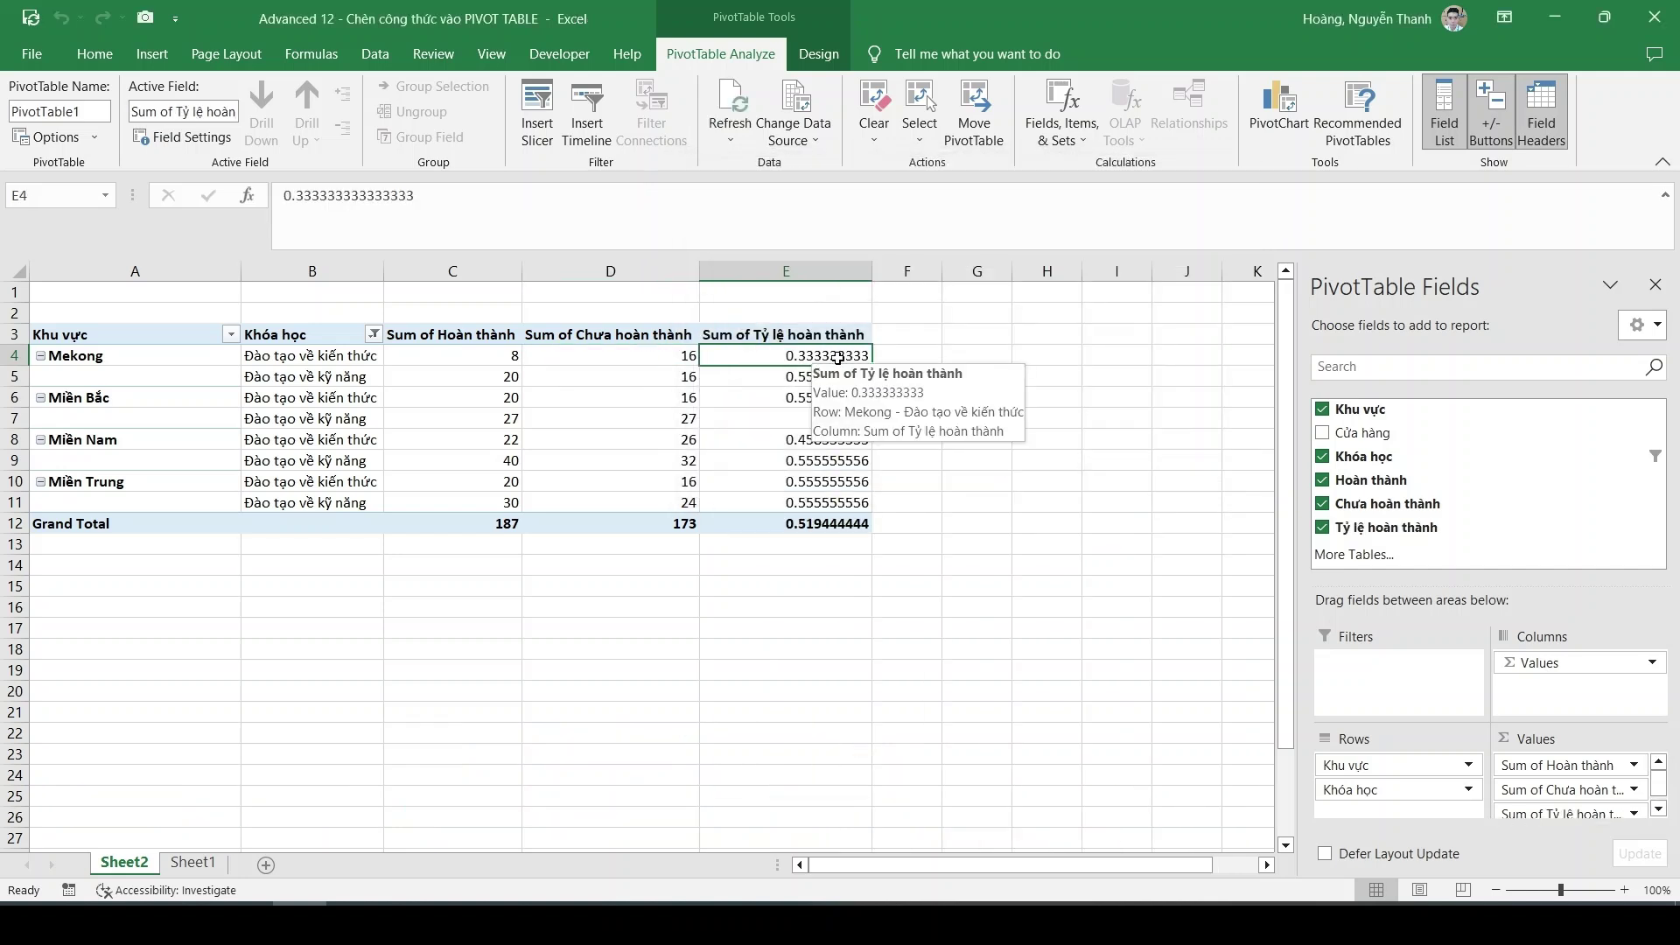
# - Format the Tỷ lệ hoàn thành values as Percentage with 2 decimal places
pyautogui.rightClick(823, 347)
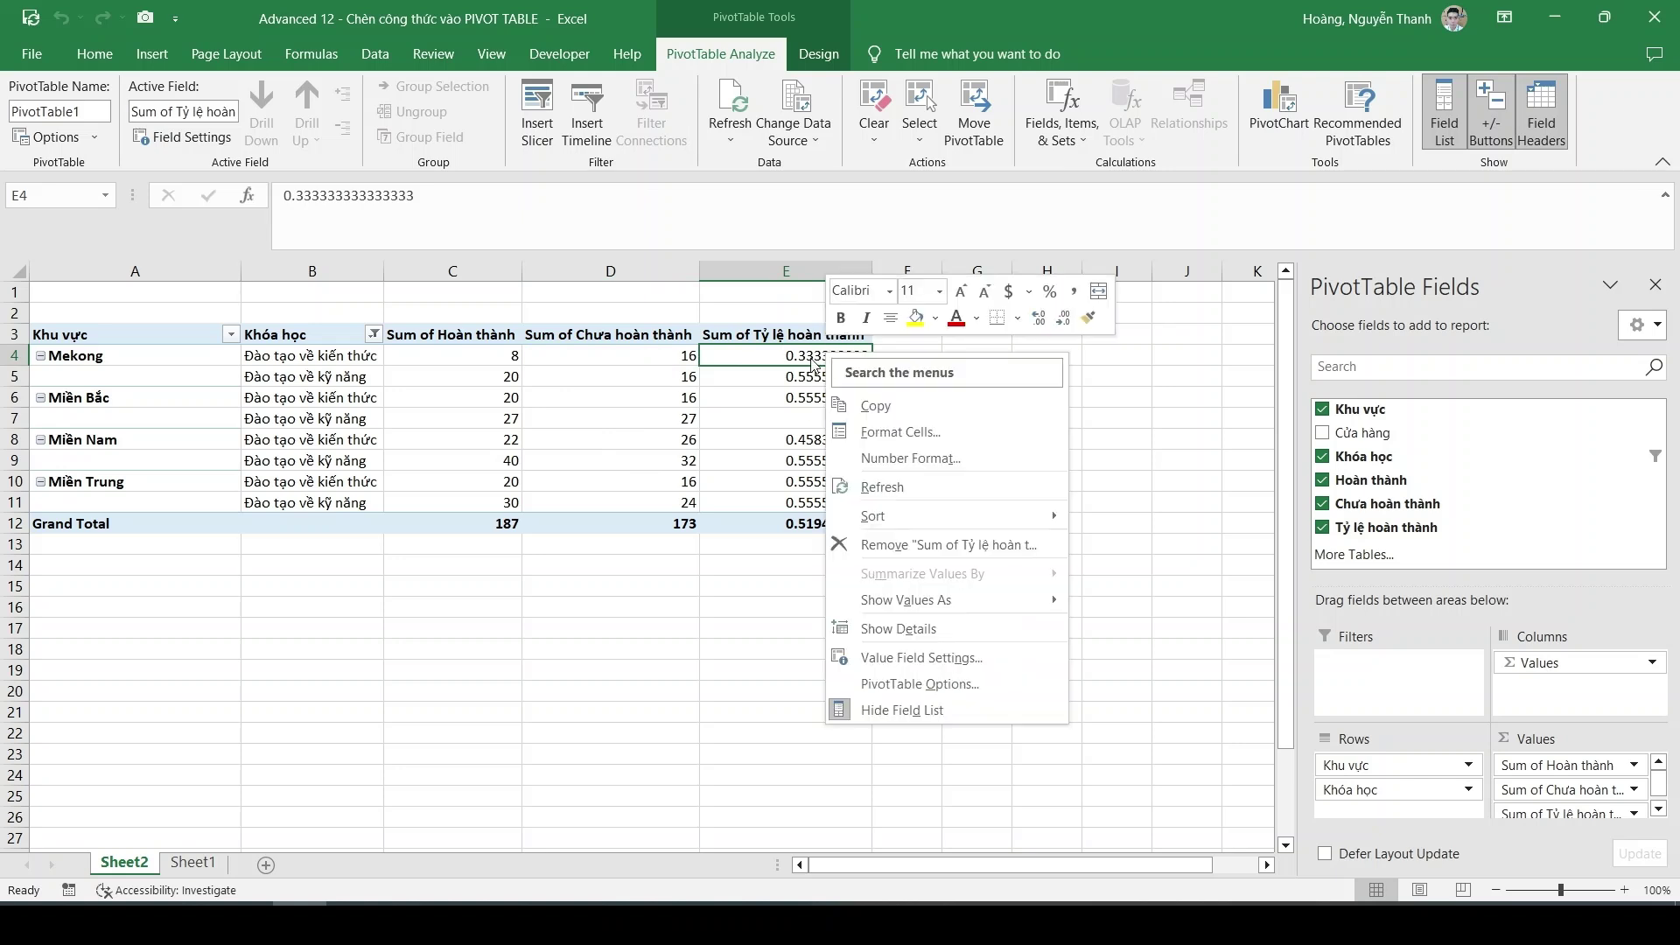
pyautogui.click(901, 460)
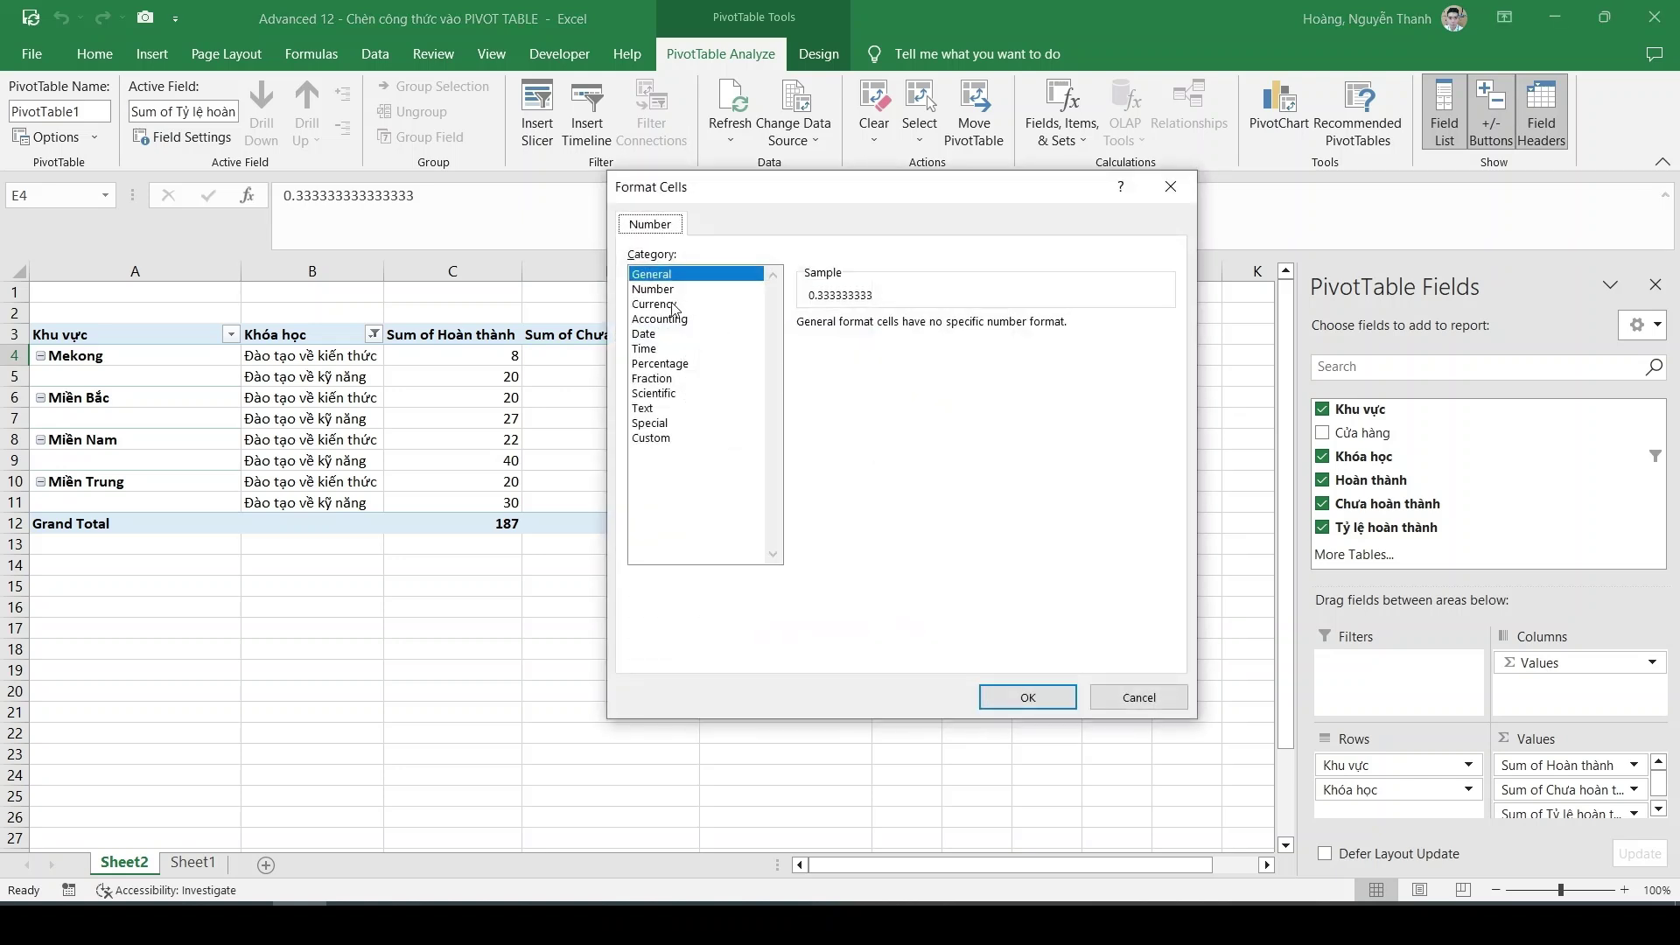
pyautogui.click(674, 365)
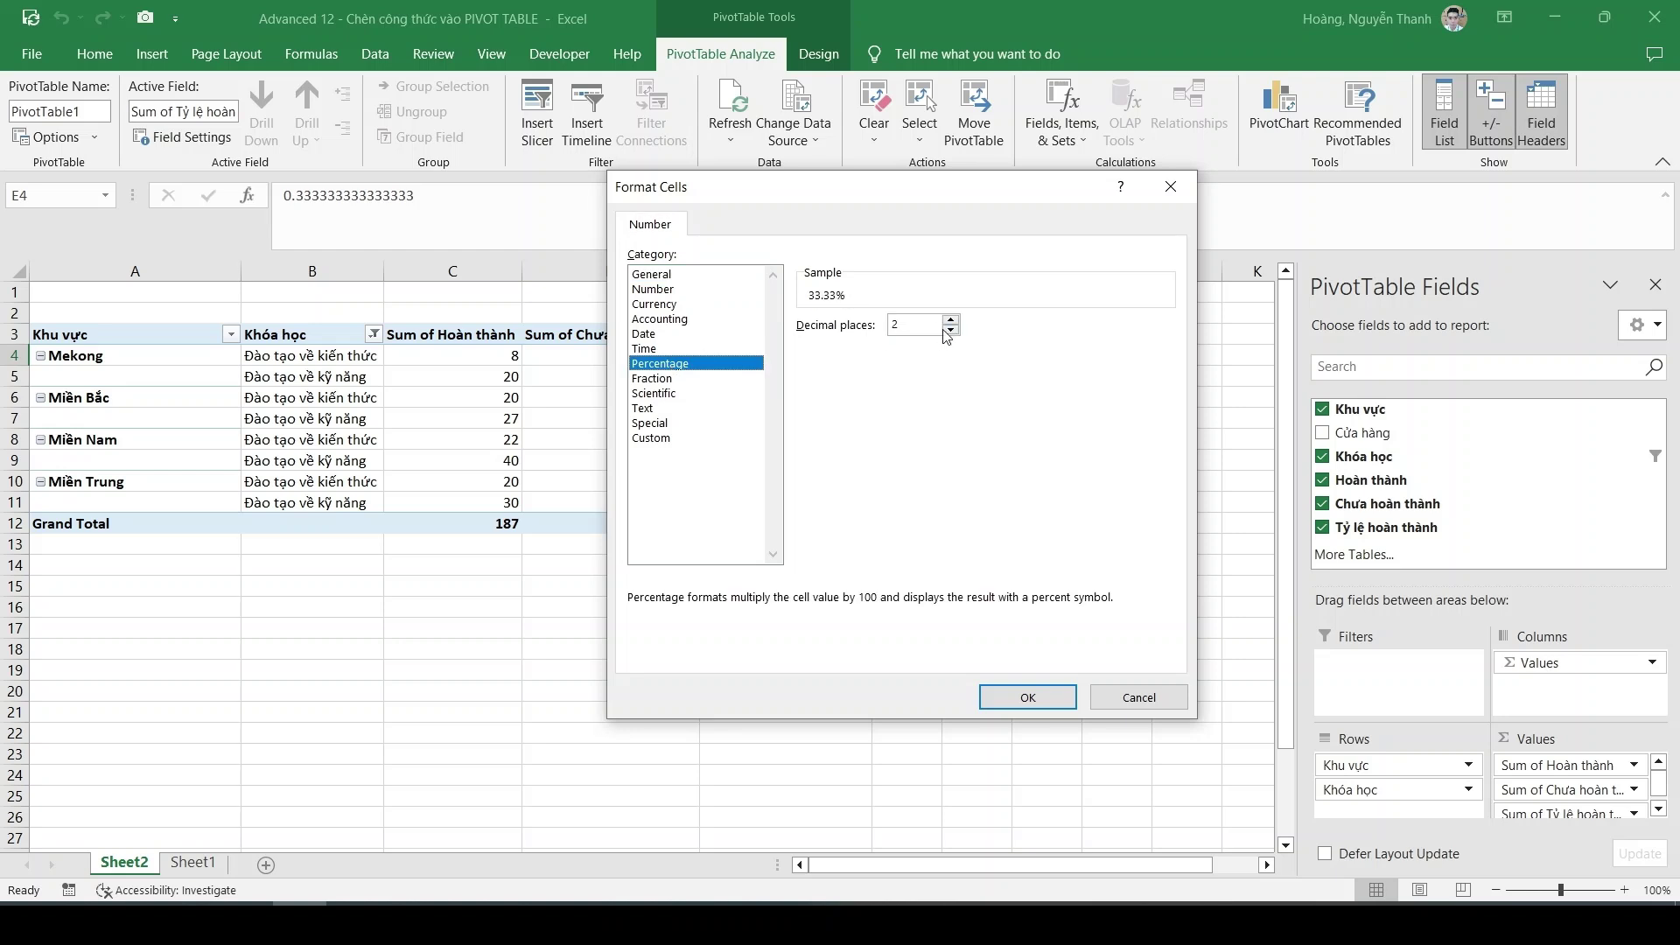
pyautogui.click(1024, 696)
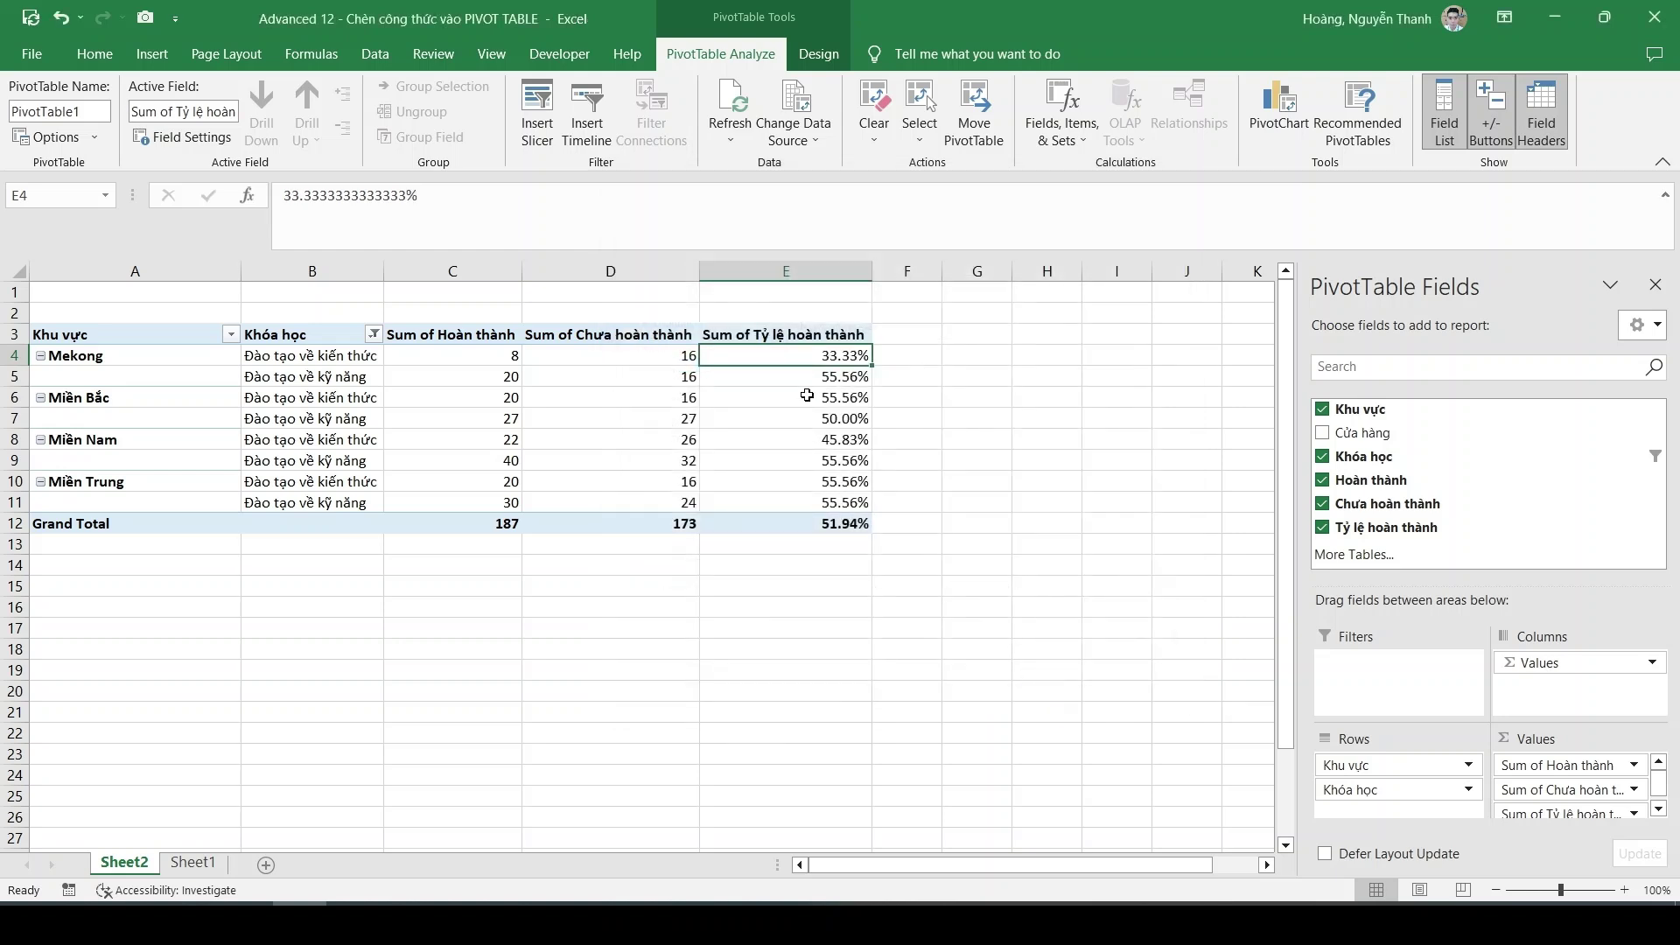
pyautogui.moveTo(801, 355); pyautogui.dragTo(798, 506)
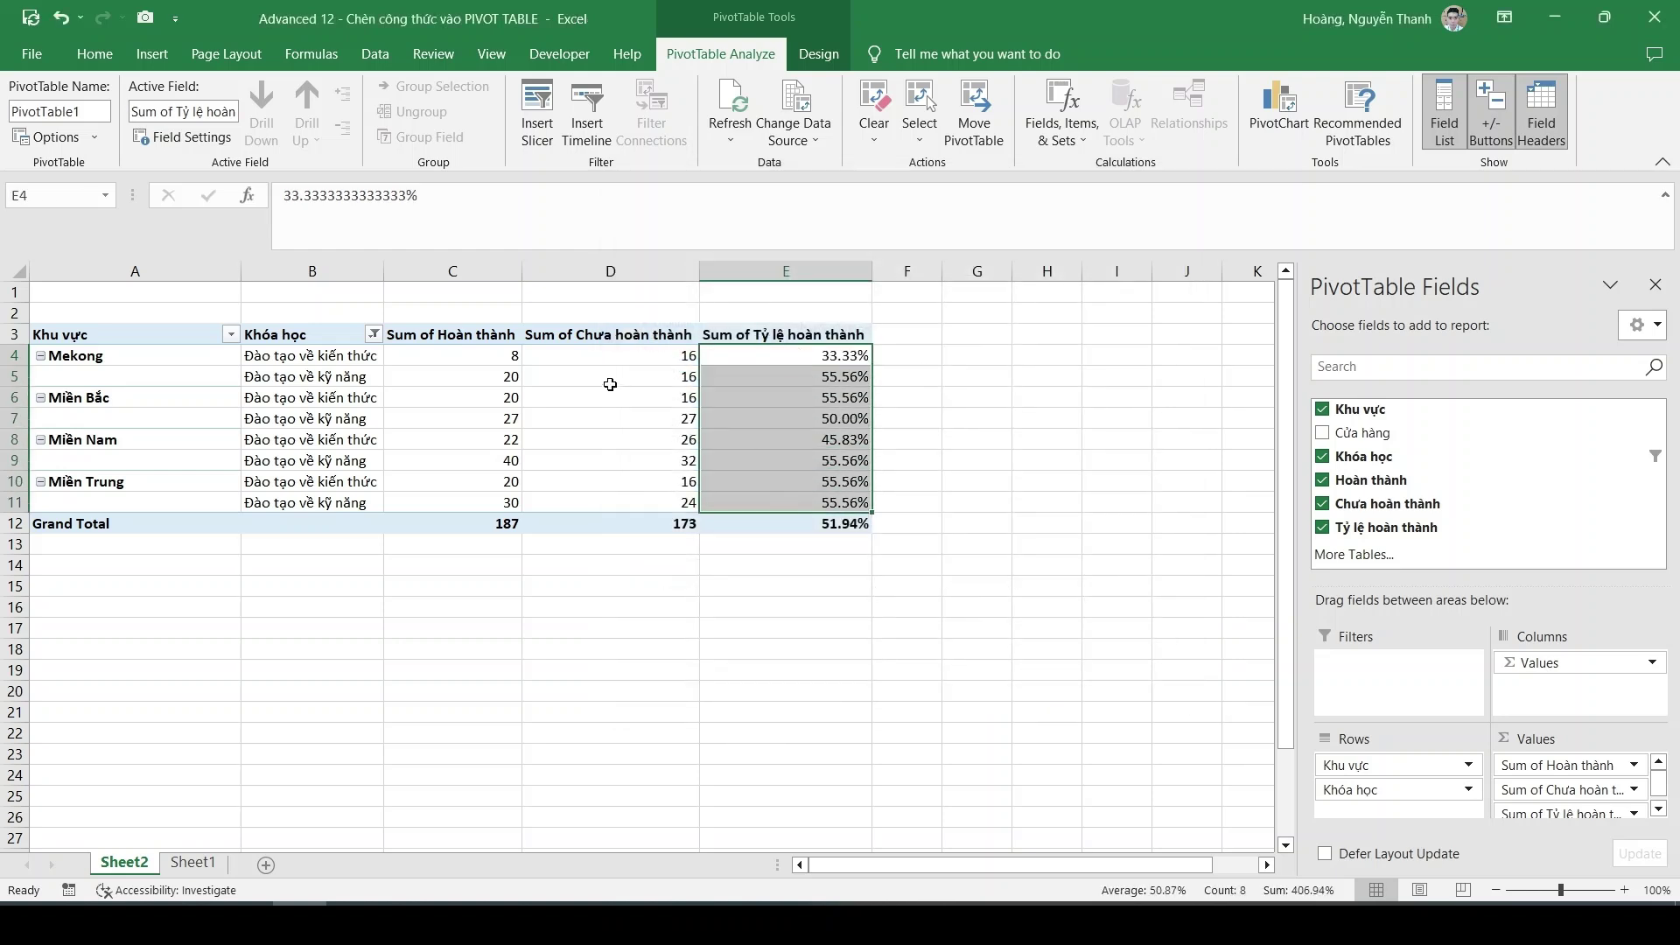
pyautogui.click(27, 355)
pyautogui.click(468, 353)
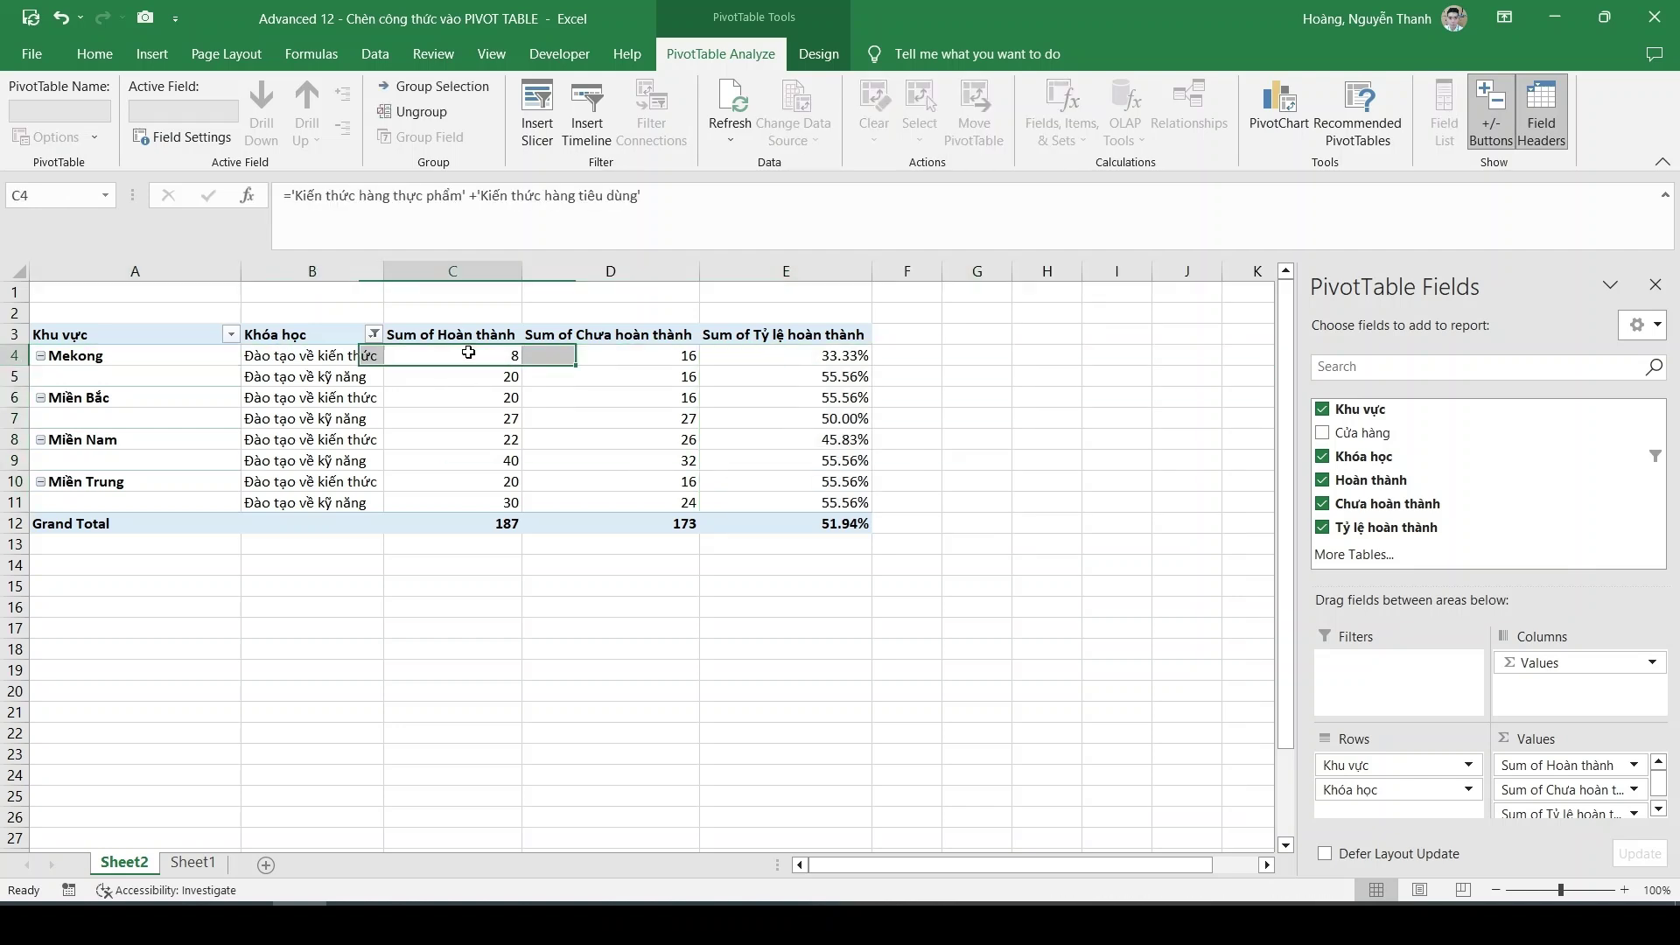
pyautogui.moveTo(626, 353); pyautogui.dragTo(482, 354)
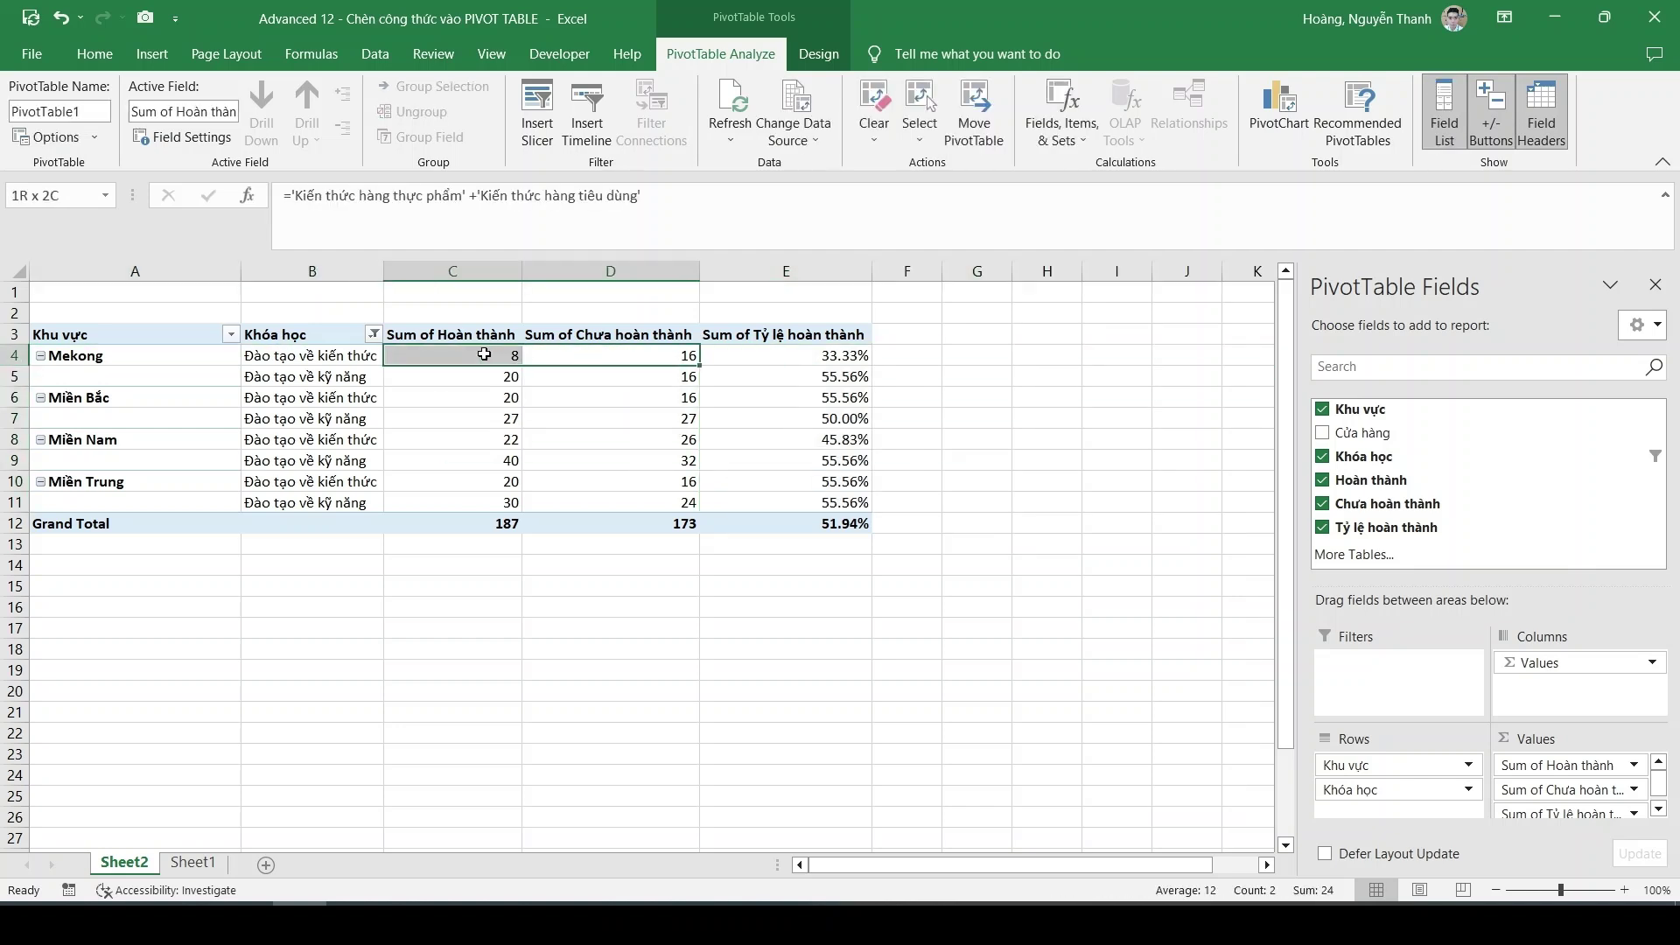
pyautogui.click(613, 354)
pyautogui.click(783, 355)
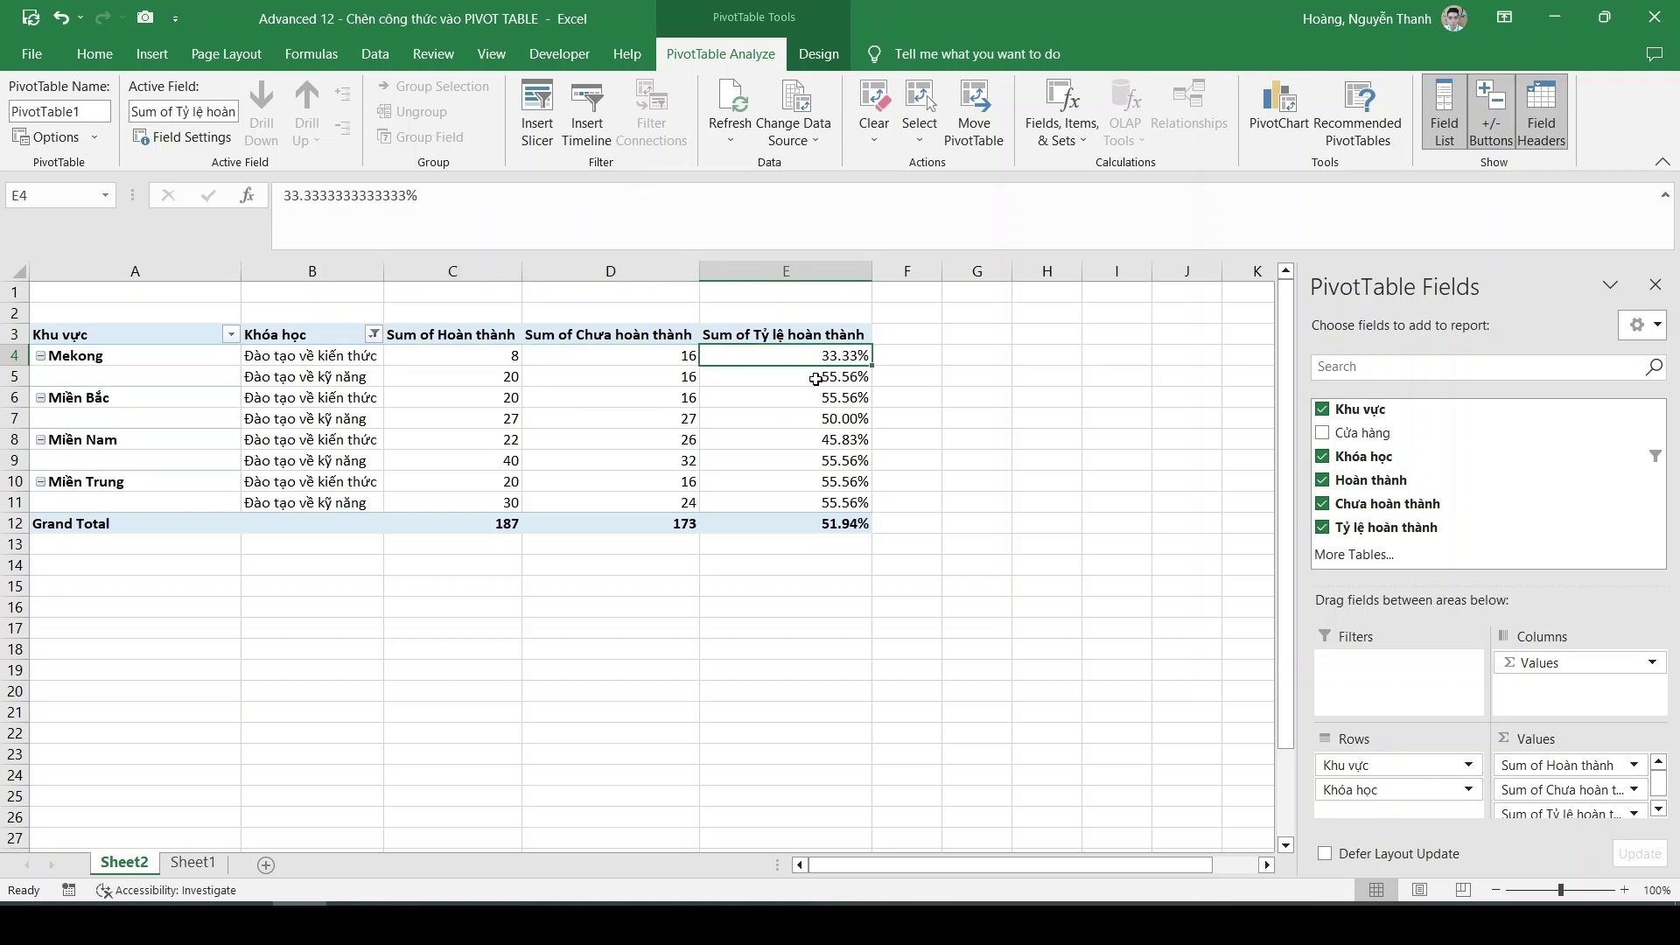
pyautogui.moveTo(799, 525); pyautogui.dragTo(71, 344)
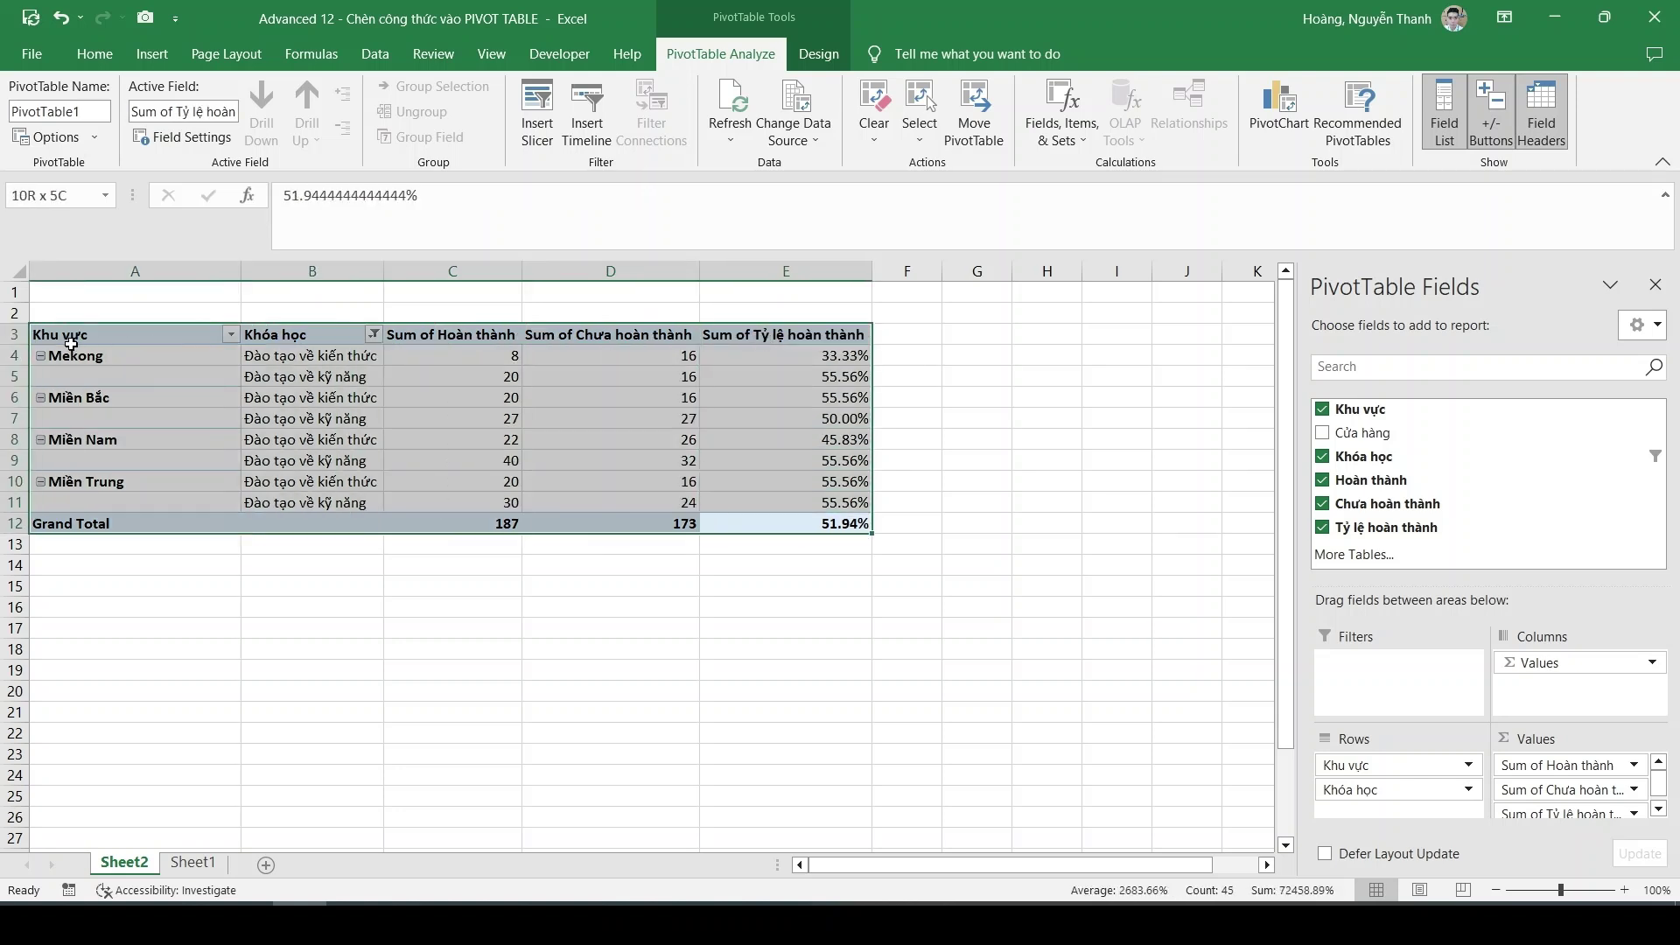
pyautogui.click(536, 456)
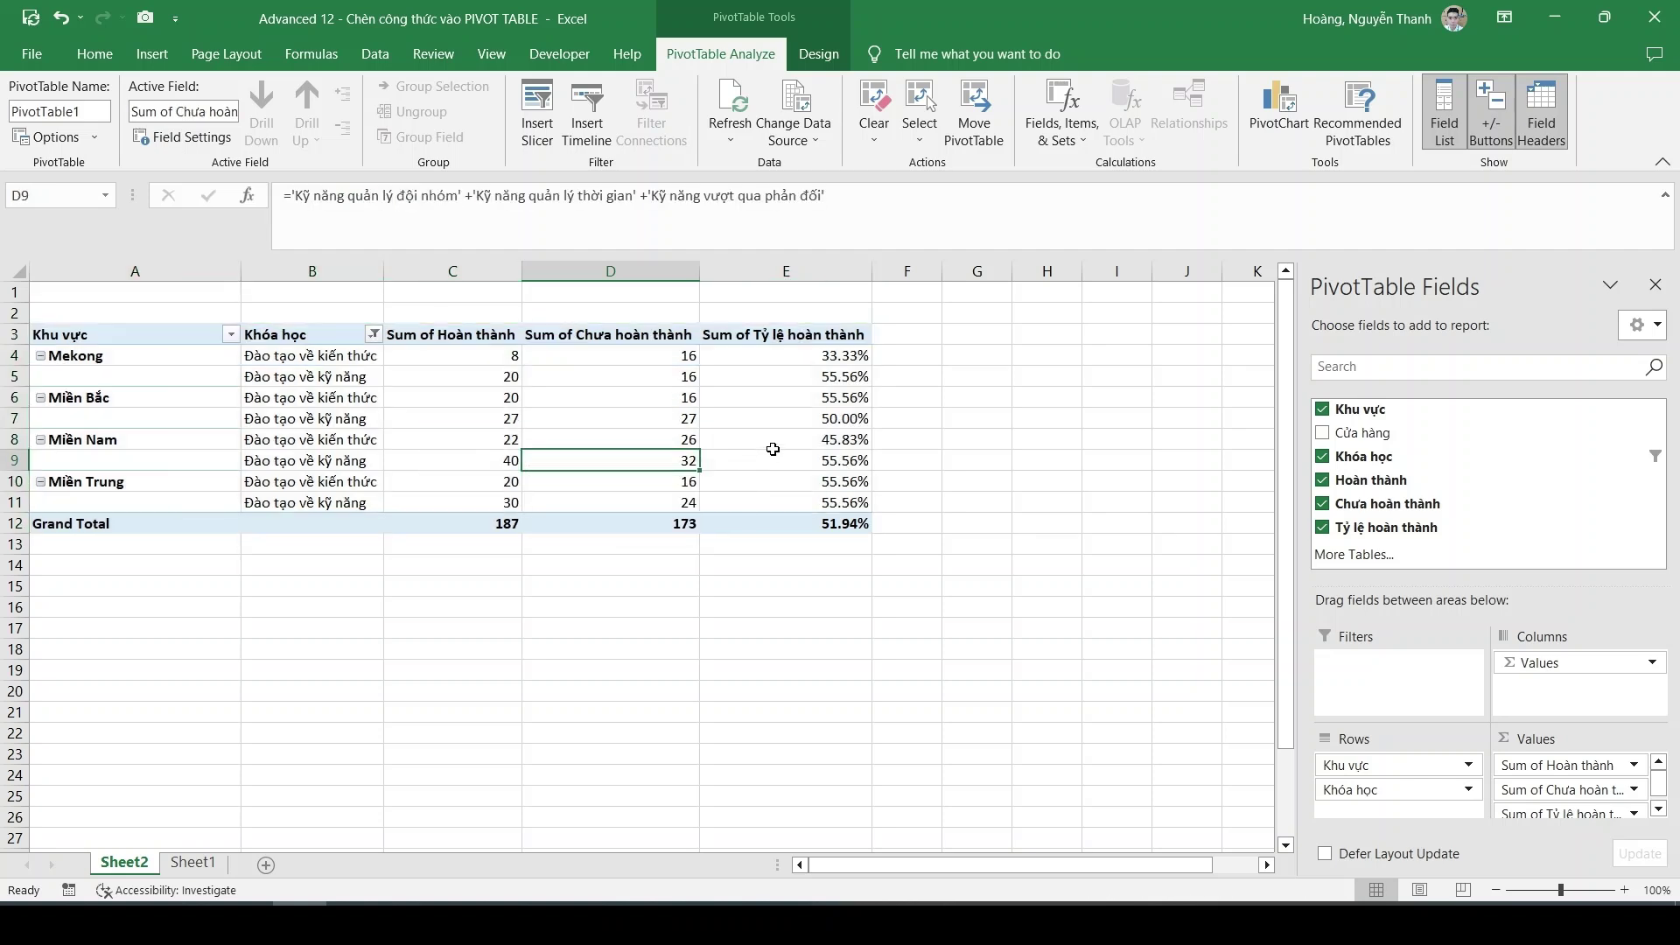
pyautogui.click(791, 334)
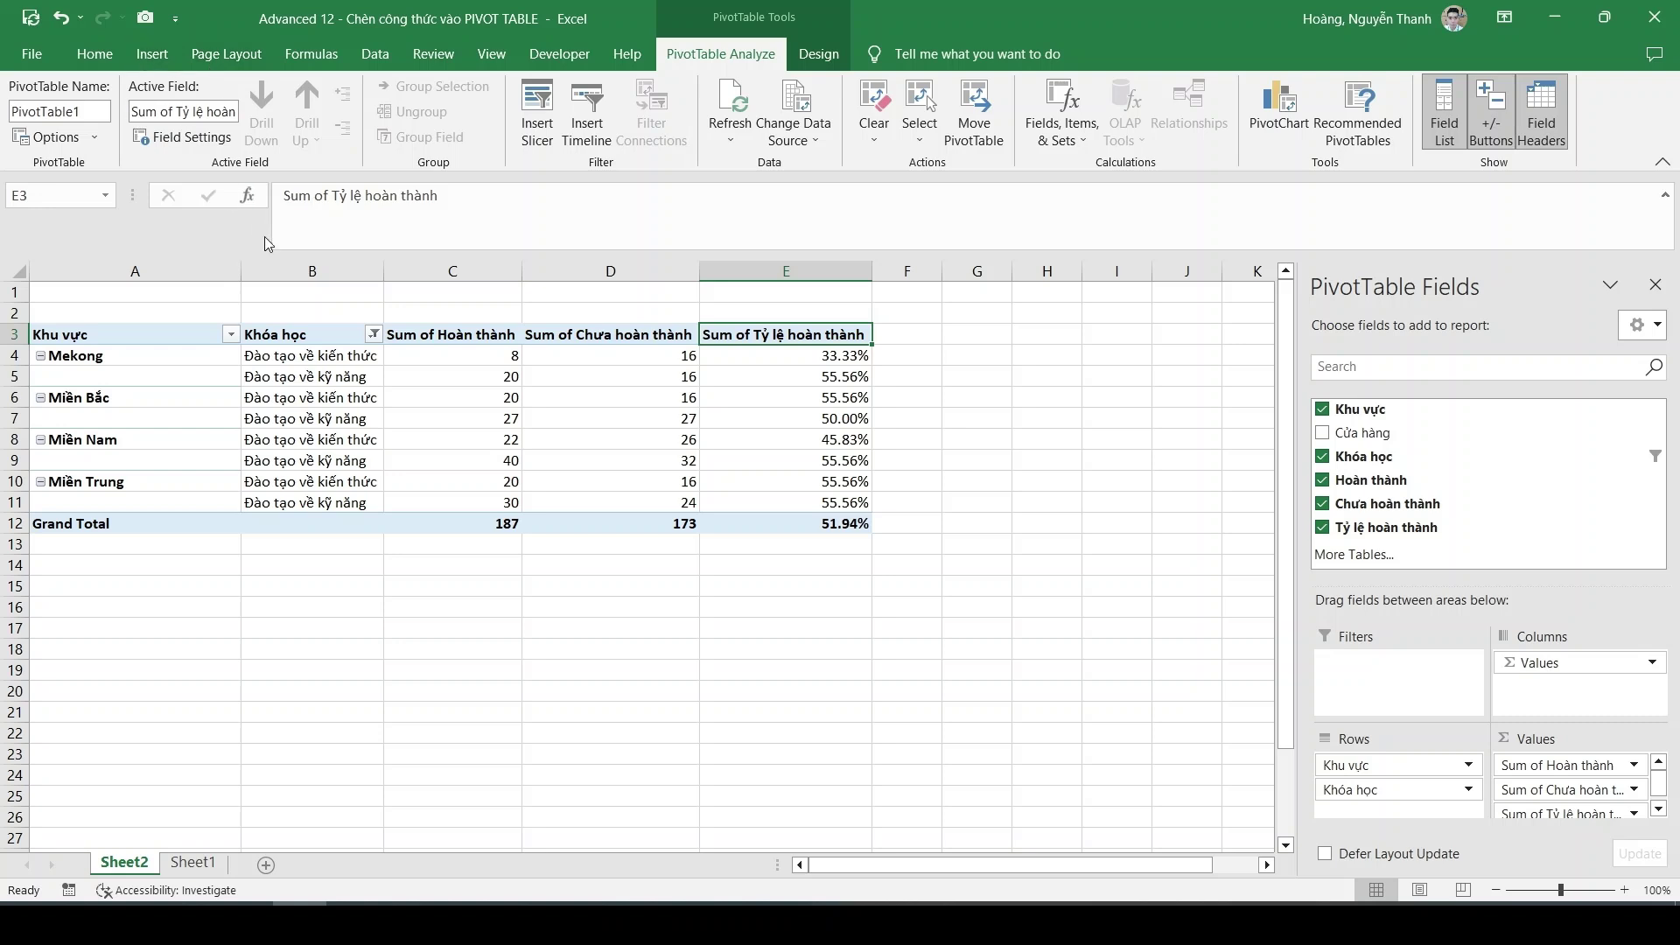
pyautogui.click(105, 357)
pyautogui.click(603, 377)
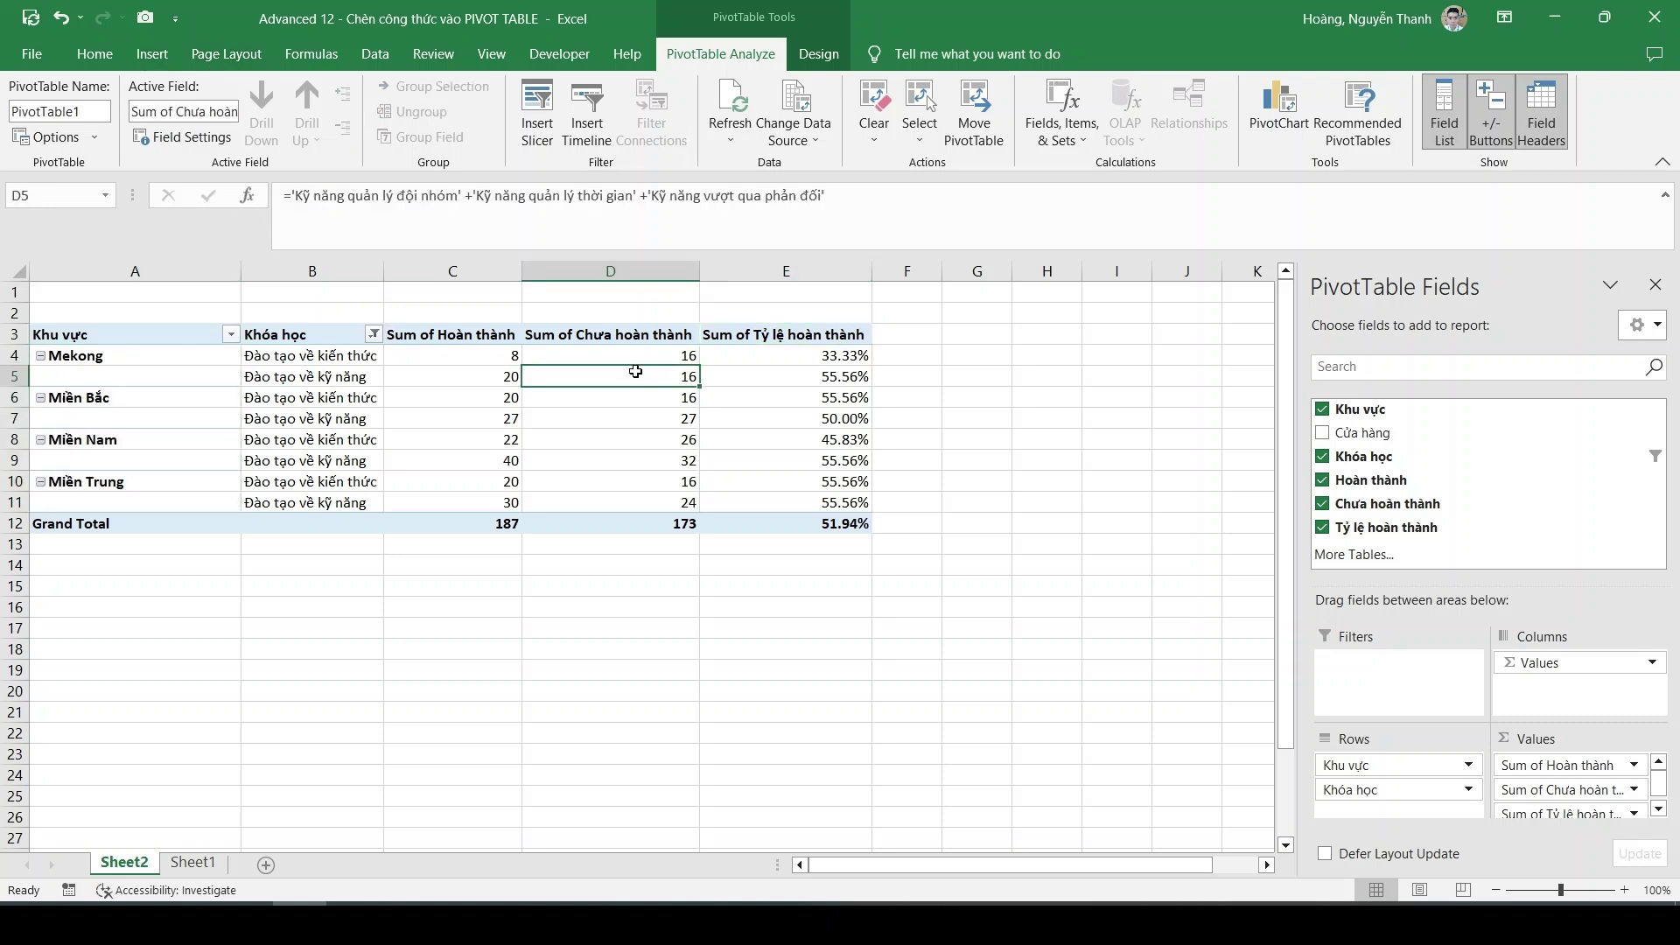
pyautogui.click(1094, 140)
pyautogui.click(1098, 220)
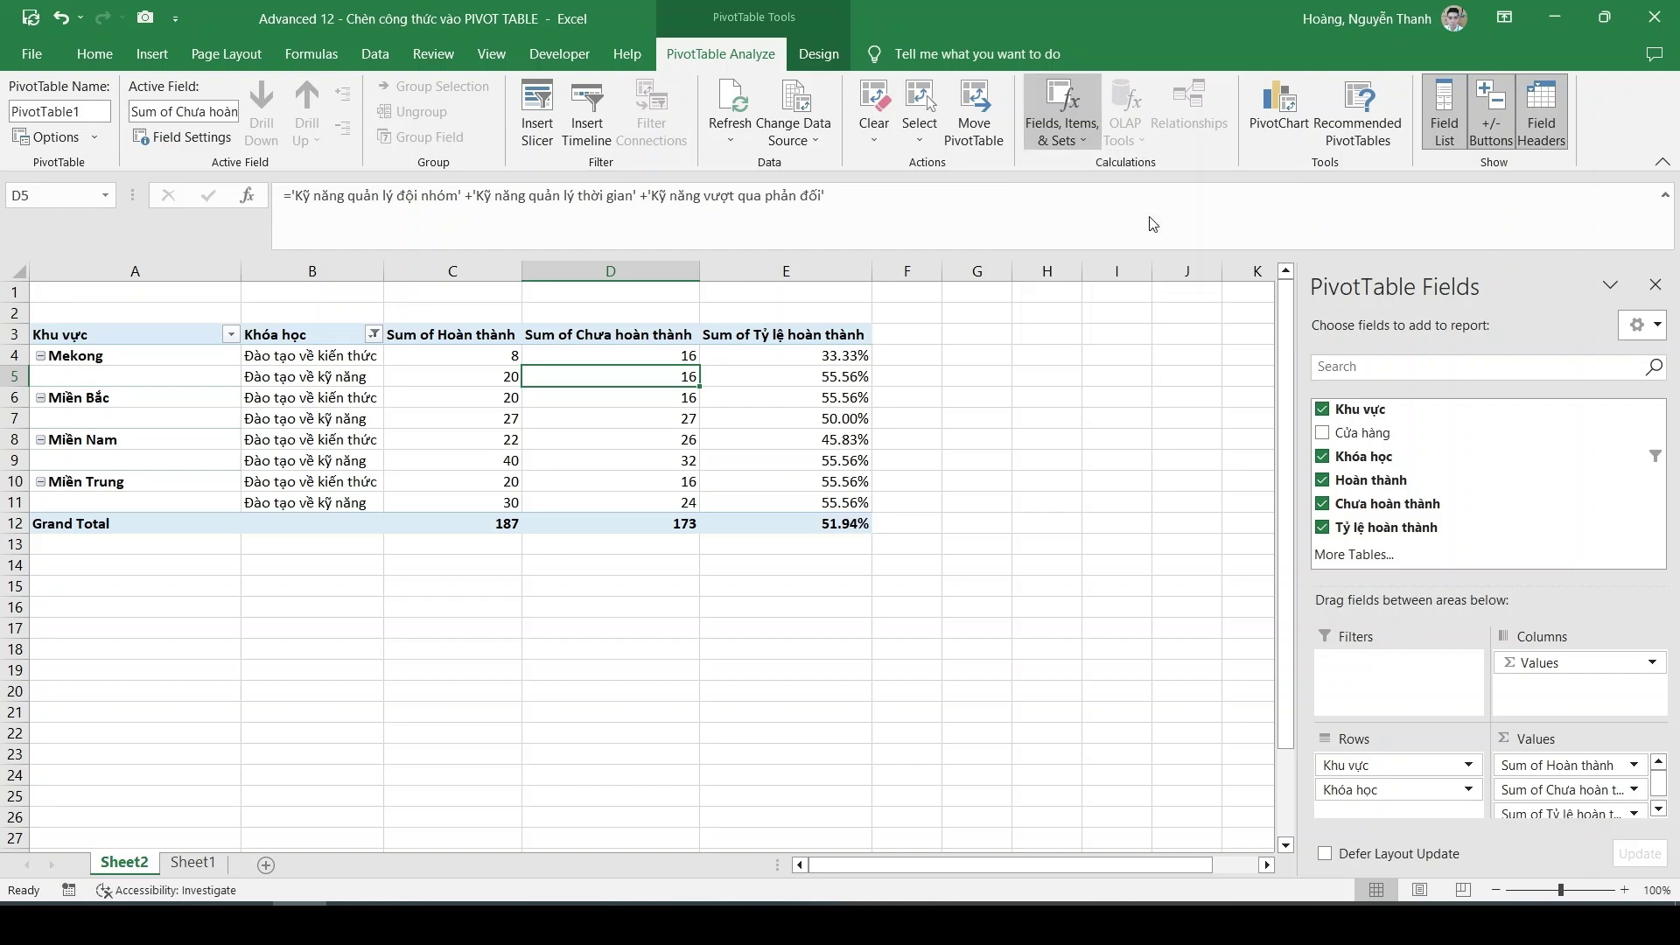
pyautogui.click(765, 245)
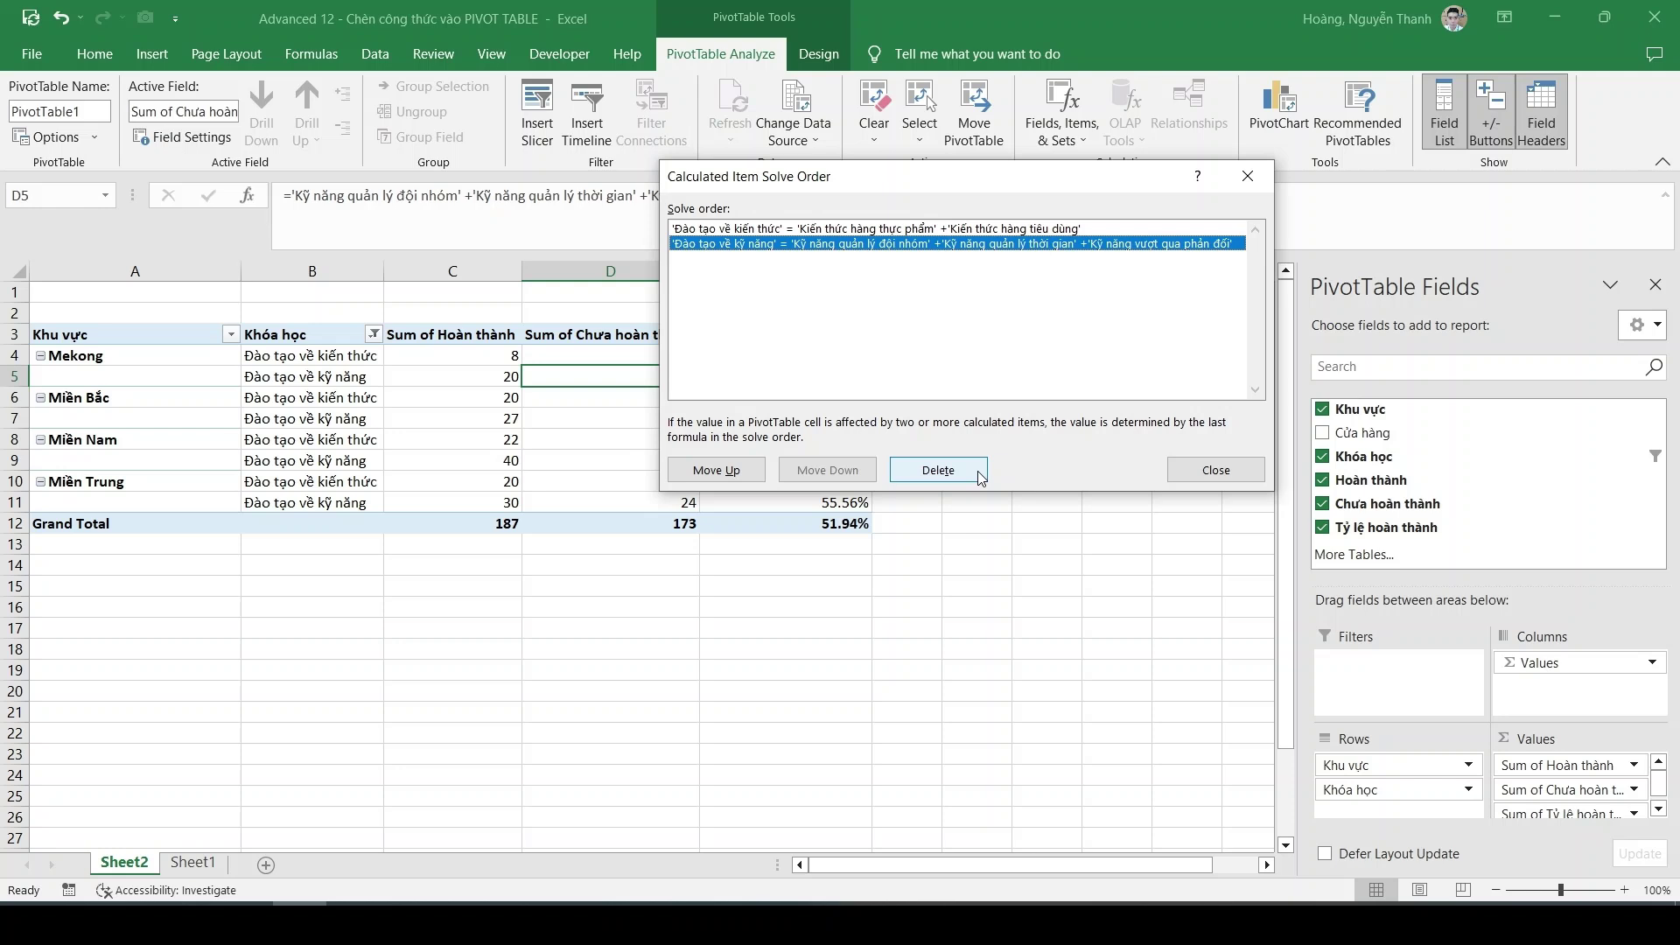
pyautogui.click(1216, 469)
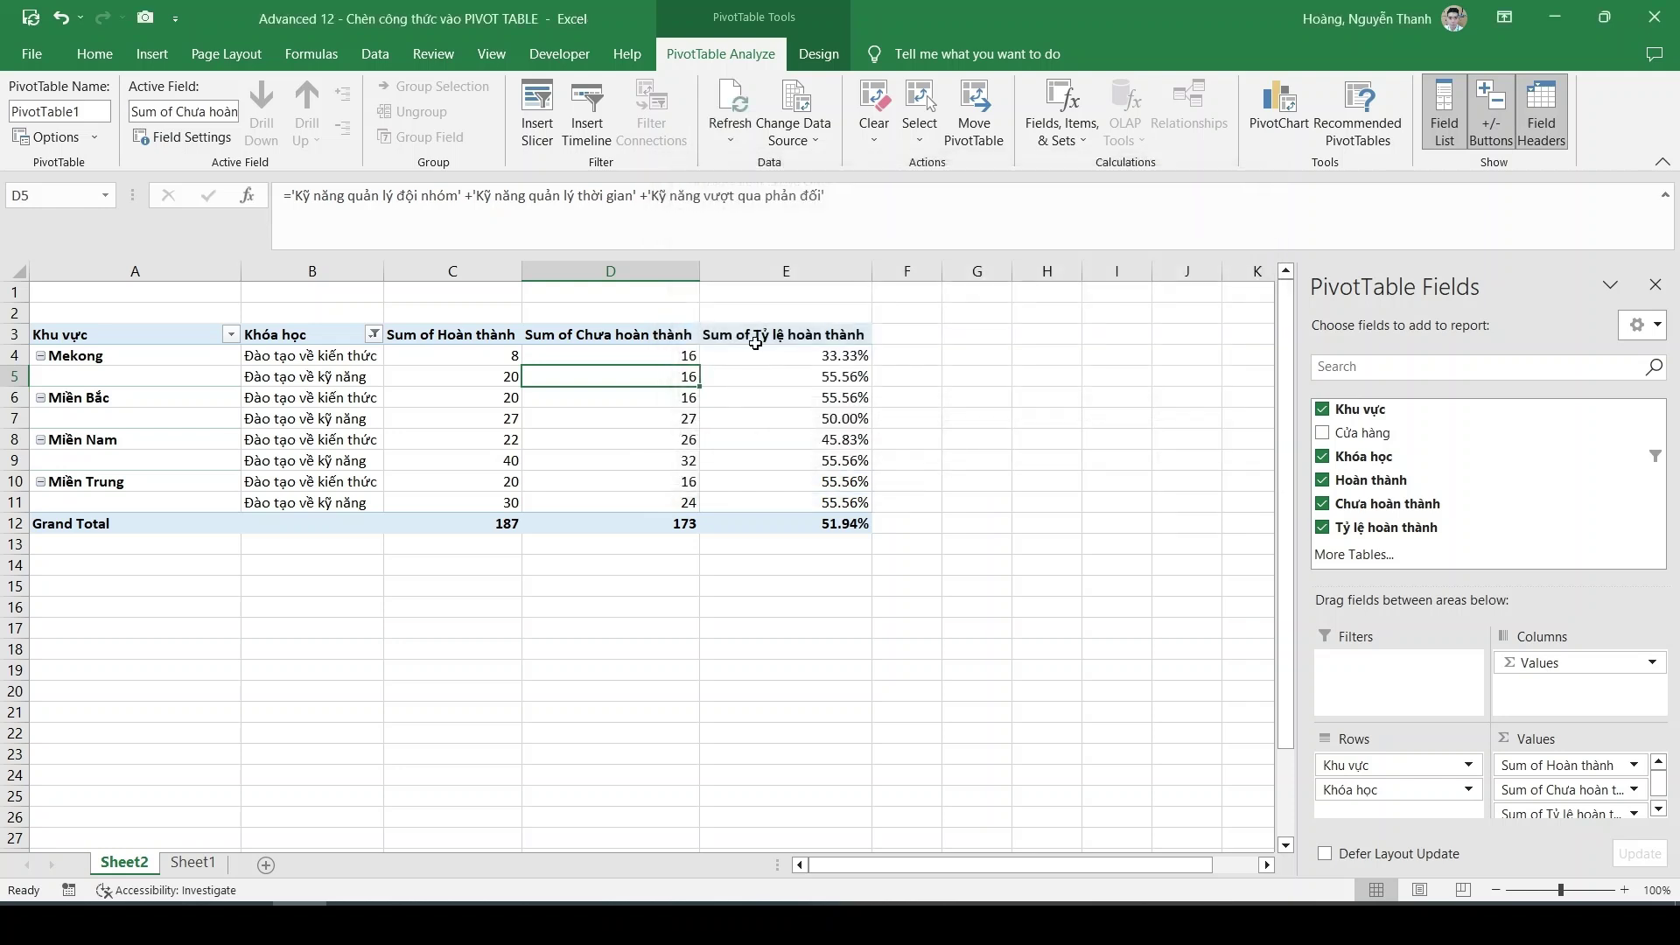
pyautogui.click(762, 335)
# - Give the E3 header a red fill with white text
pyautogui.click(94, 53)
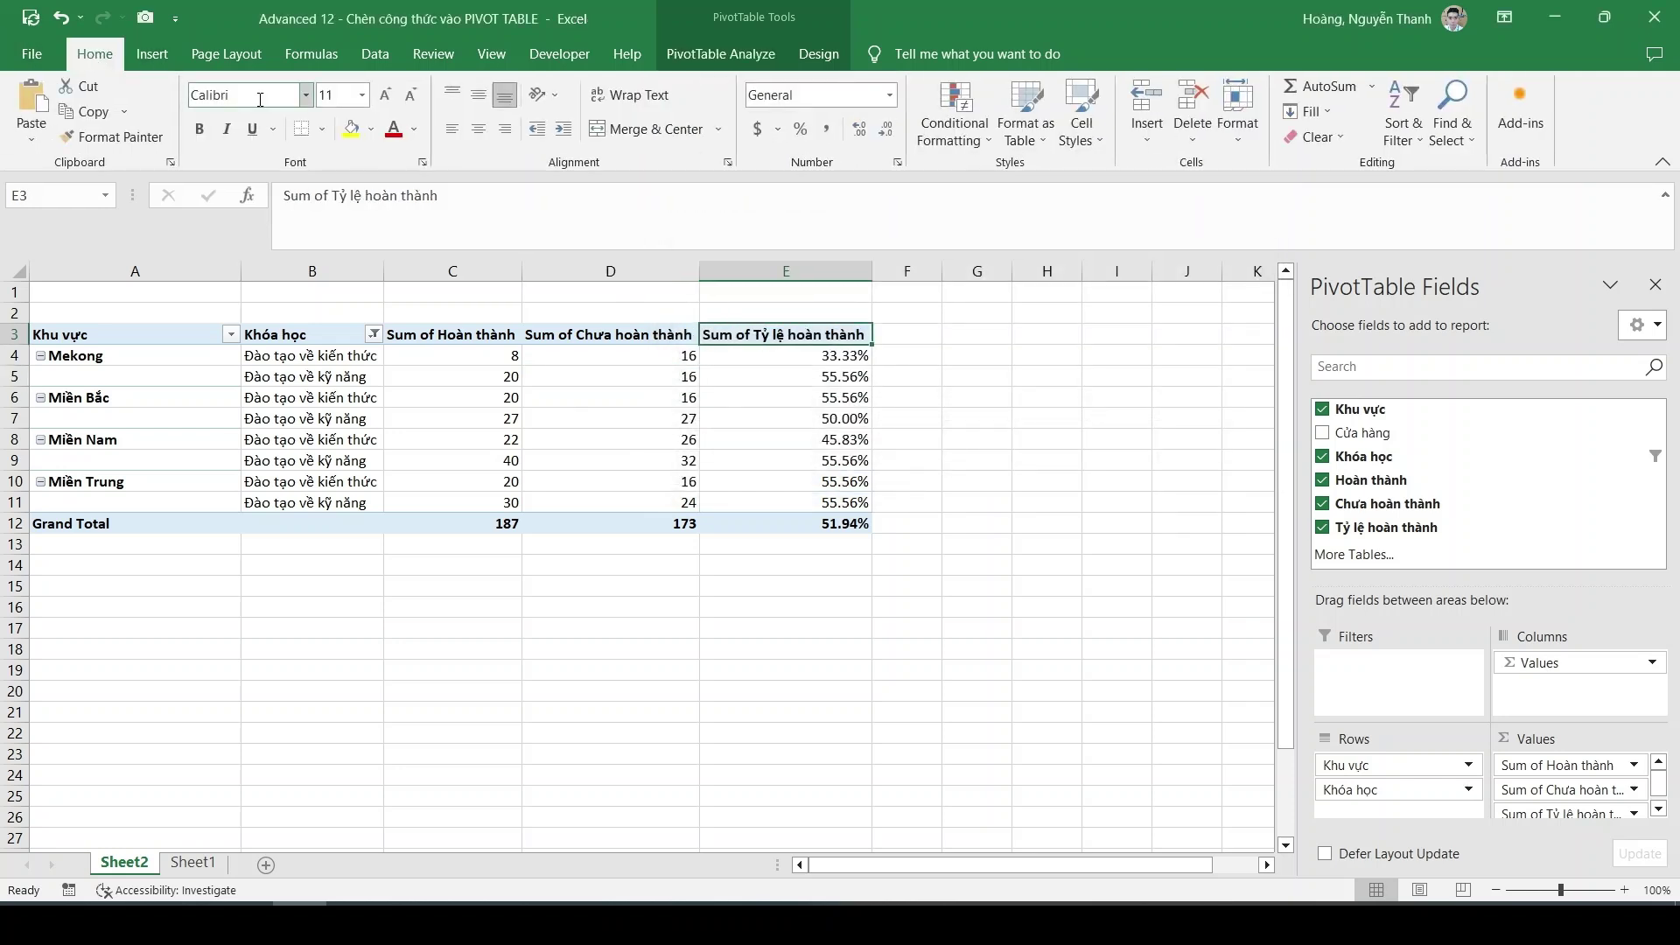
pyautogui.click(371, 129)
pyautogui.click(350, 304)
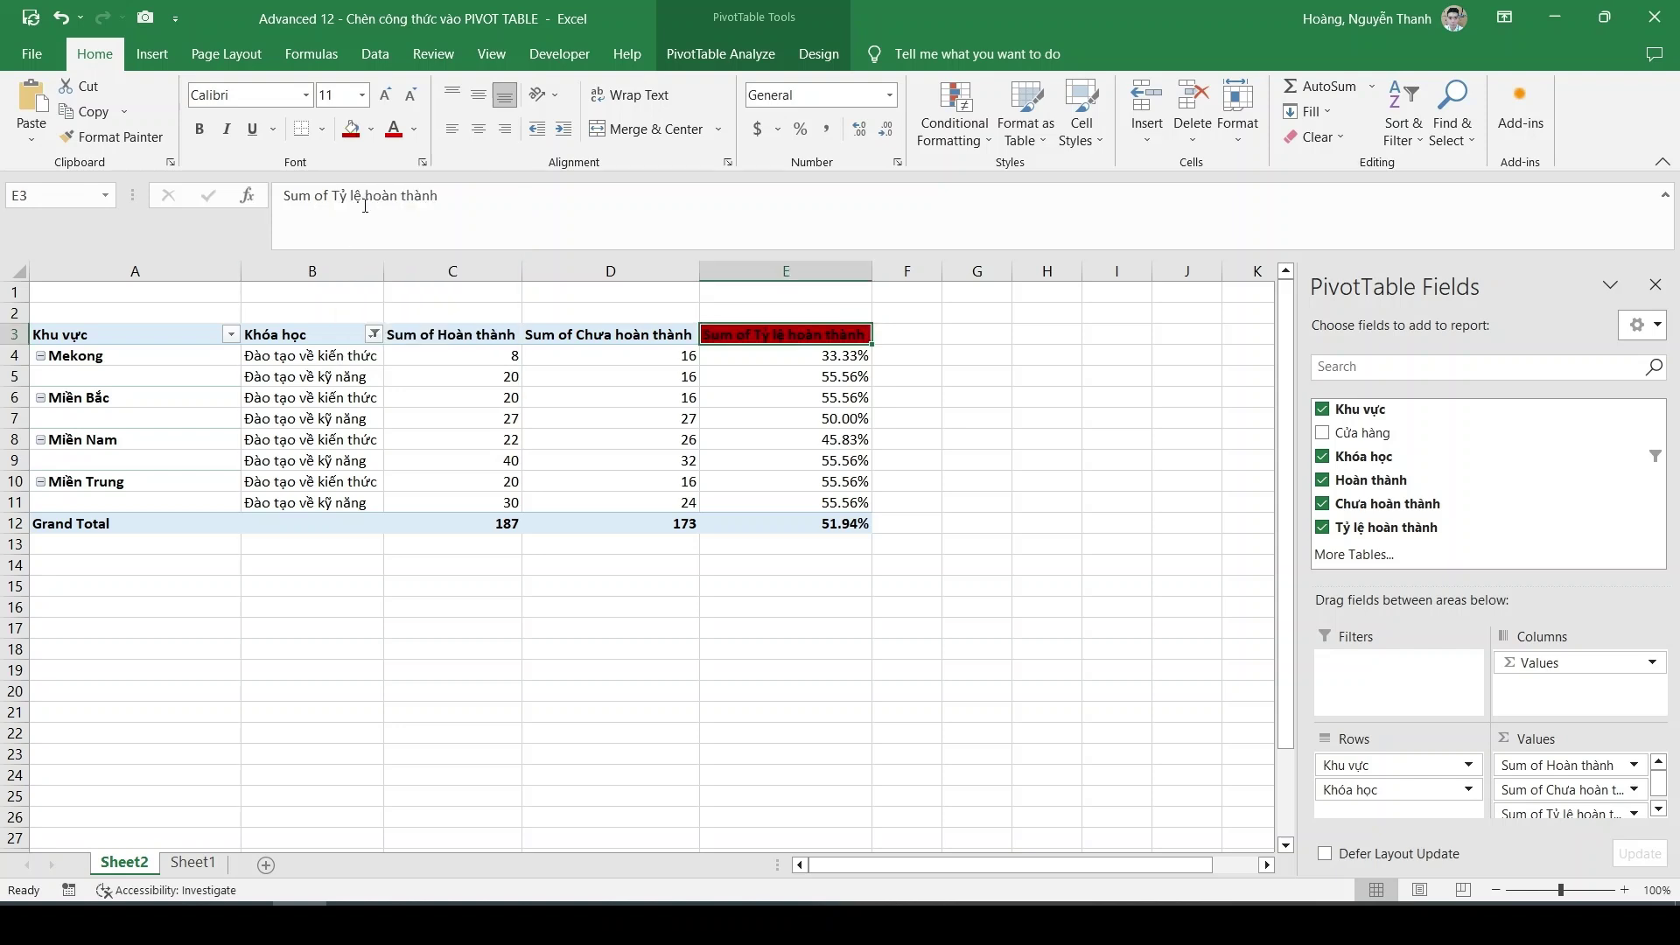
pyautogui.click(414, 129)
pyautogui.click(389, 194)
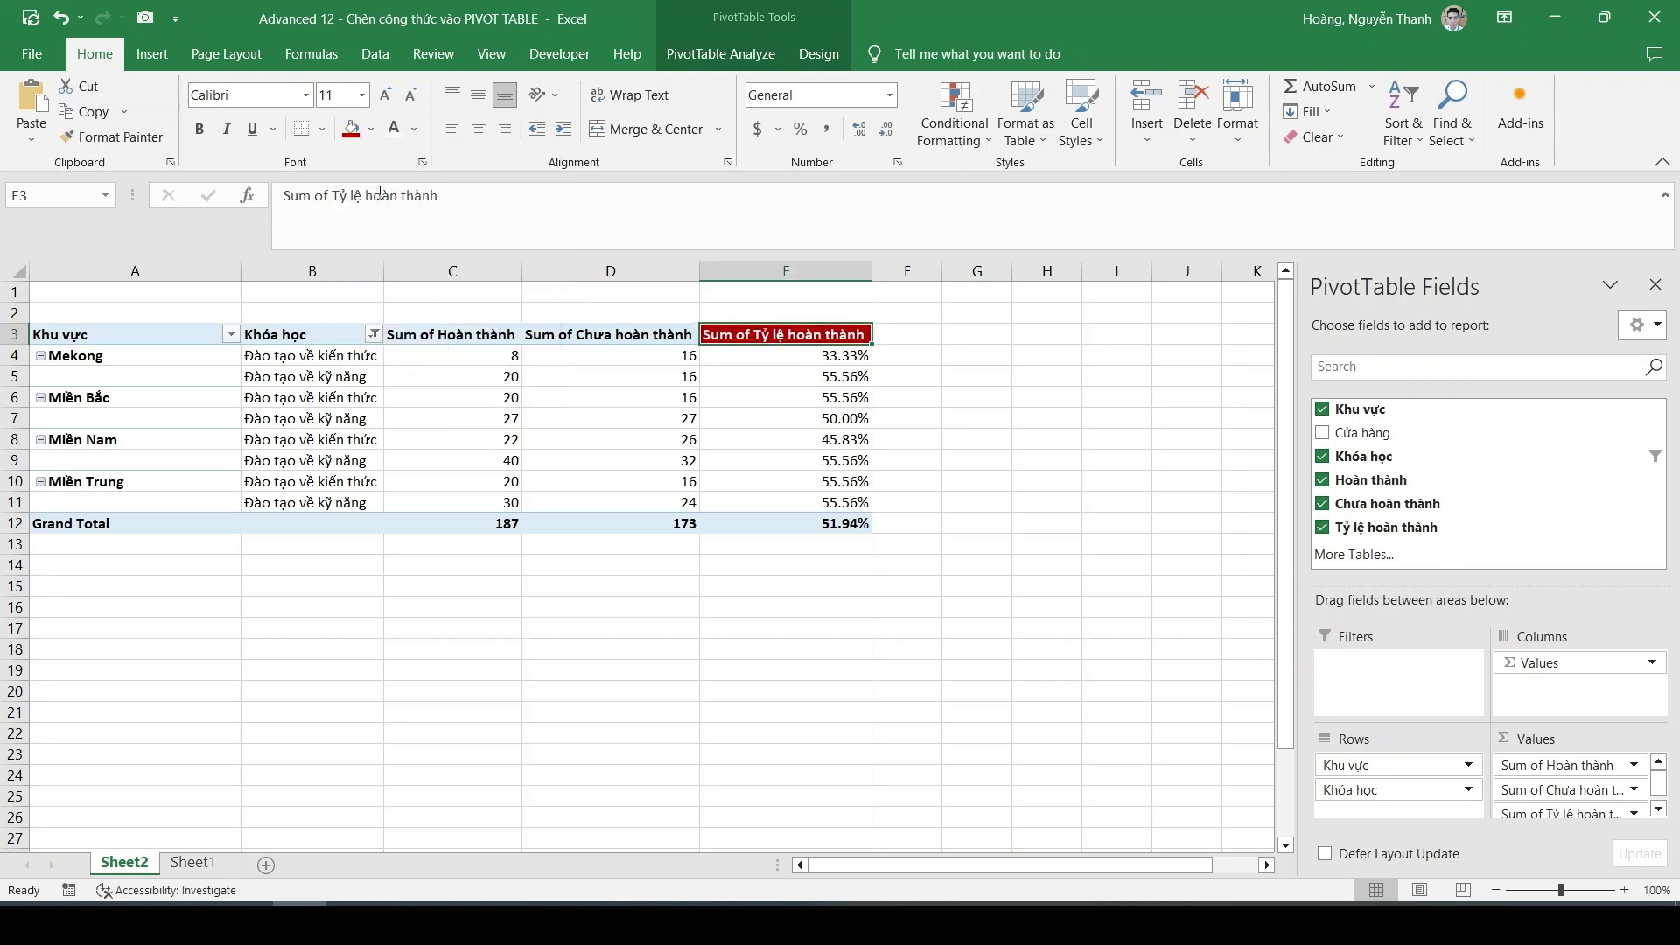
# - Fill the C3 Sum of Hoàn thành header green and D3 Sum of Chưa hoàn thành blue
pyautogui.click(449, 334)
pyautogui.click(372, 129)
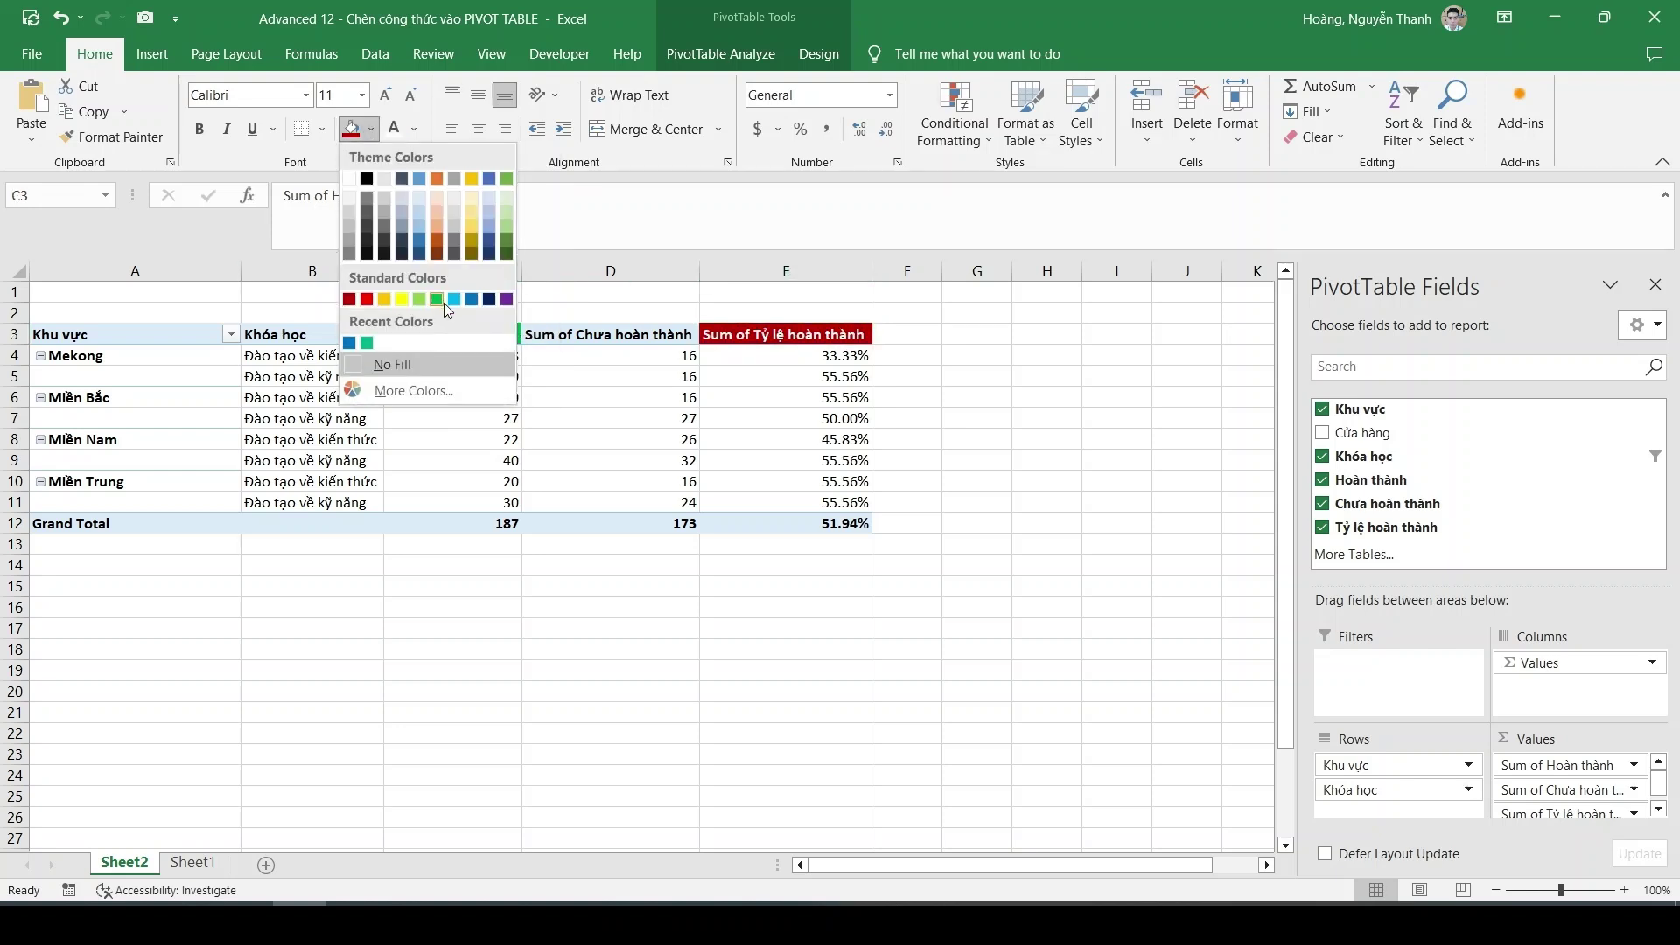
pyautogui.click(367, 343)
pyautogui.click(536, 334)
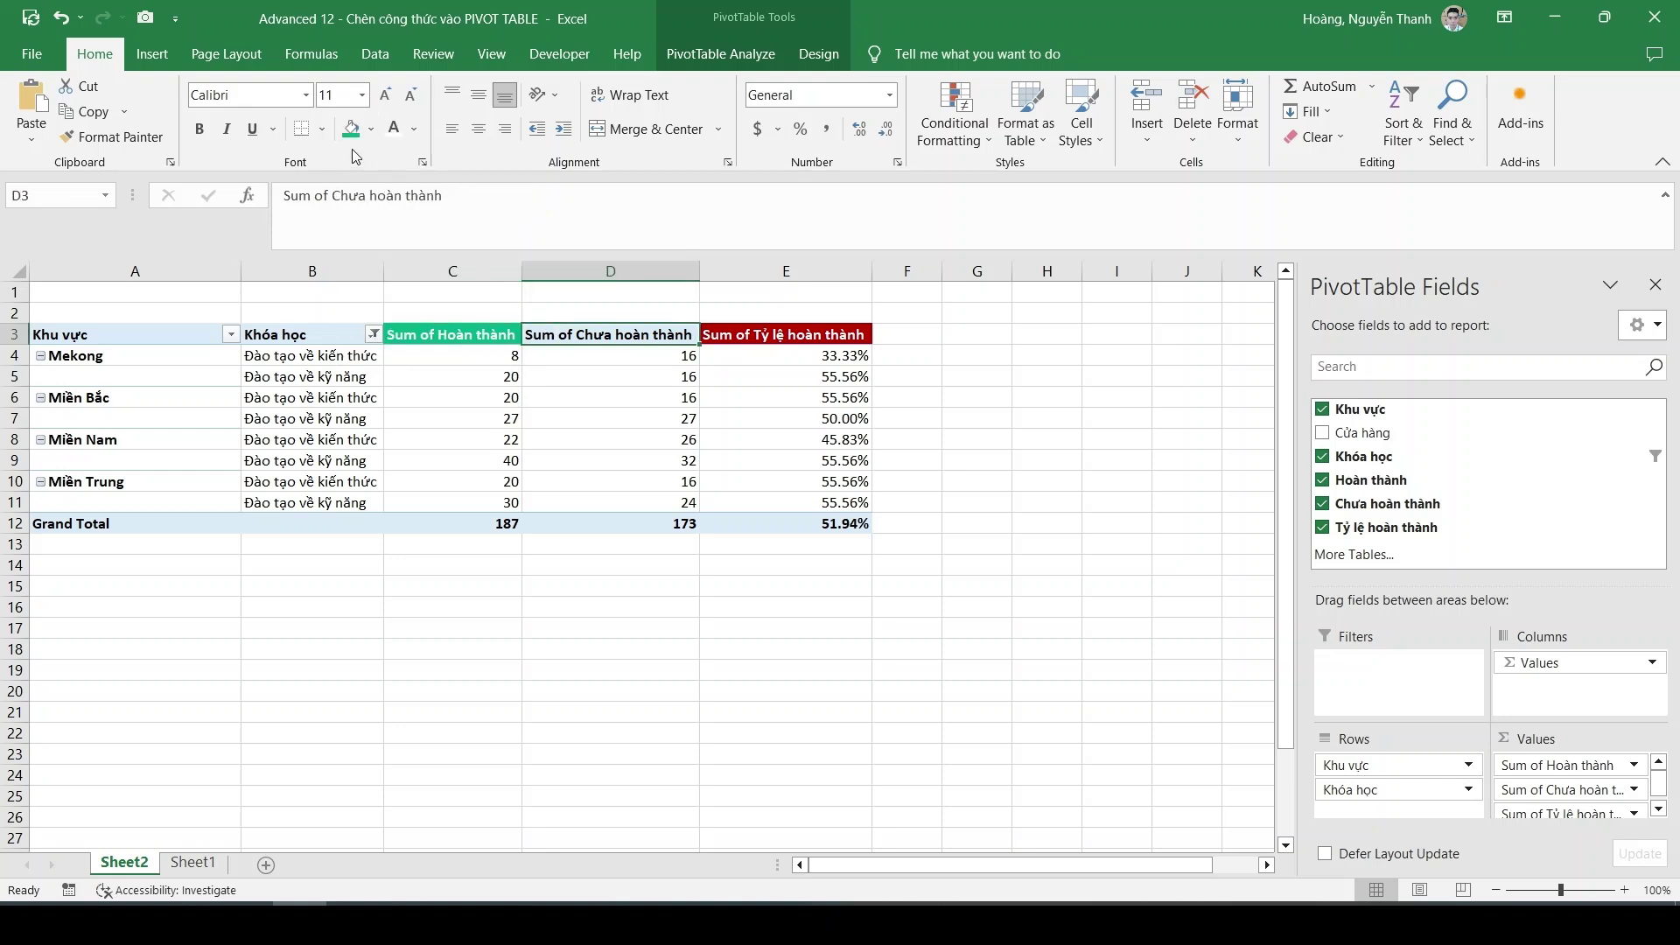
pyautogui.click(371, 129)
pyautogui.click(367, 343)
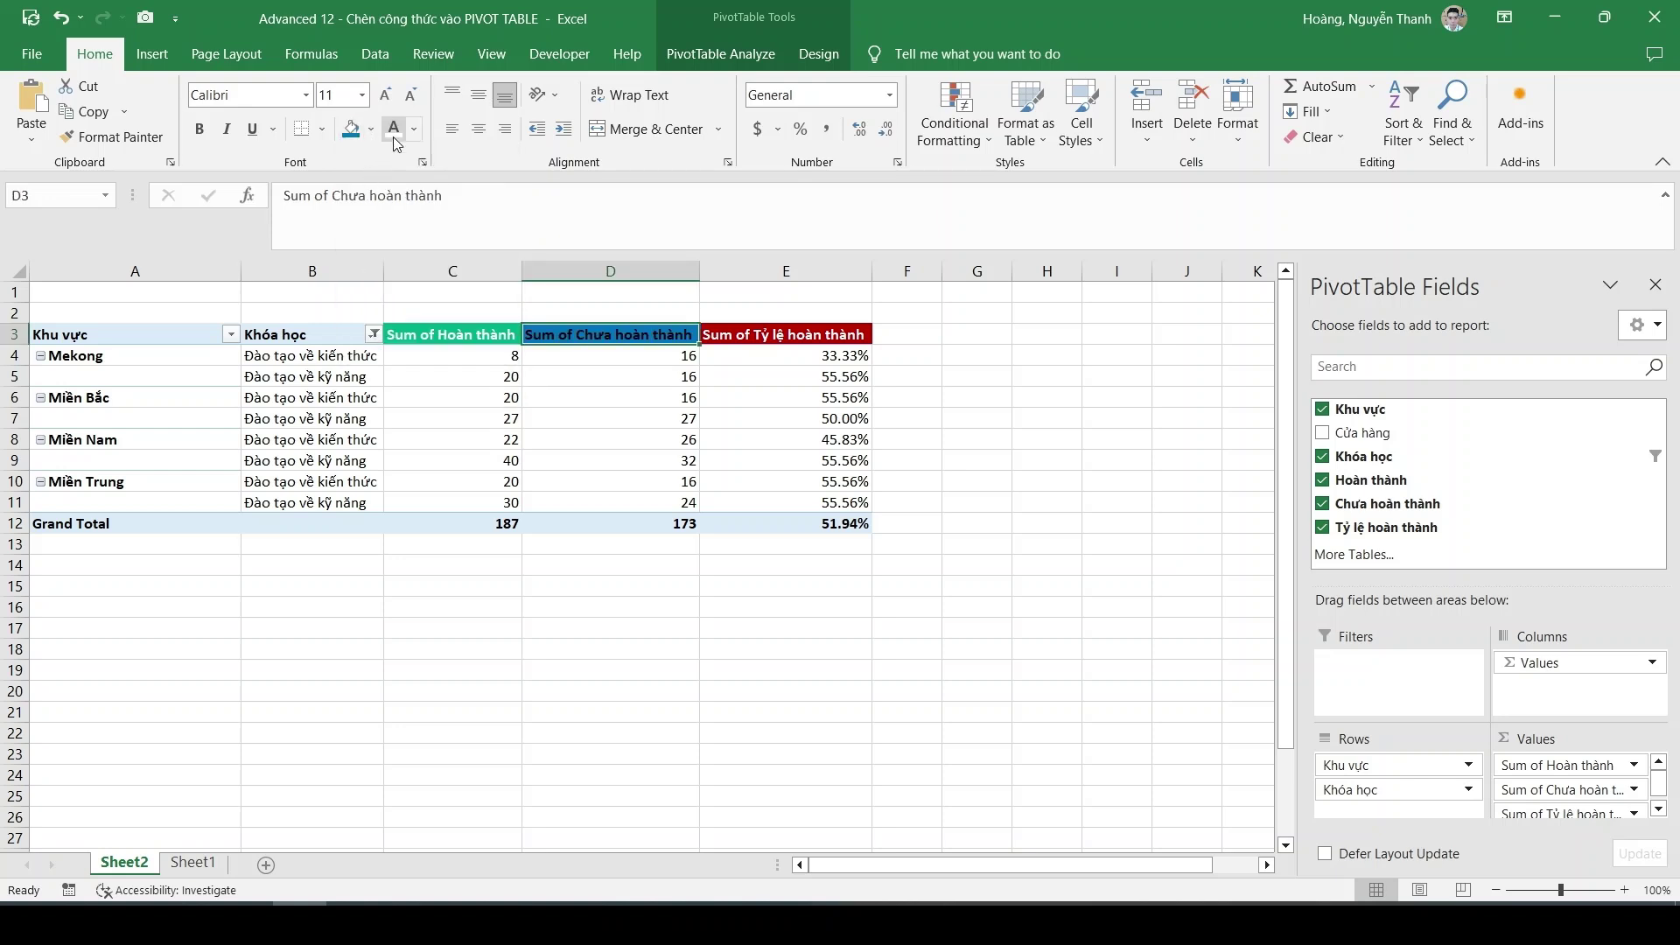
pyautogui.click(561, 426)
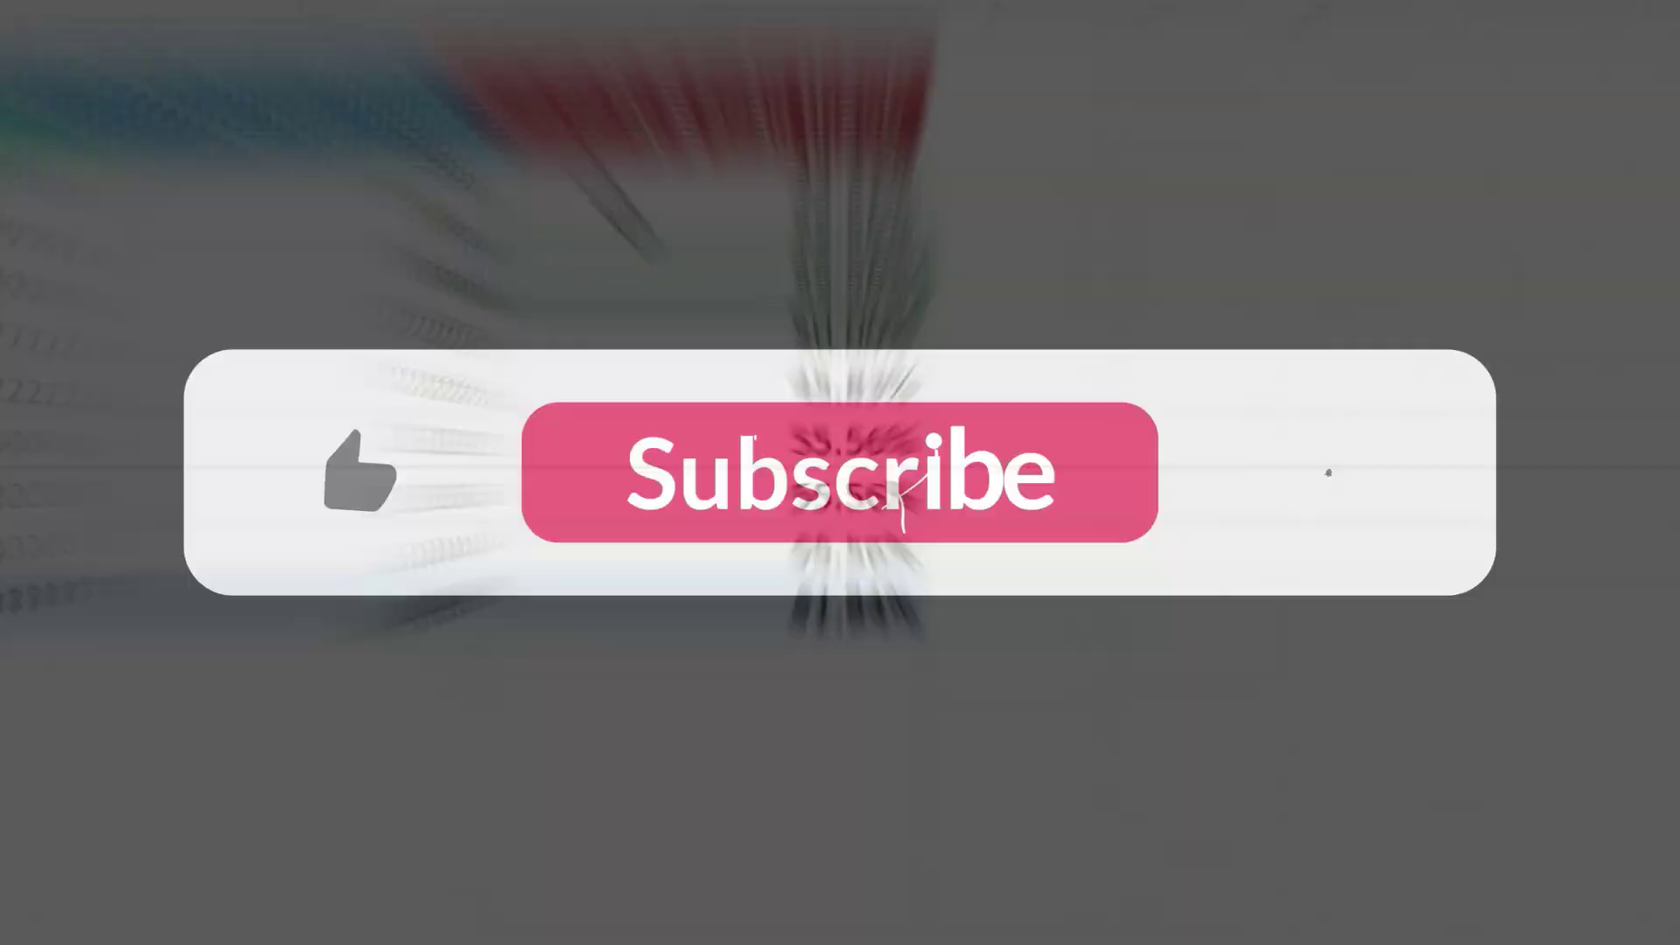